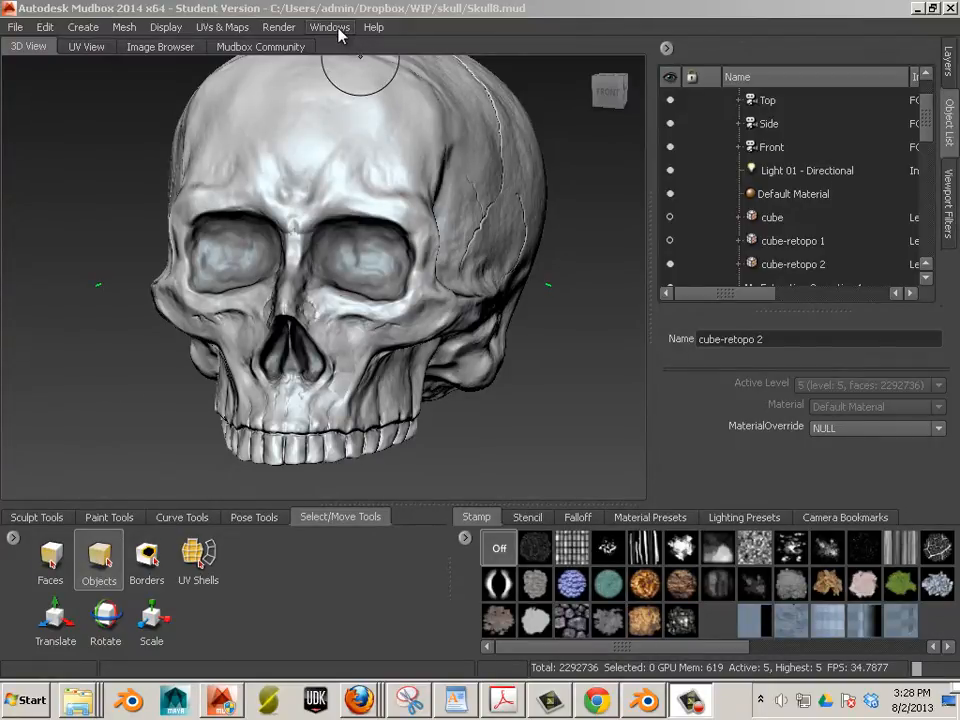
Show the paint layers of cube-retopo 2 and hide the SKULL_OCC layer in the Diffuse channel
left_click(949, 72)
left_click(815, 48)
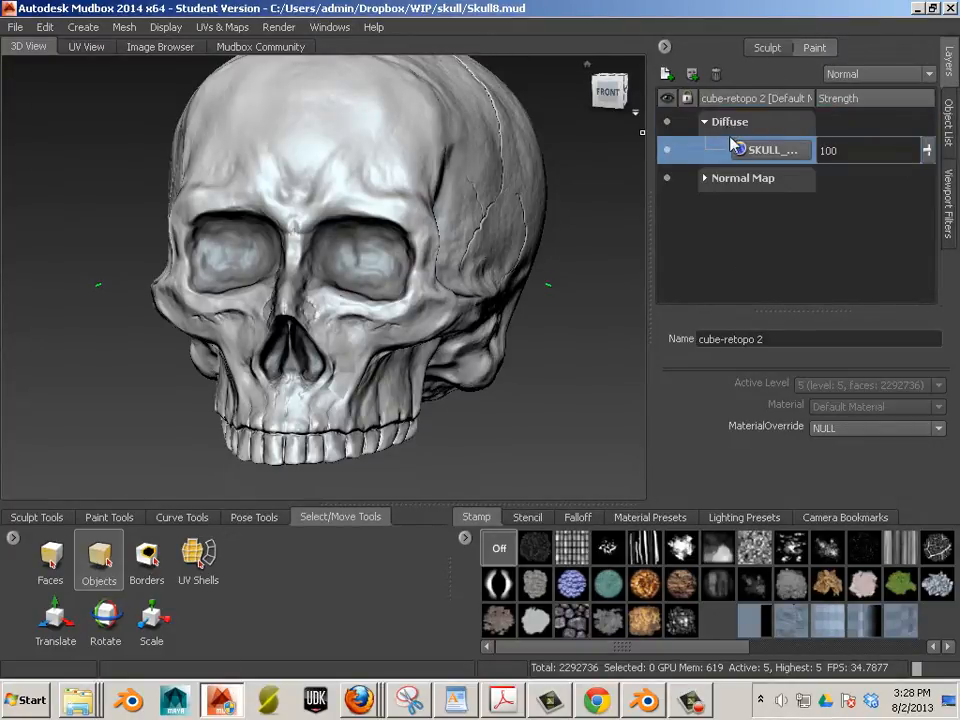
left_click(667, 150)
left_click(667, 150)
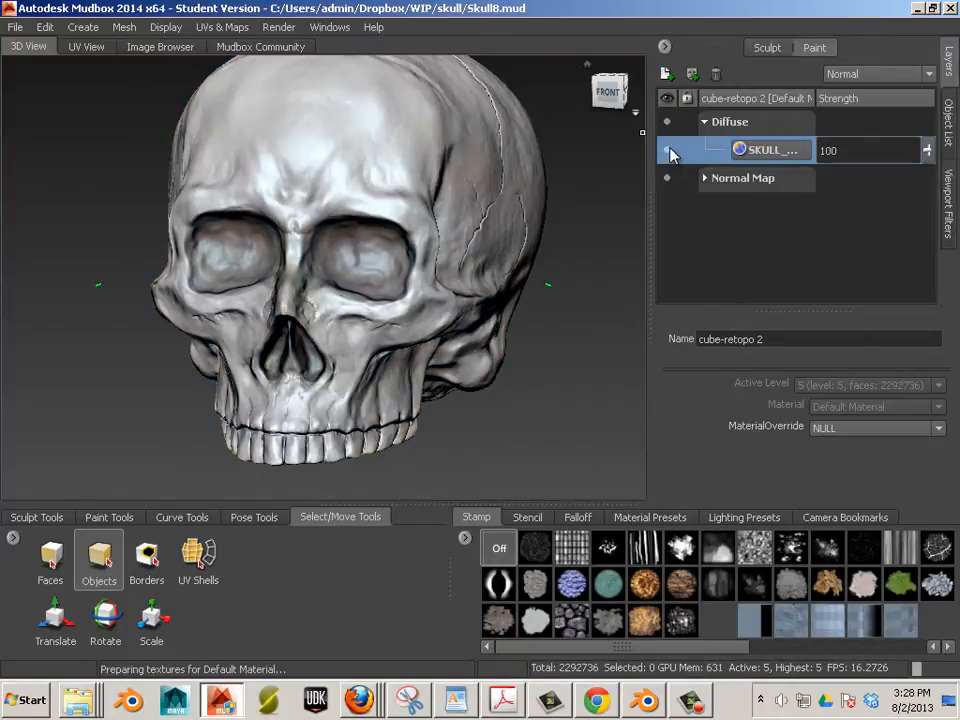
left_click(668, 151)
left_click(669, 151)
left_click(671, 152)
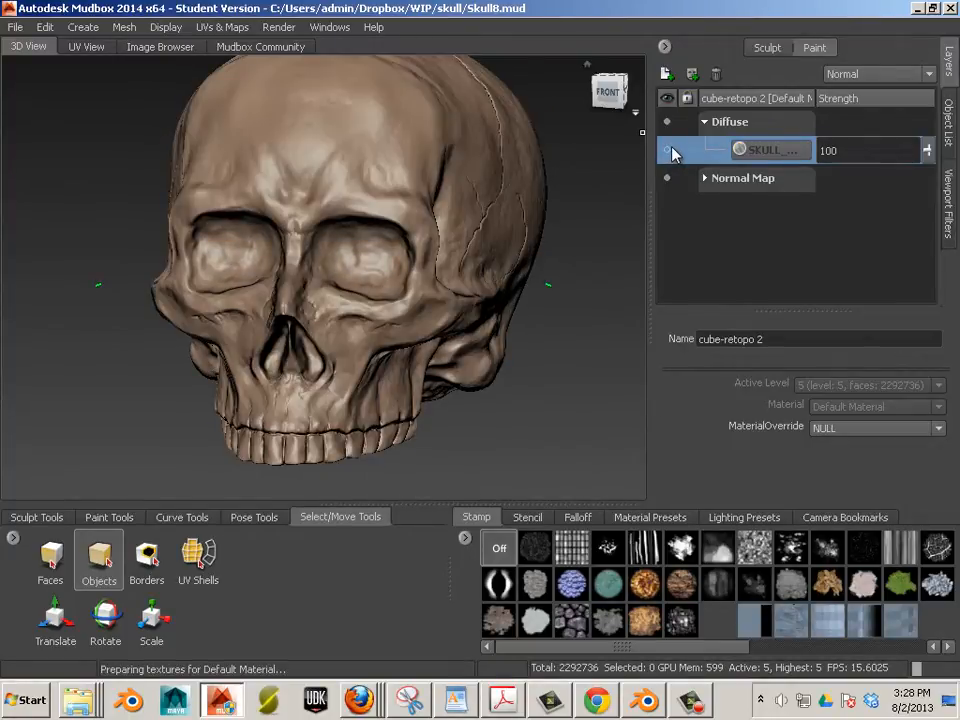
Create a new Diffuse paint layer at size 2048 saved as TIFF [8 bit, RGBA], and hide the Normal Map channel
left_click(666, 76)
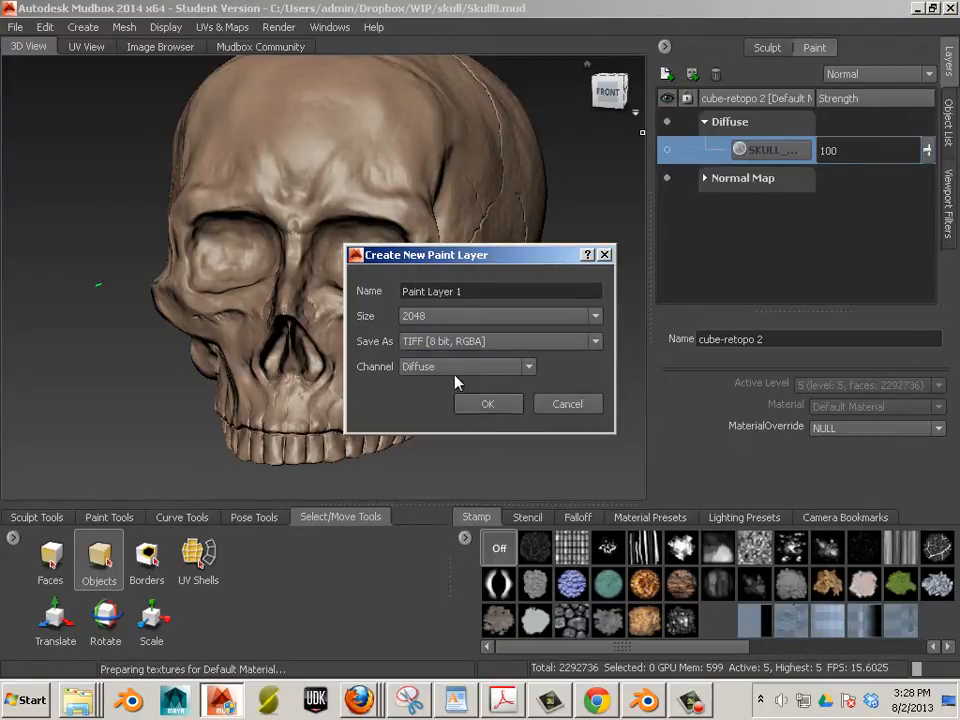
left_click(480, 405)
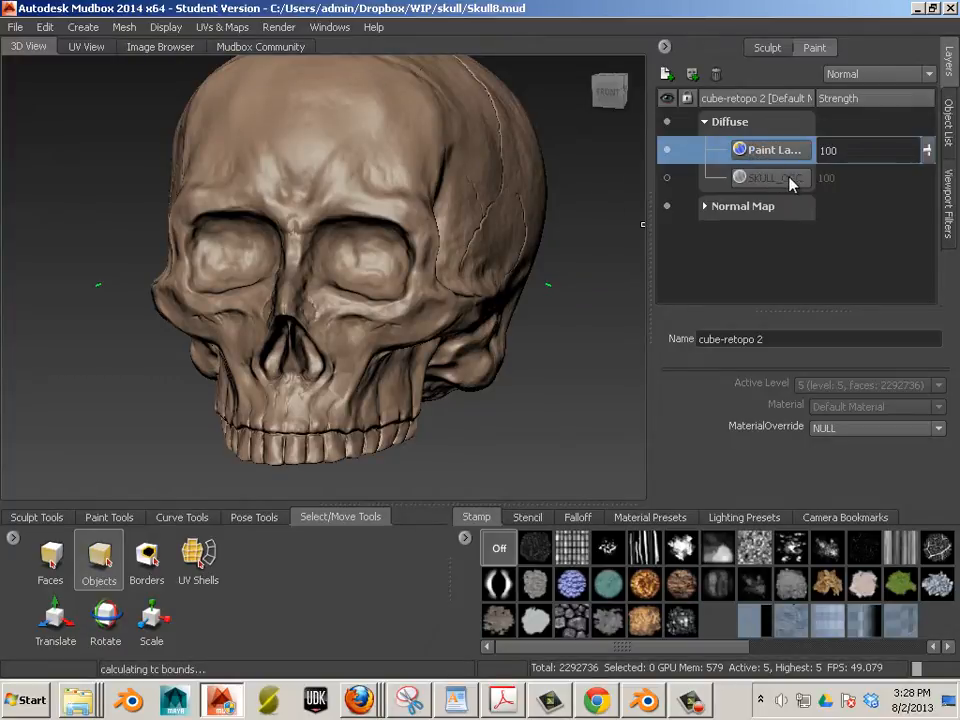
left_click(667, 206)
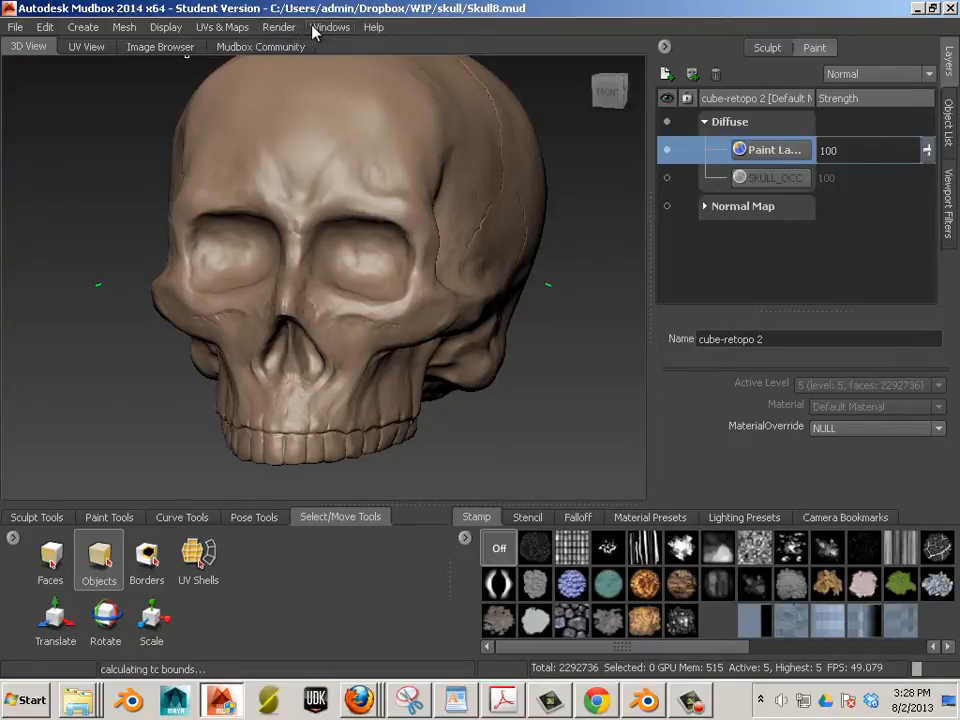
Open the Stamps section of the Mudbox Community library
left_click(368, 31)
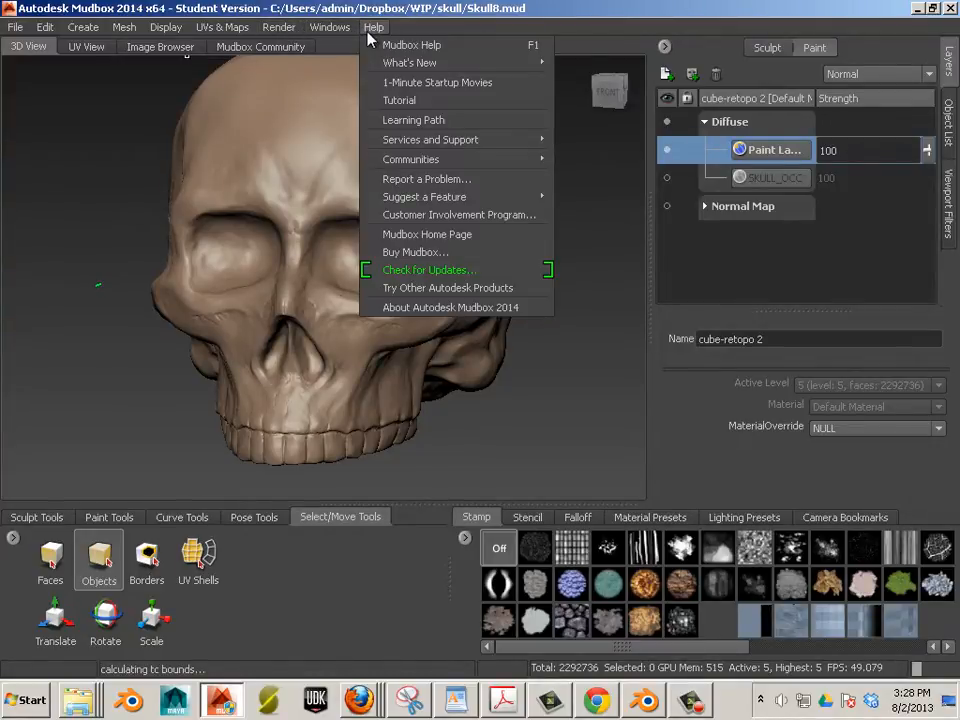
mouse_move(395, 162)
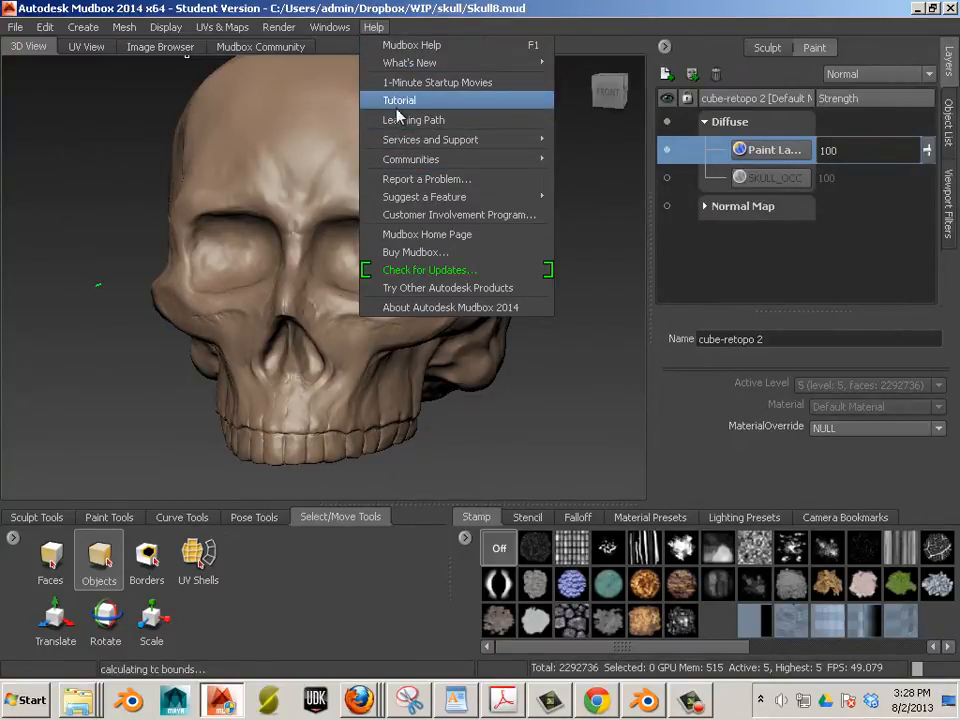
left_click(276, 48)
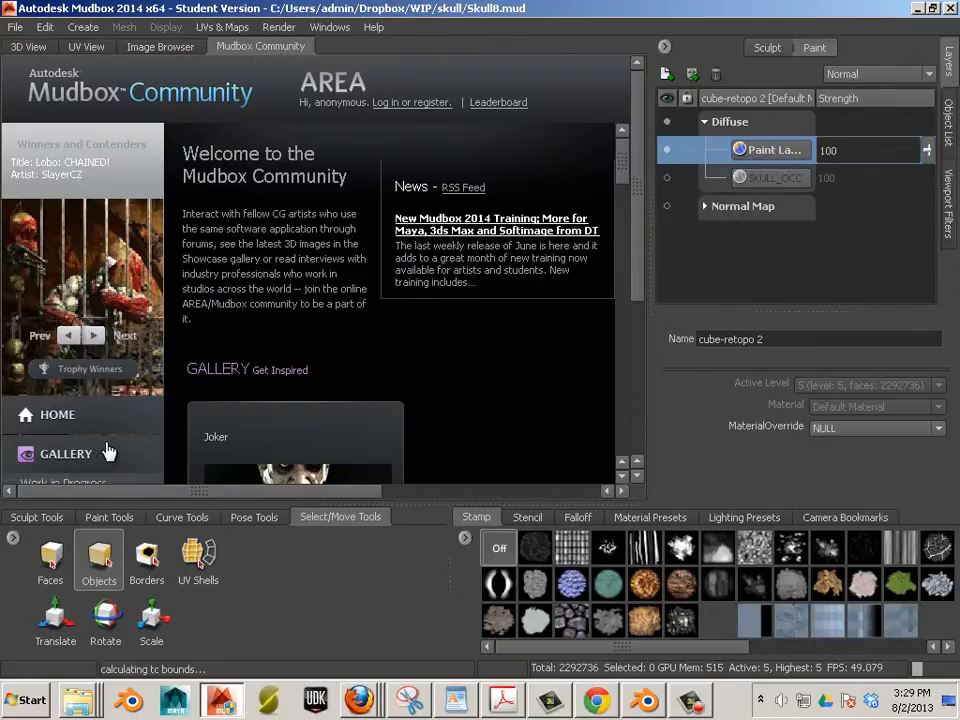
scroll(110, 430, "down", 3)
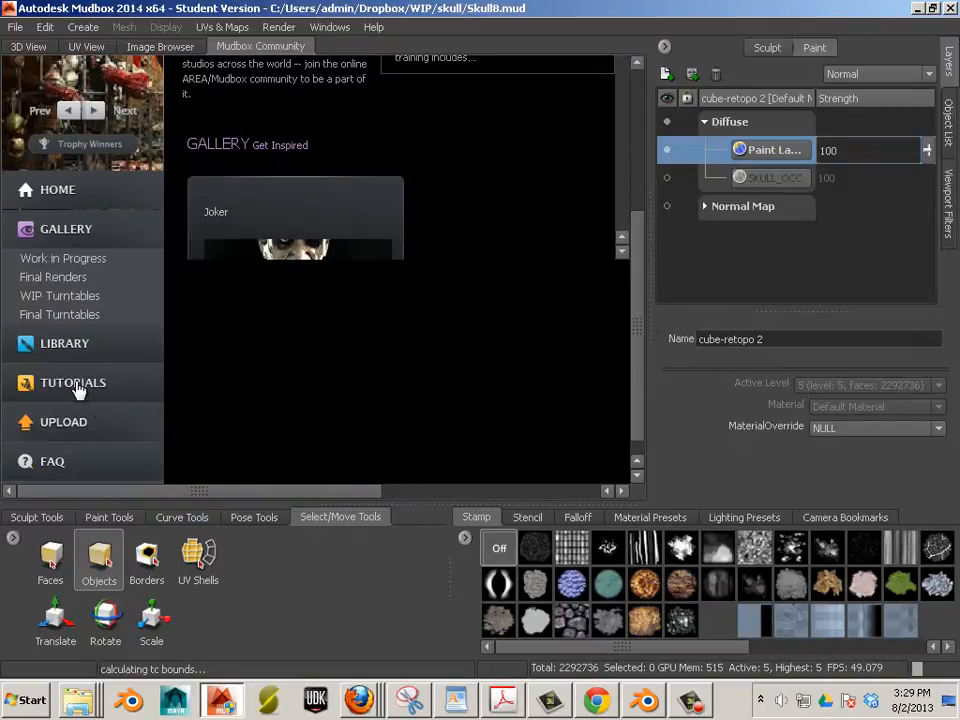
left_click(75, 350)
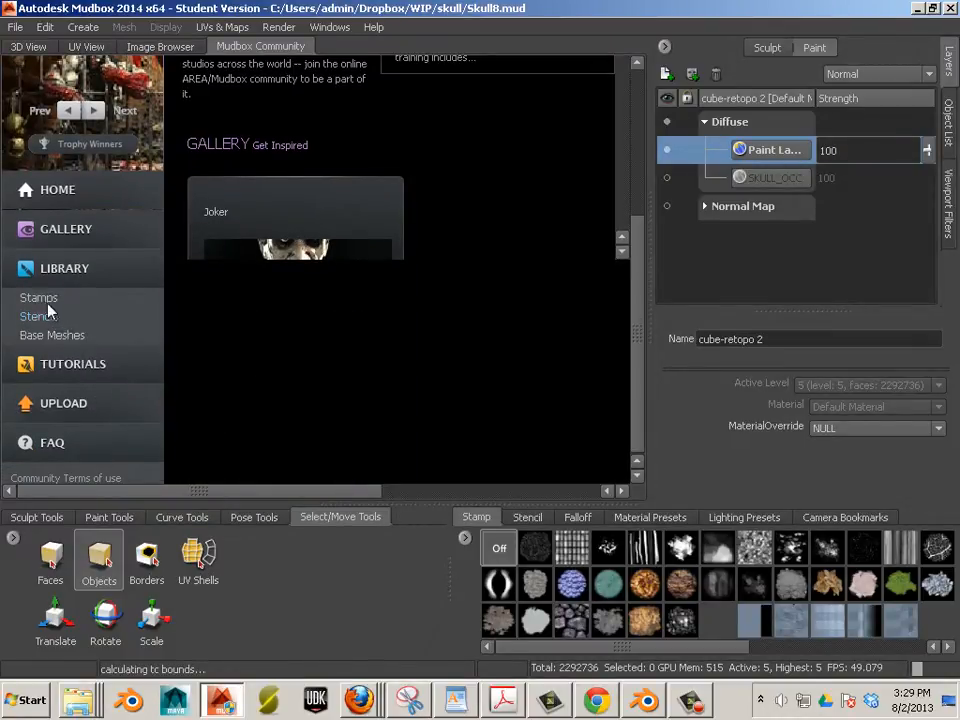
left_click(40, 300)
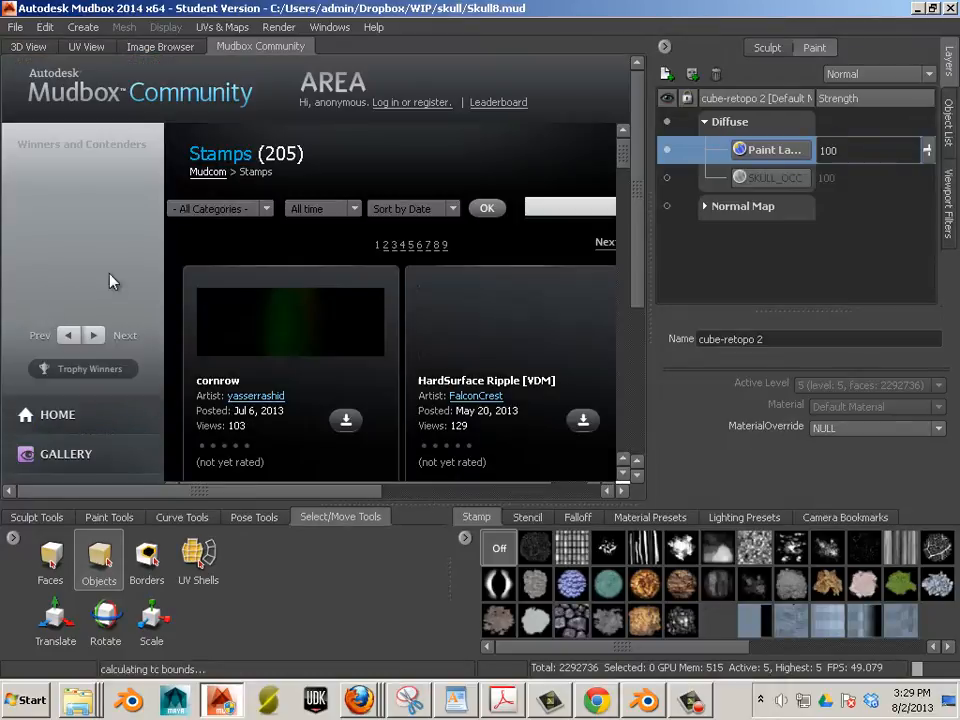
Search the community stamps for "metal" and look through the results for a suitable metal texture
left_click(548, 204)
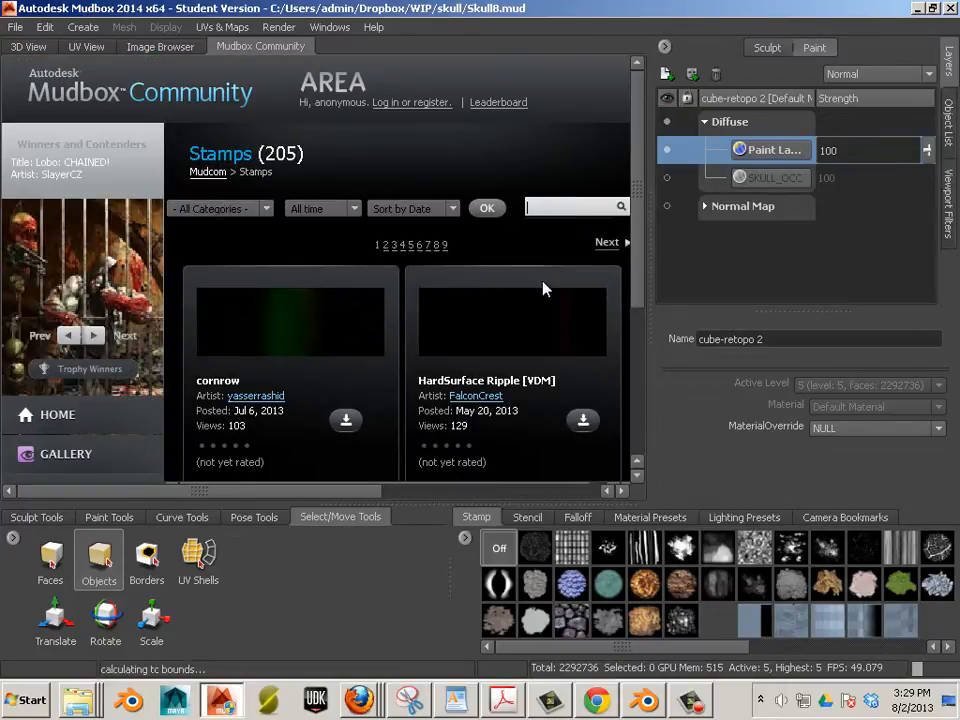
type("metal")
key("Return")
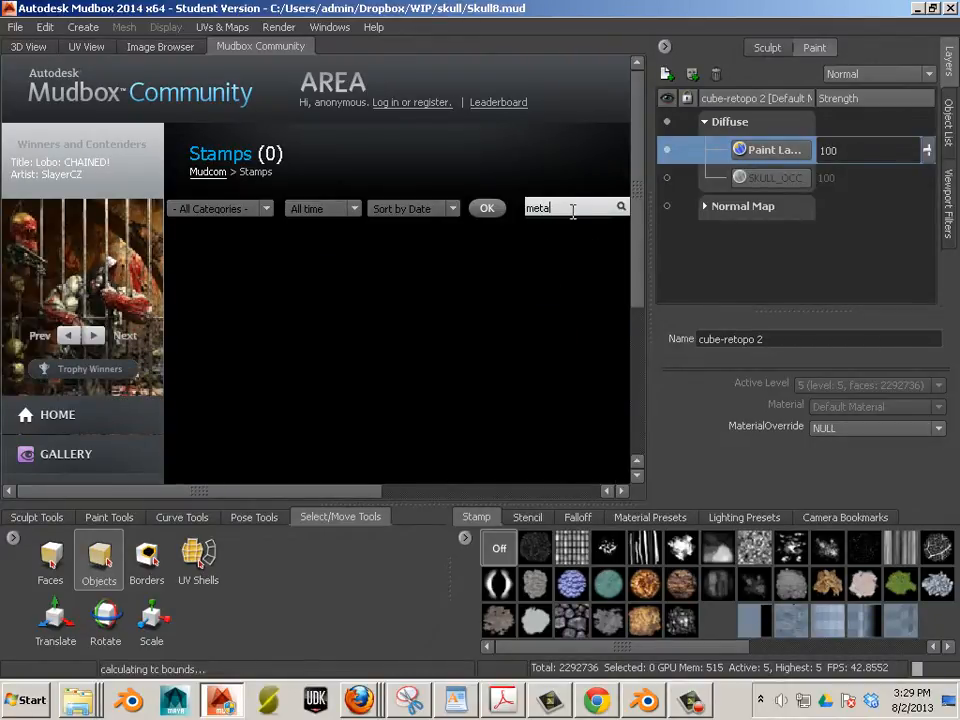
key("Return")
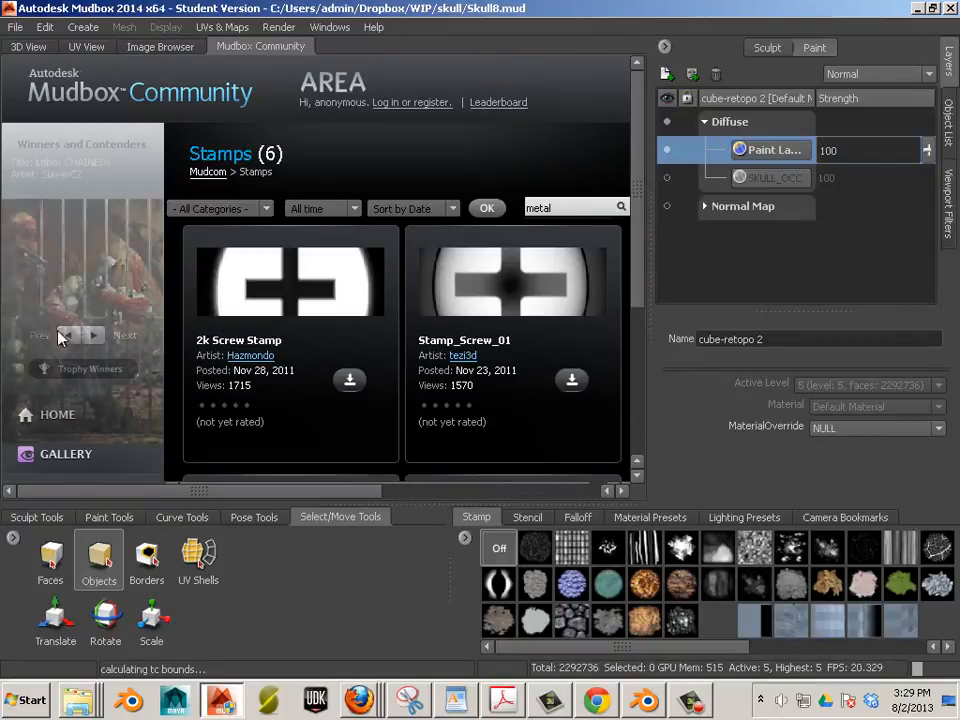
left_click_drag(630, 207, 643, 317)
left_click_drag(544, 338, 607, 313)
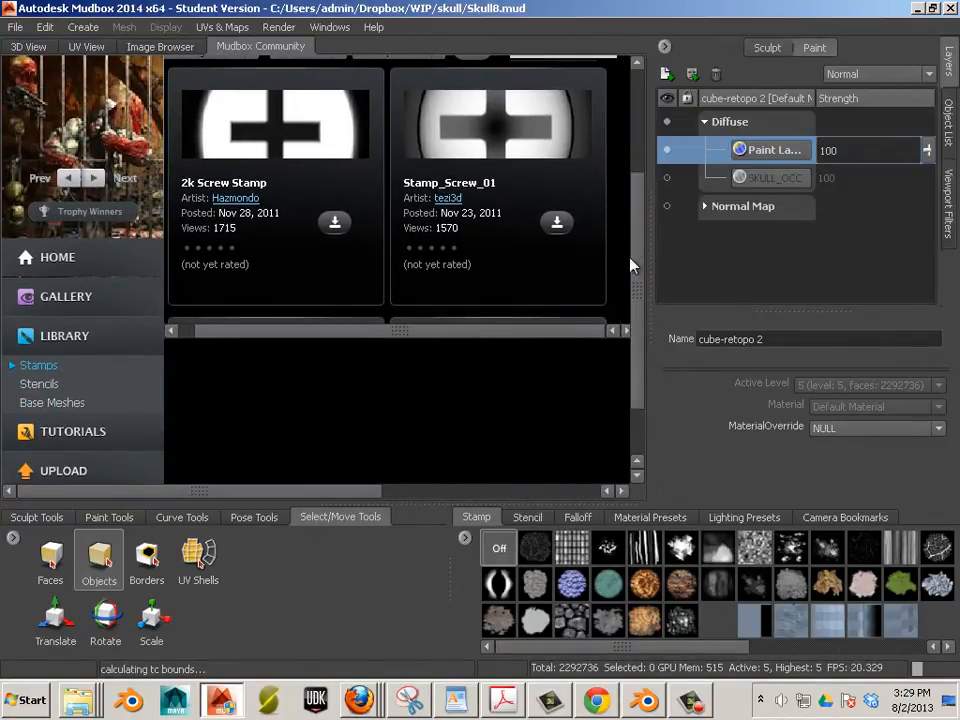
left_click_drag(354, 486, 408, 486)
left_click_drag(563, 86, 579, 163)
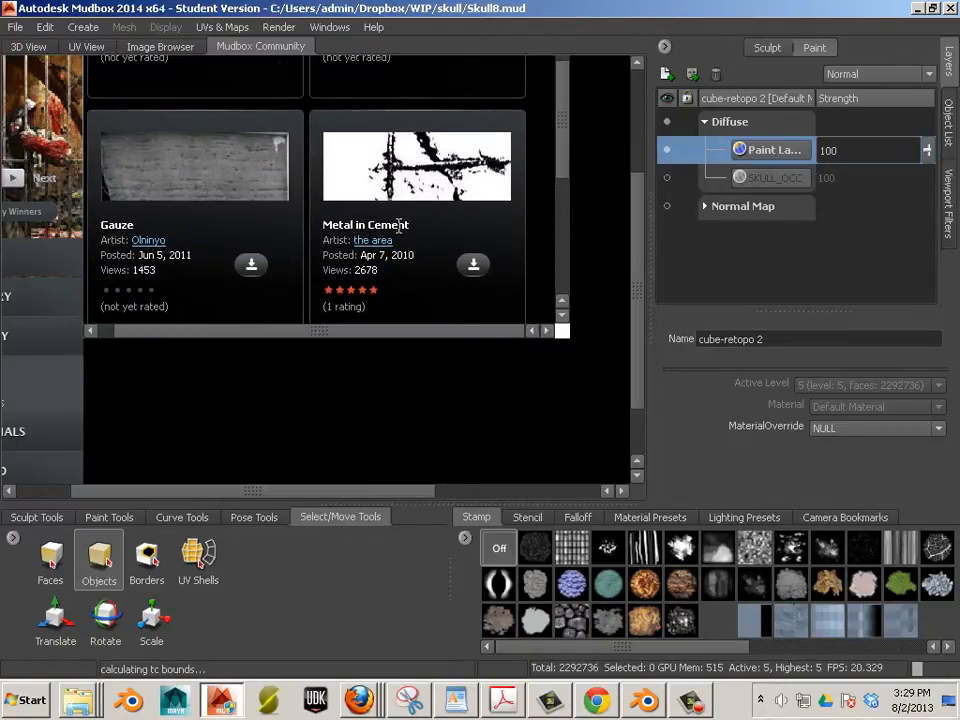
left_click_drag(562, 166, 528, 48)
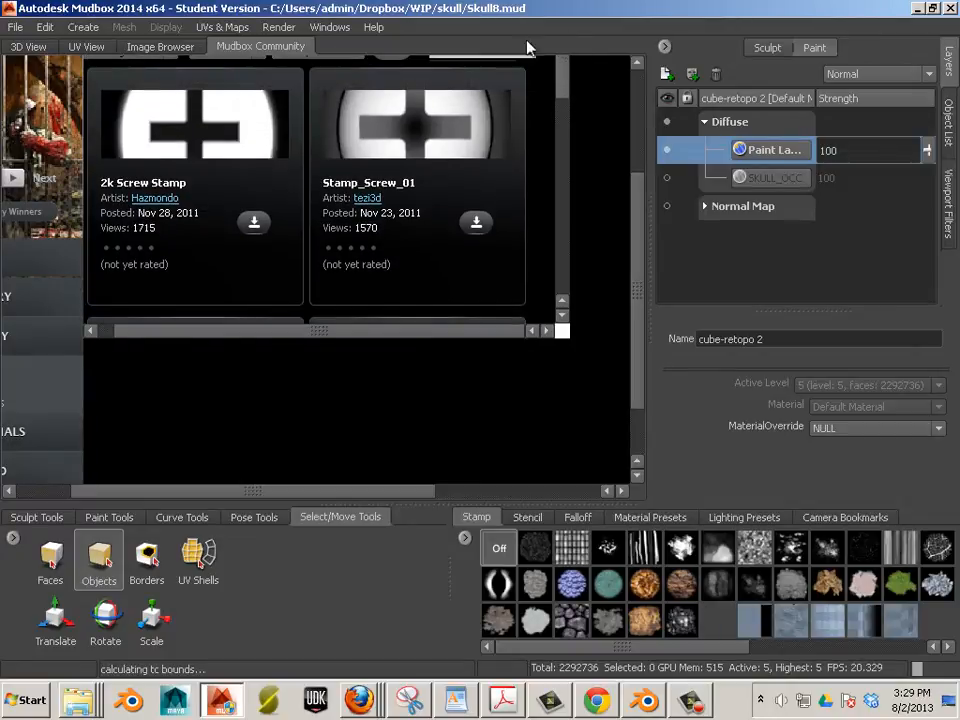
Search the community stamps for "steel", and return to the 3D View of the skull
scroll(483, 202, "up", 3)
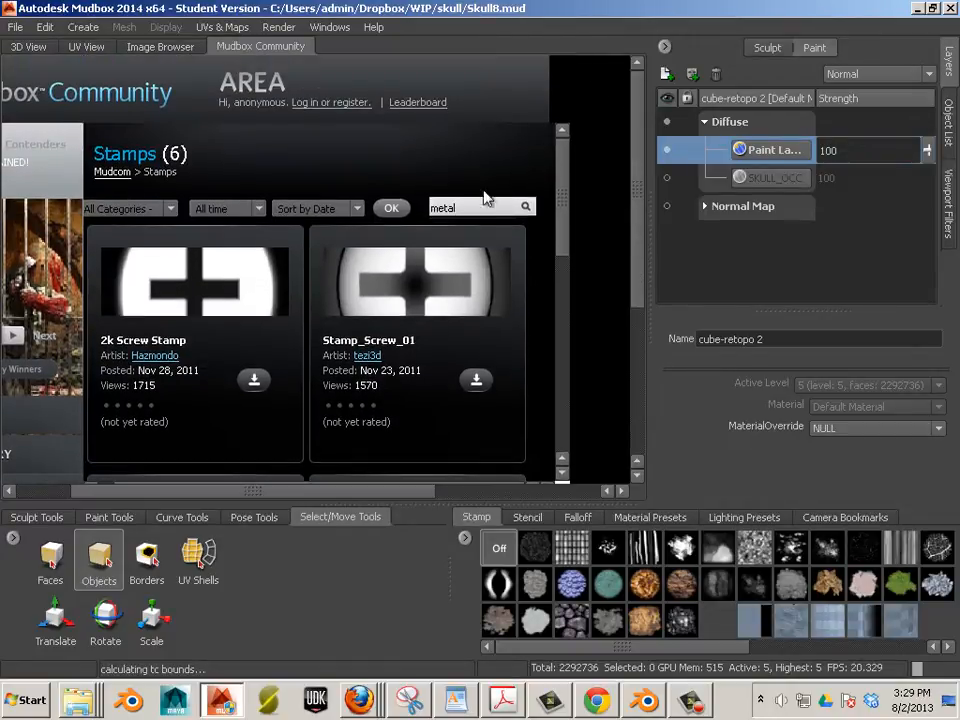
double_click(462, 205)
type("steel")
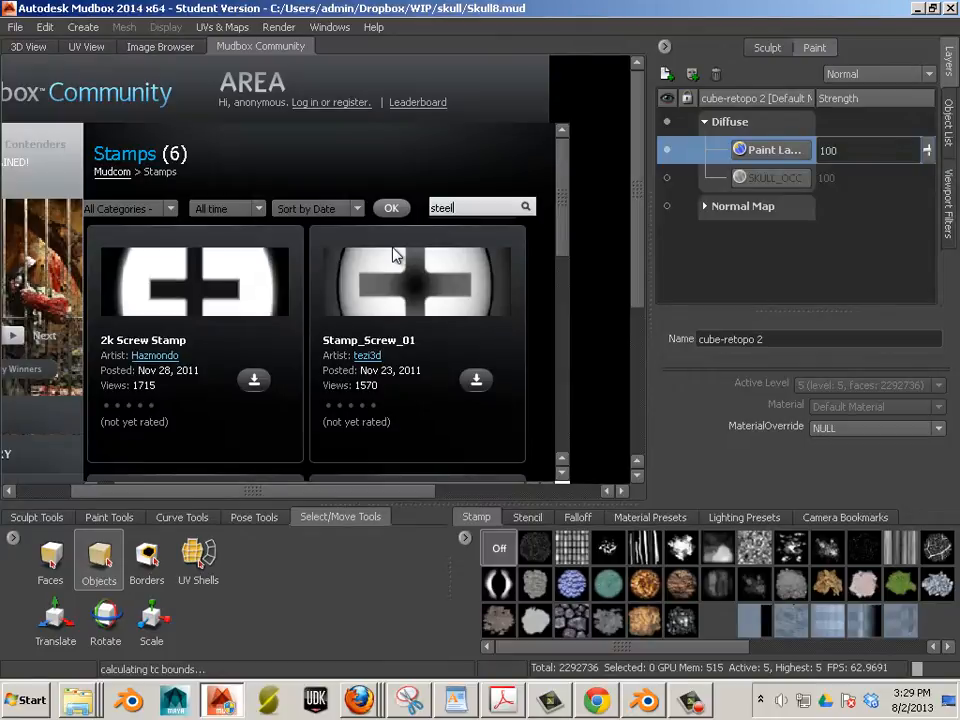
key("Return")
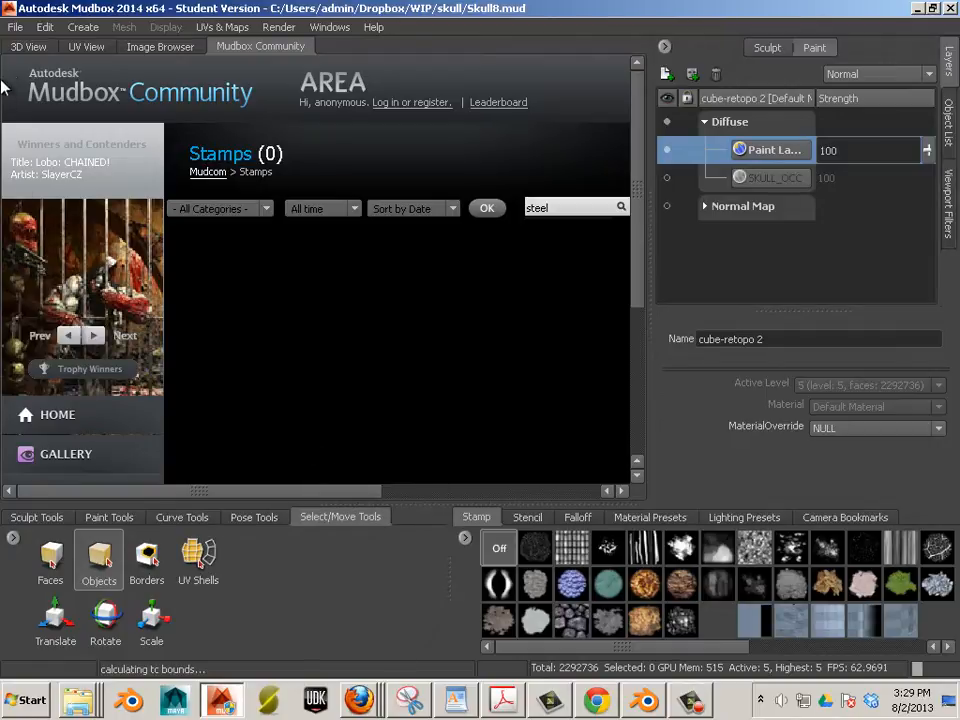
left_click(29, 46)
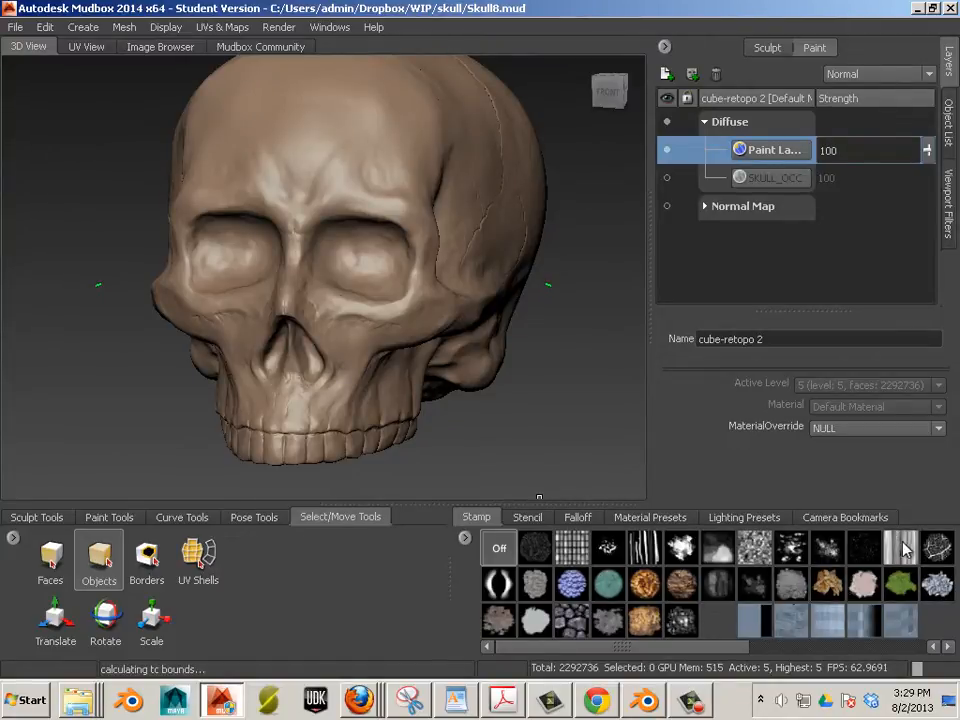
Switch to Firefox and search Google Images for "scratched metal"
key("alt+Tab")
key("alt+Tab")
key("alt+Tab")
key("alt+Tab")
key("alt+Tab")
key("alt+Tab")
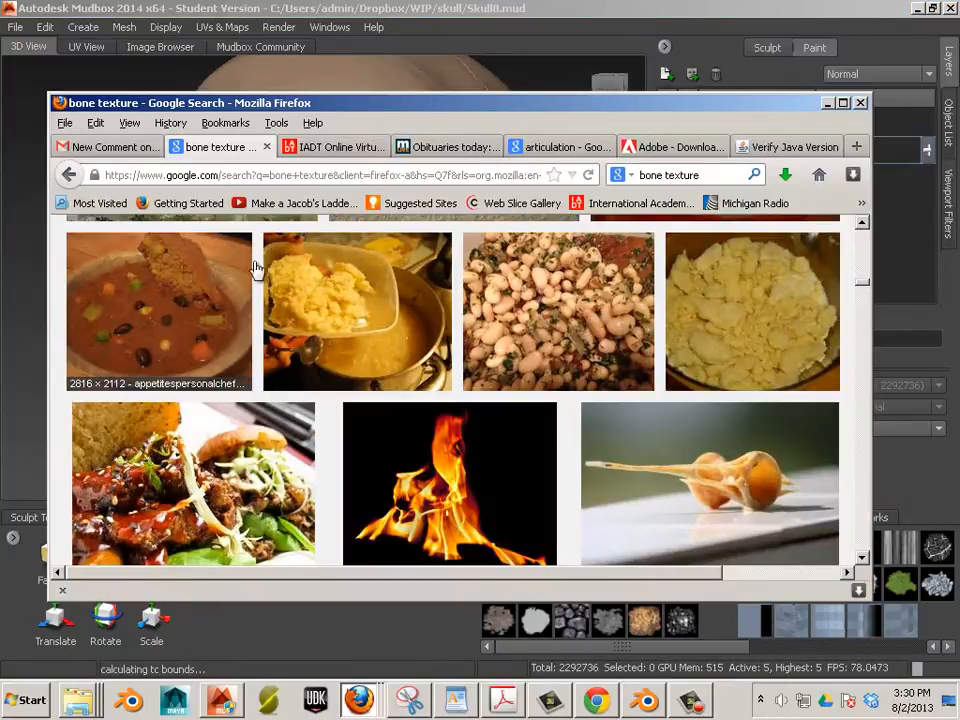
left_click_drag(709, 174, 555, 196)
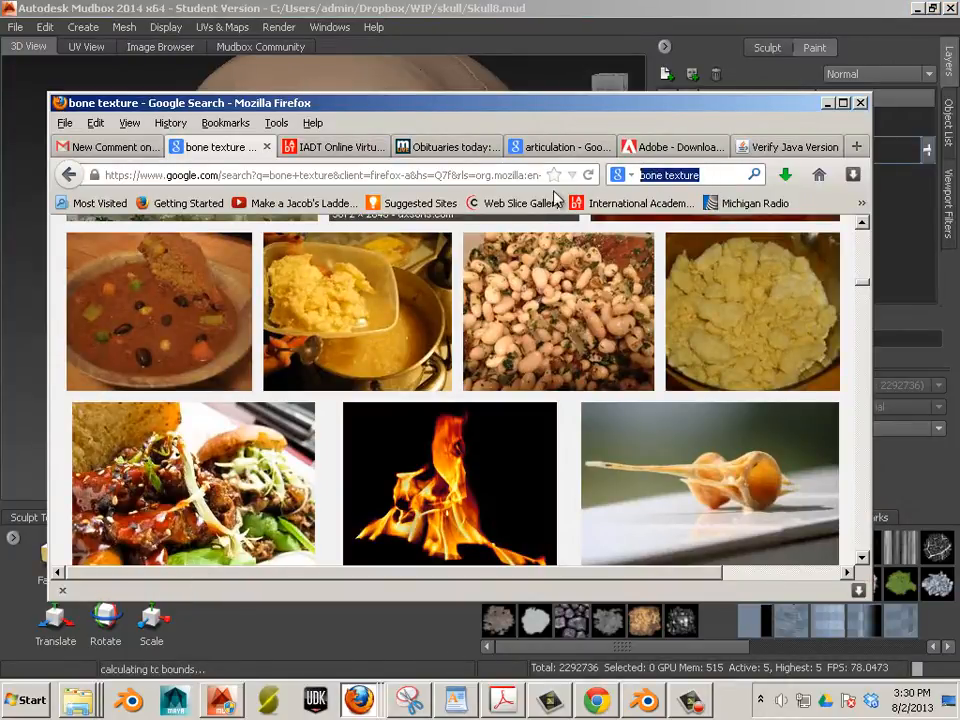
type("scr")
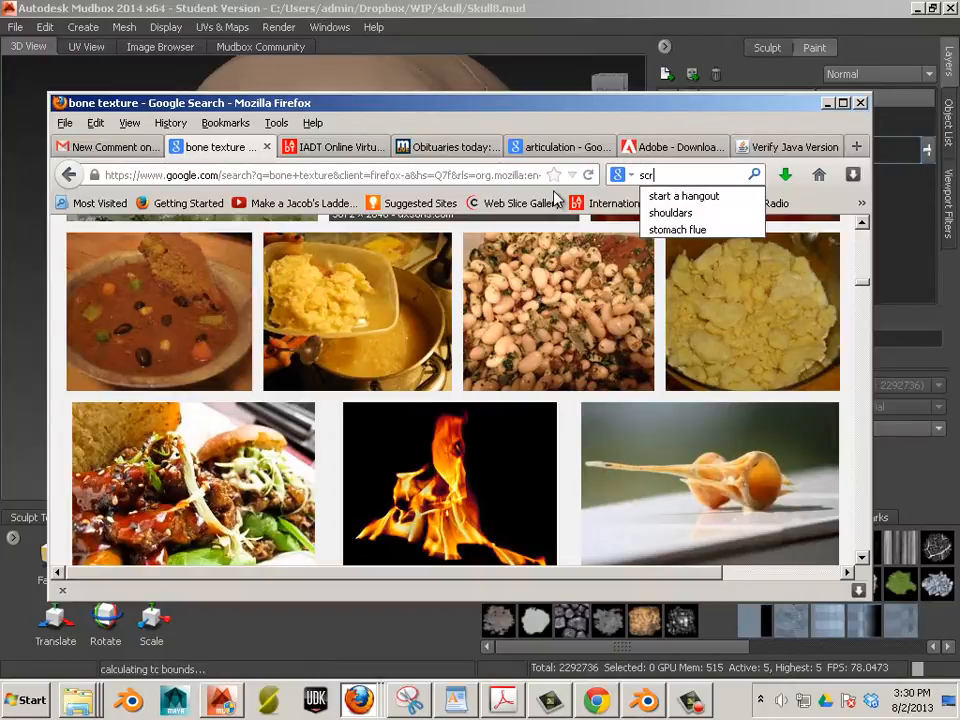
type("atched")
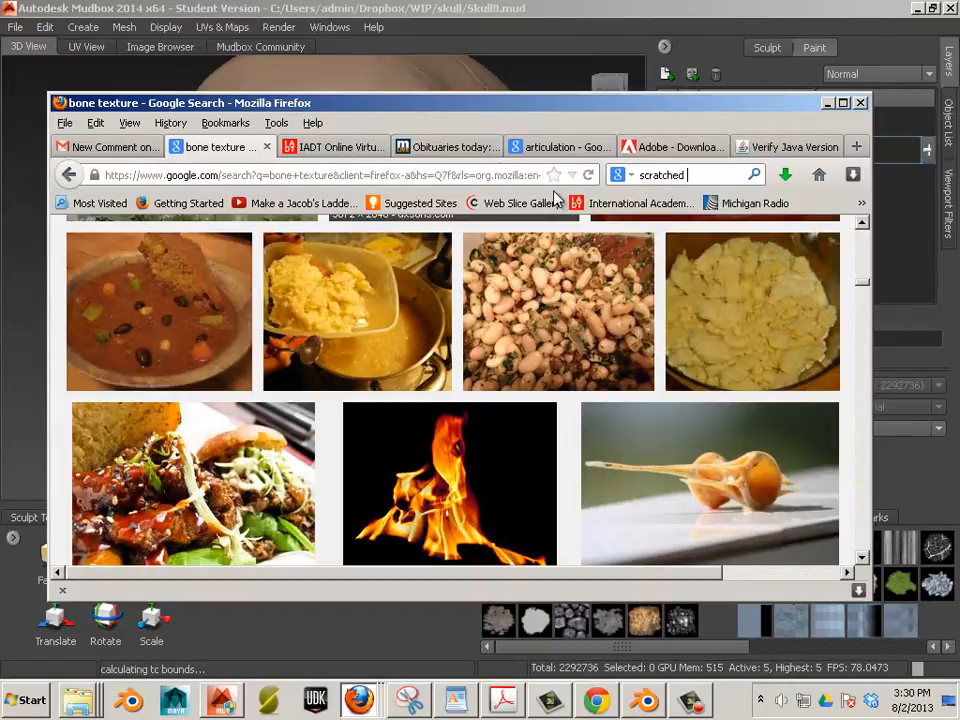
type(" metal")
key("Return")
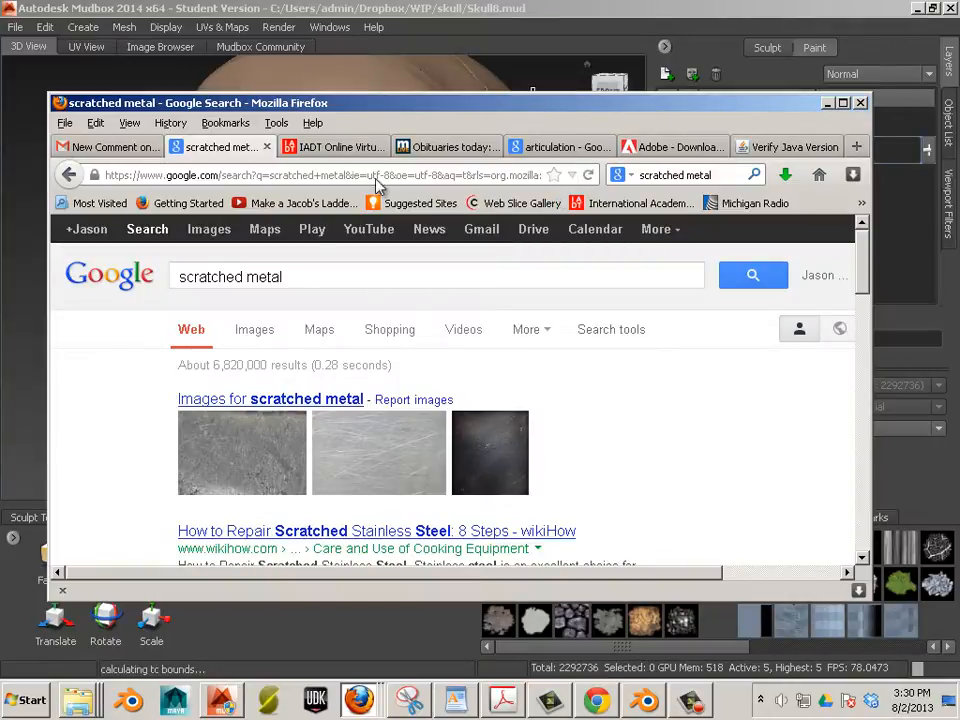
left_click(270, 332)
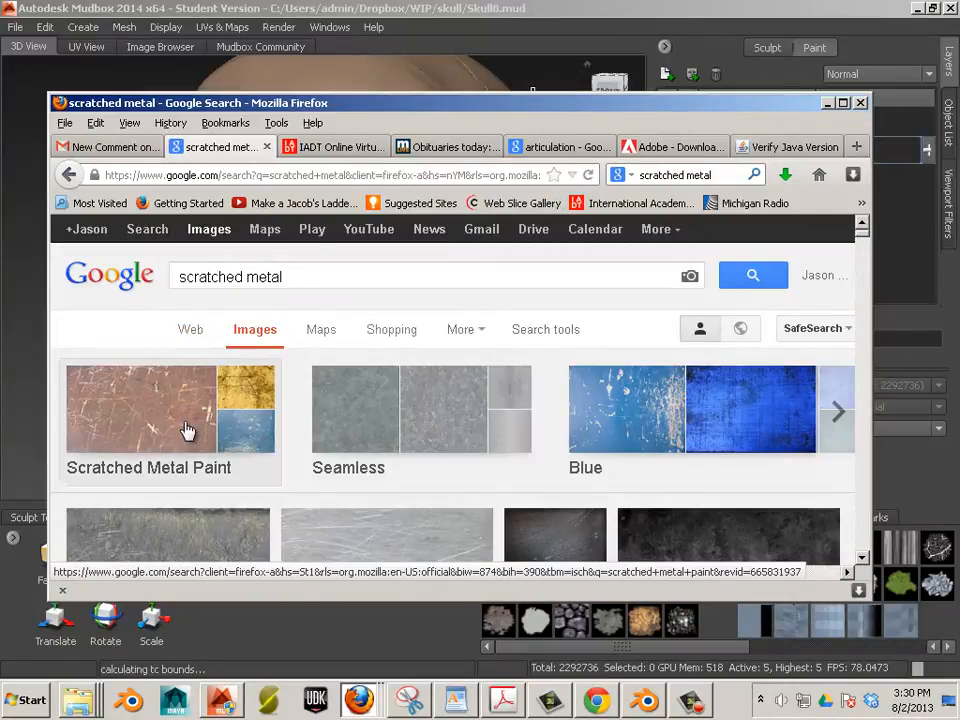
Filter the image results to sizes larger than 6 MP
left_click(540, 332)
left_click(205, 368)
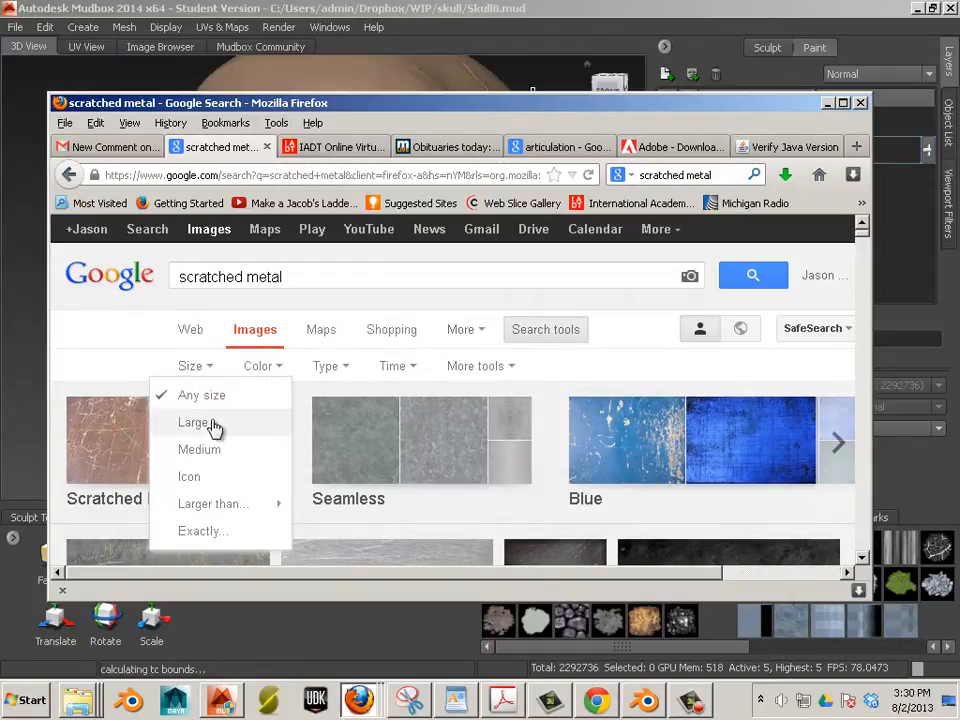
mouse_move(283, 452)
scroll(225, 311, "down", 4)
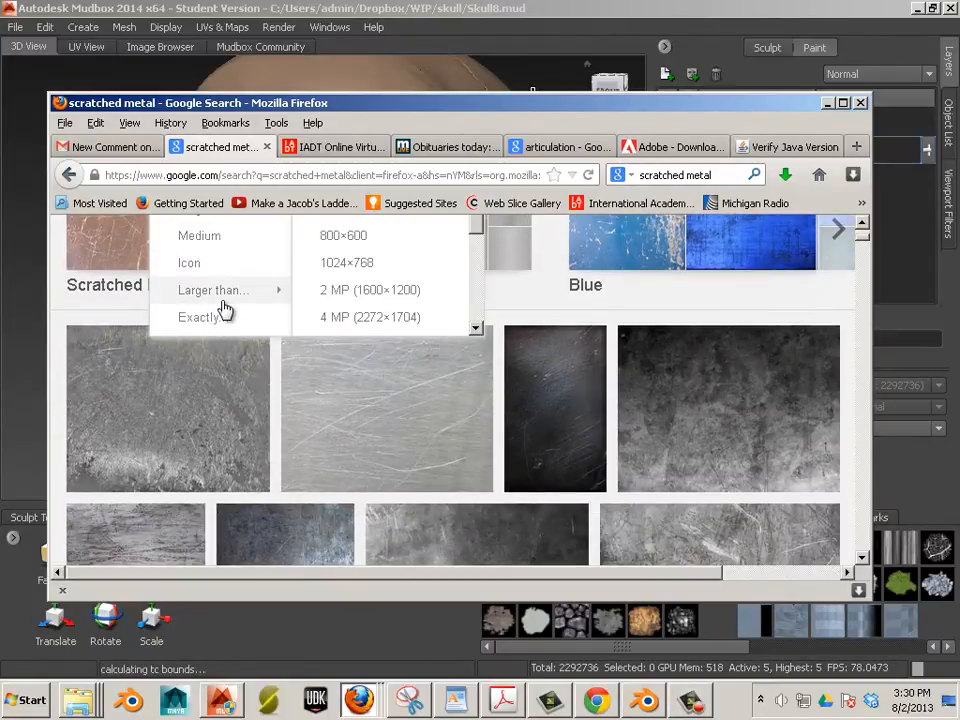
scroll(362, 283, "down", 3)
left_click(367, 277)
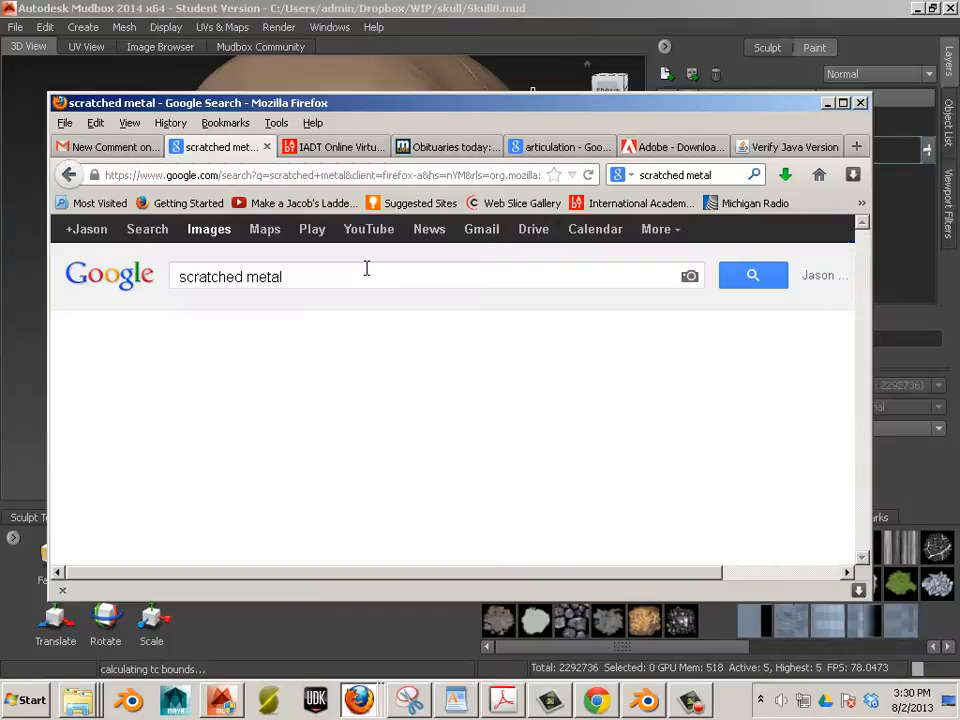
Preview the brown scratched-metal image, and open the related grey scratched texture from lostandtaken.com
scroll(383, 373, "down", 2)
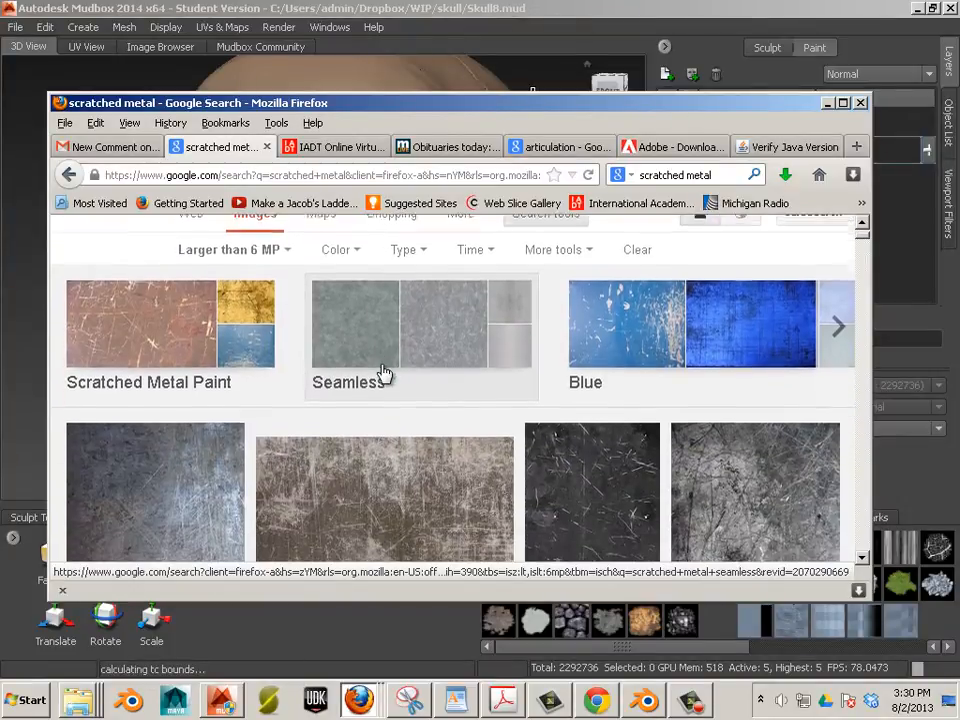
scroll(385, 373, "down", 4)
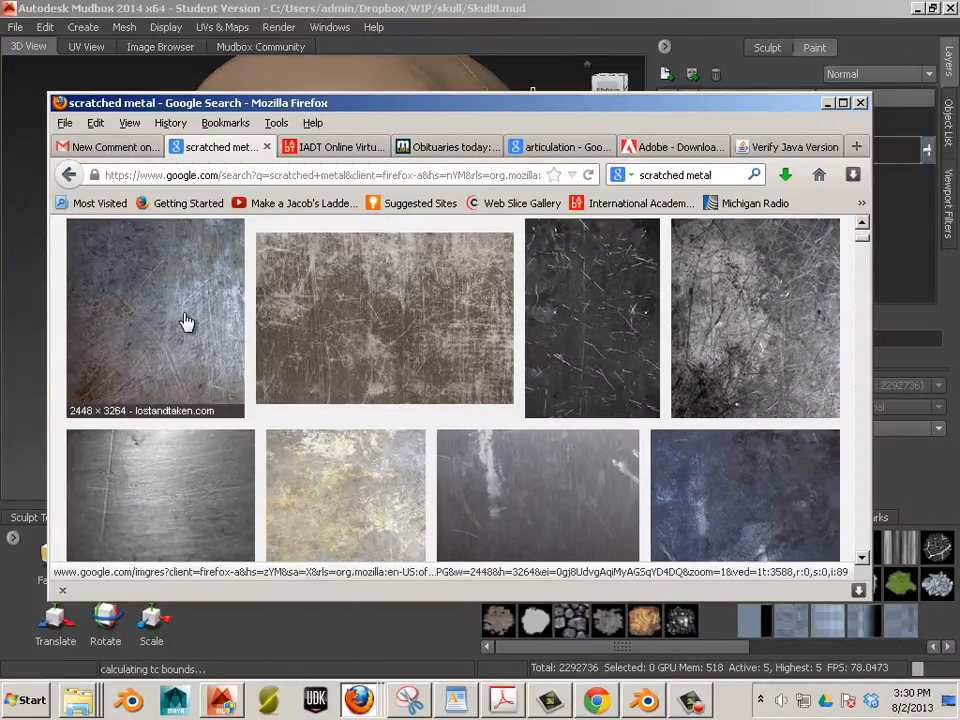
left_click(391, 337)
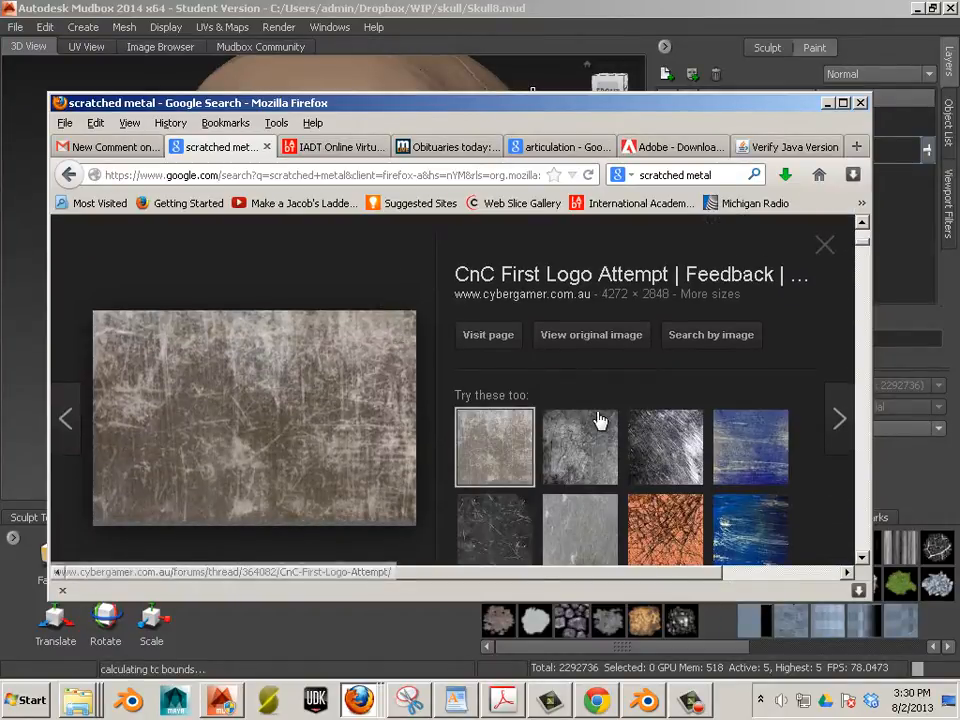
left_click(583, 456)
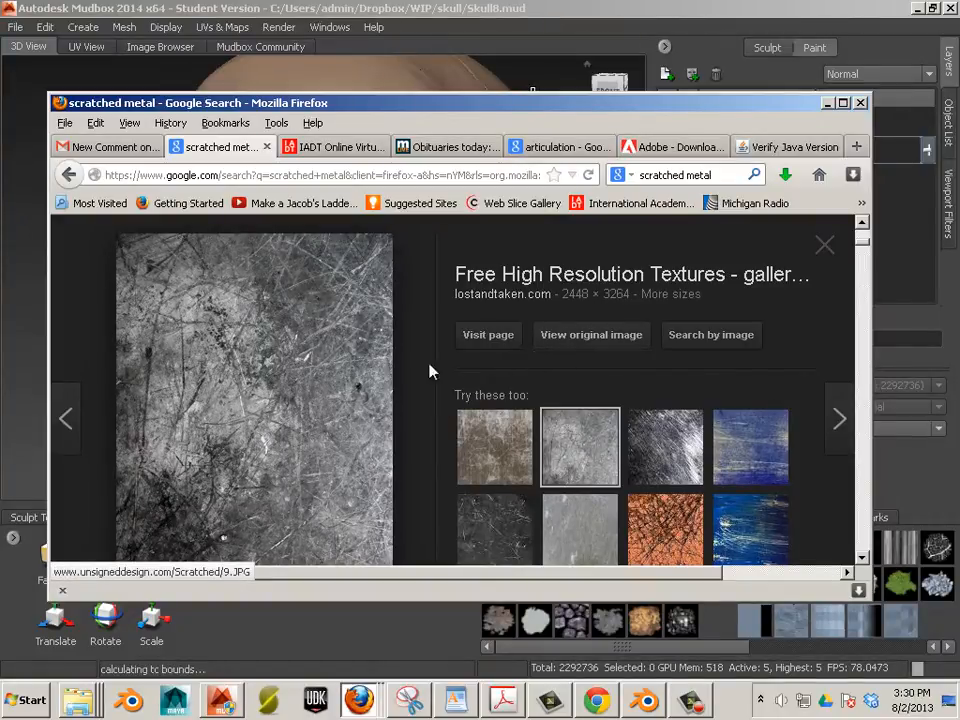
Examine the original grey scratched texture from lostandtaken.com at full size, and return to the image results
left_click(598, 342)
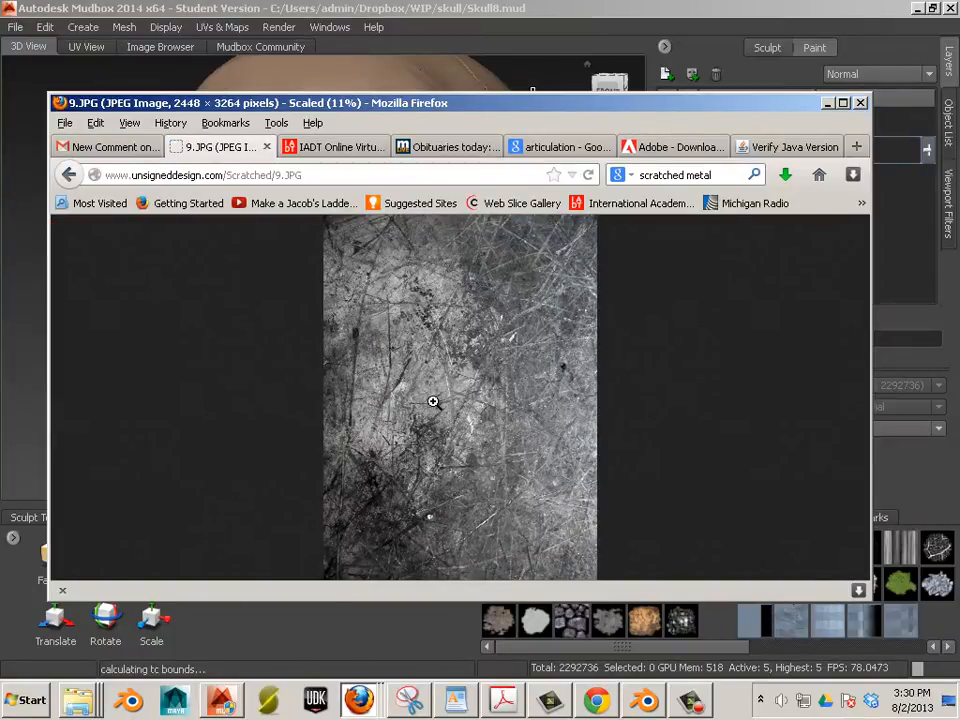
left_click(440, 398)
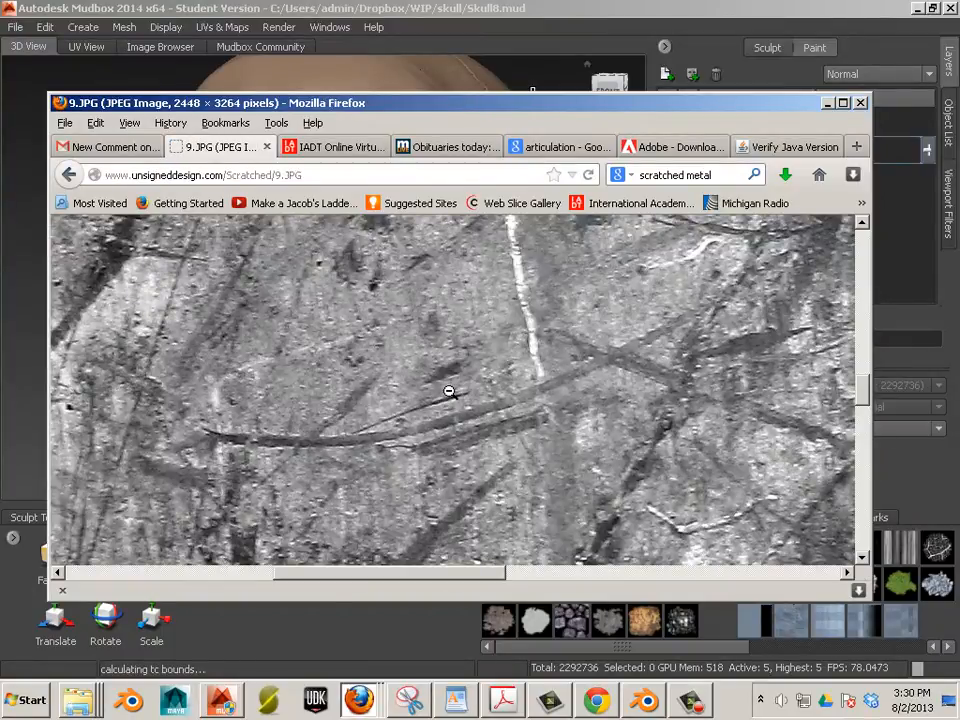
scroll(491, 415, "down", 6)
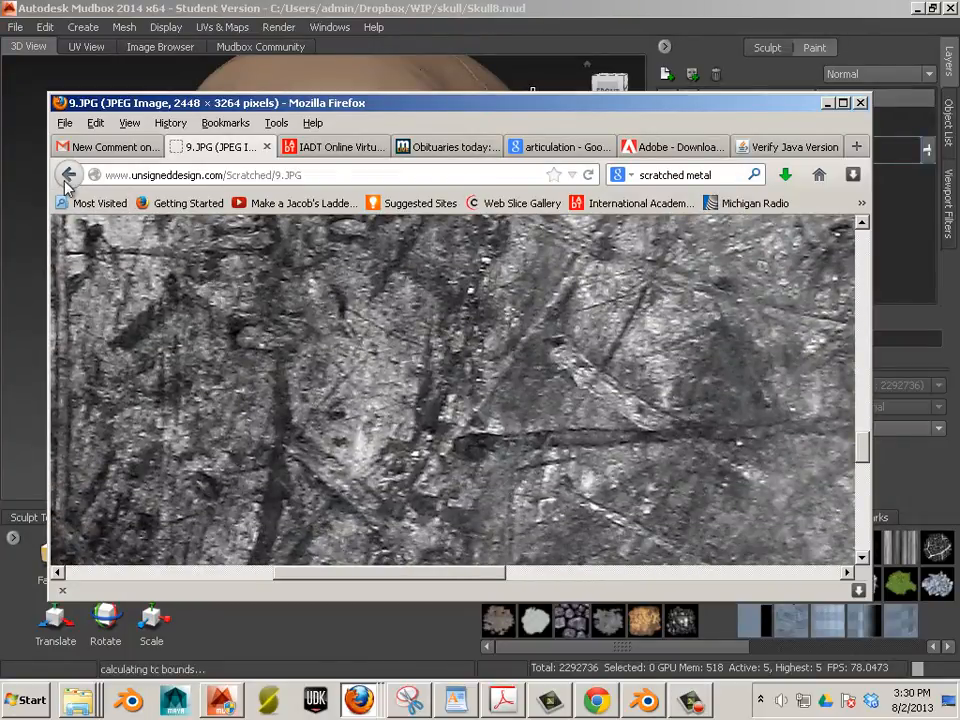
left_click(68, 176)
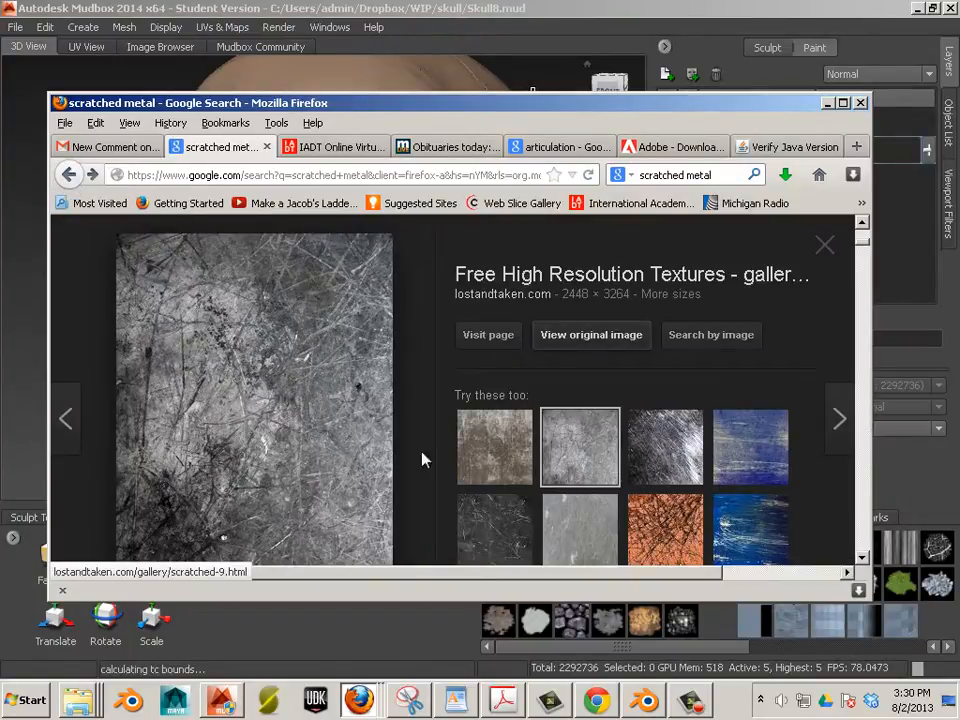
Examine the original 4272 × 2848 brown scratched-metal image at full size, and return to the image results
left_click(492, 465)
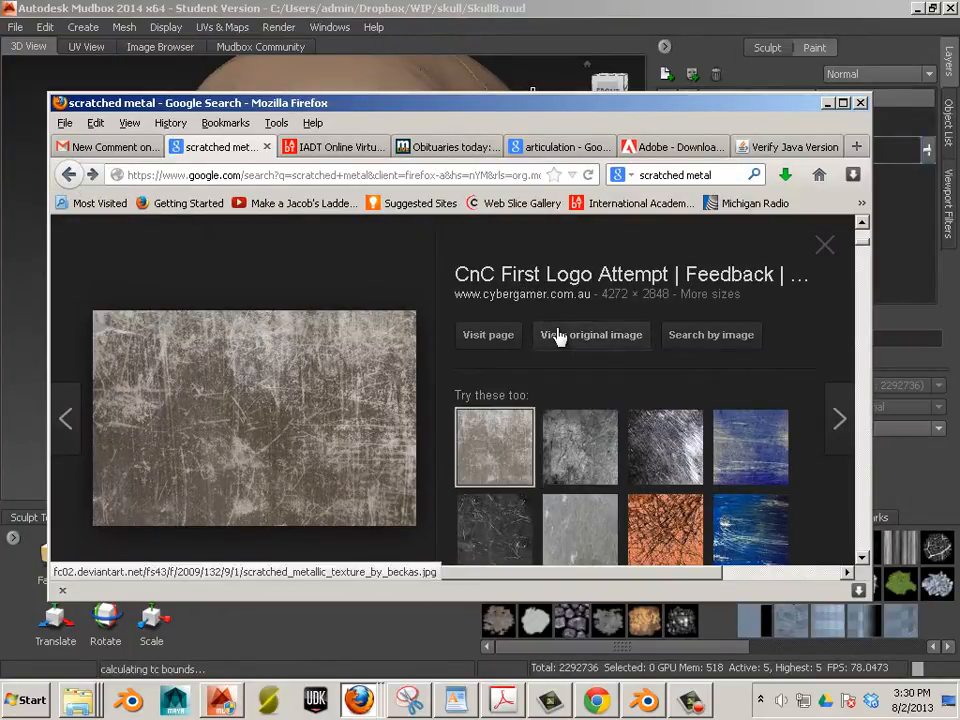
left_click(553, 336)
left_click(448, 392)
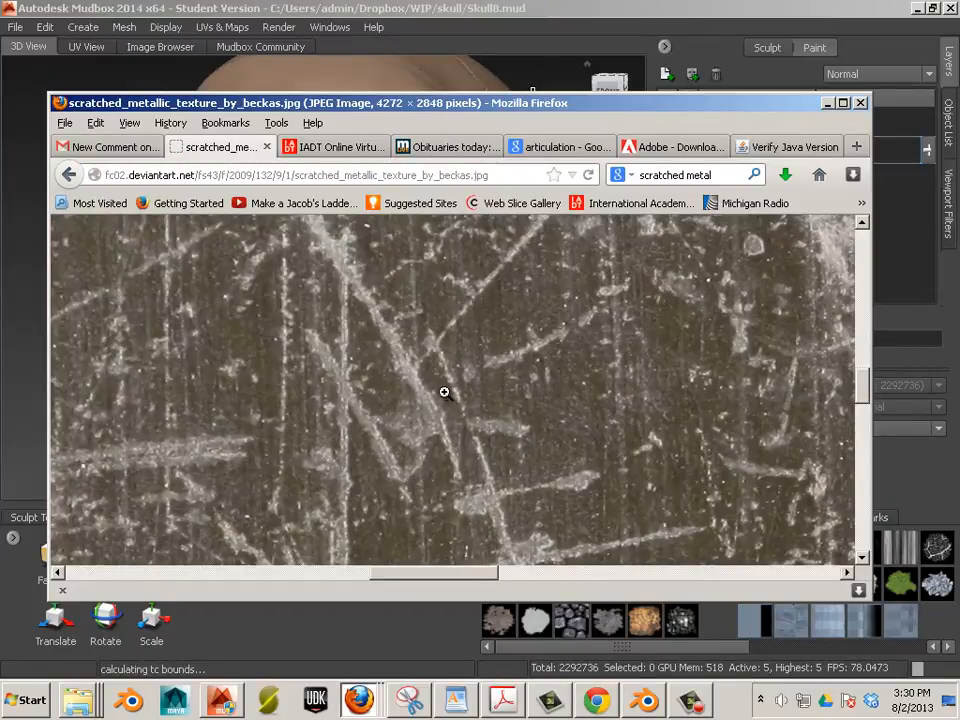
left_click(445, 392)
left_click(68, 176)
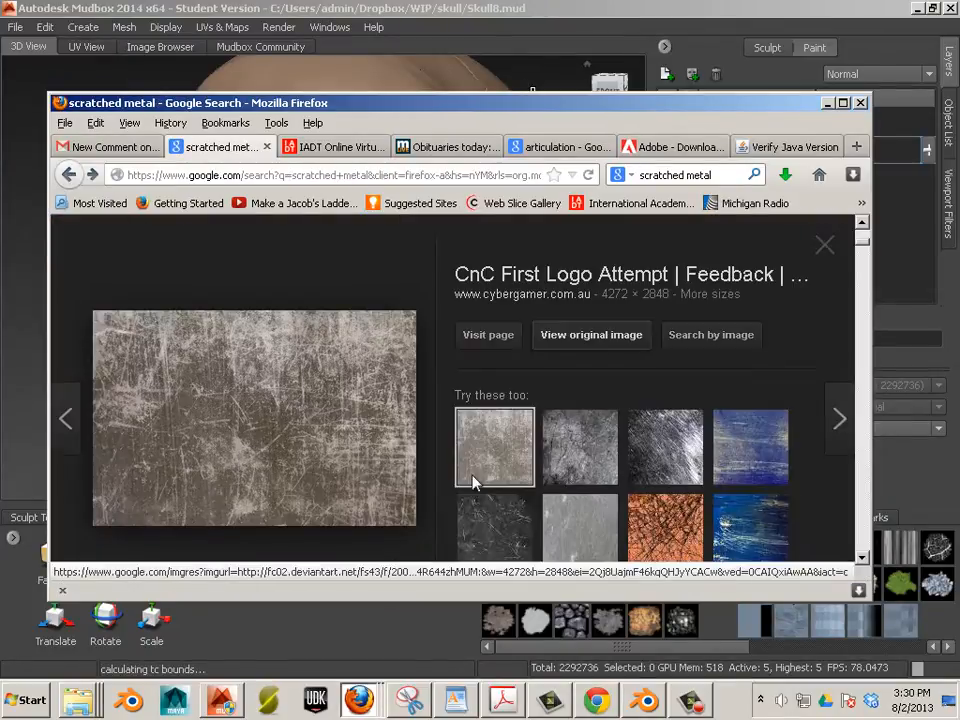
Open the original of the brown scratched-metal image and copy it to the clipboard
scroll(548, 506, "down", 3)
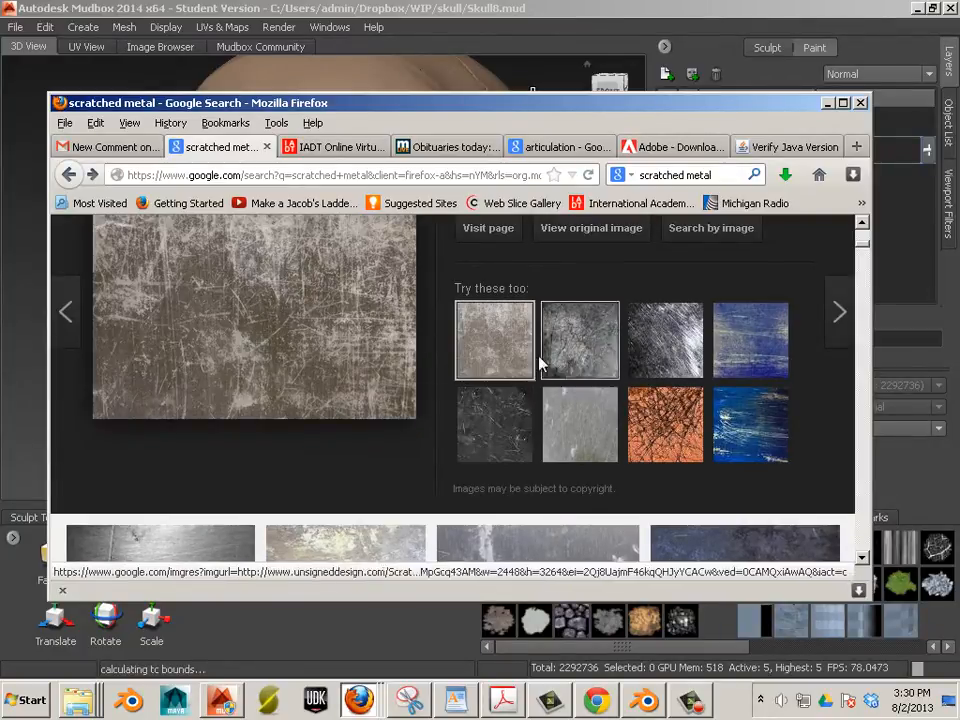
scroll(325, 333, "up", 3)
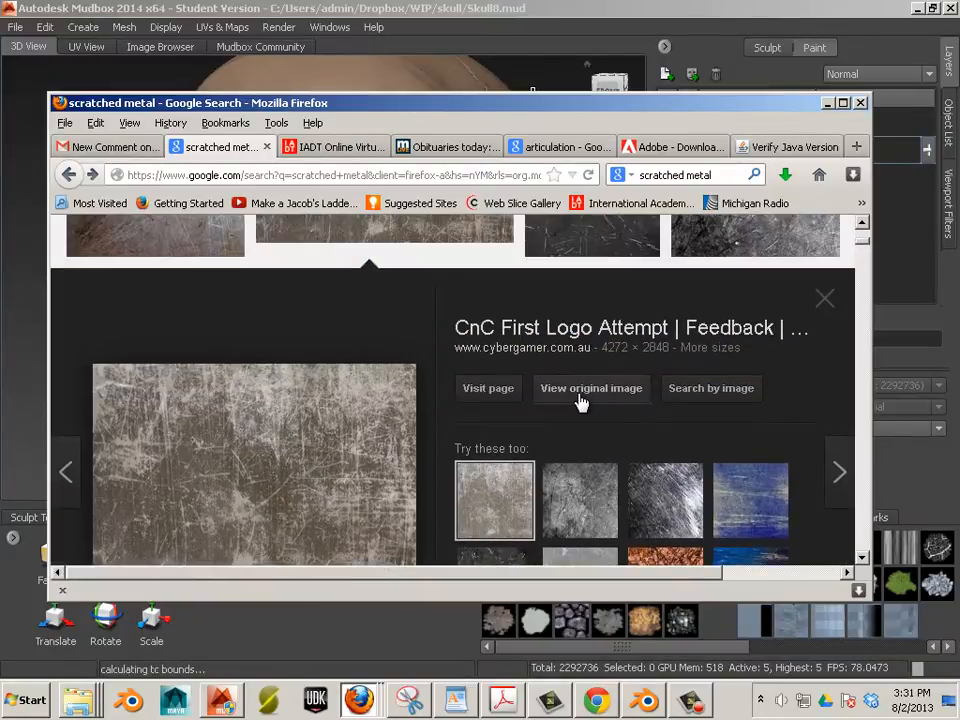
left_click(580, 391)
right_click(419, 382)
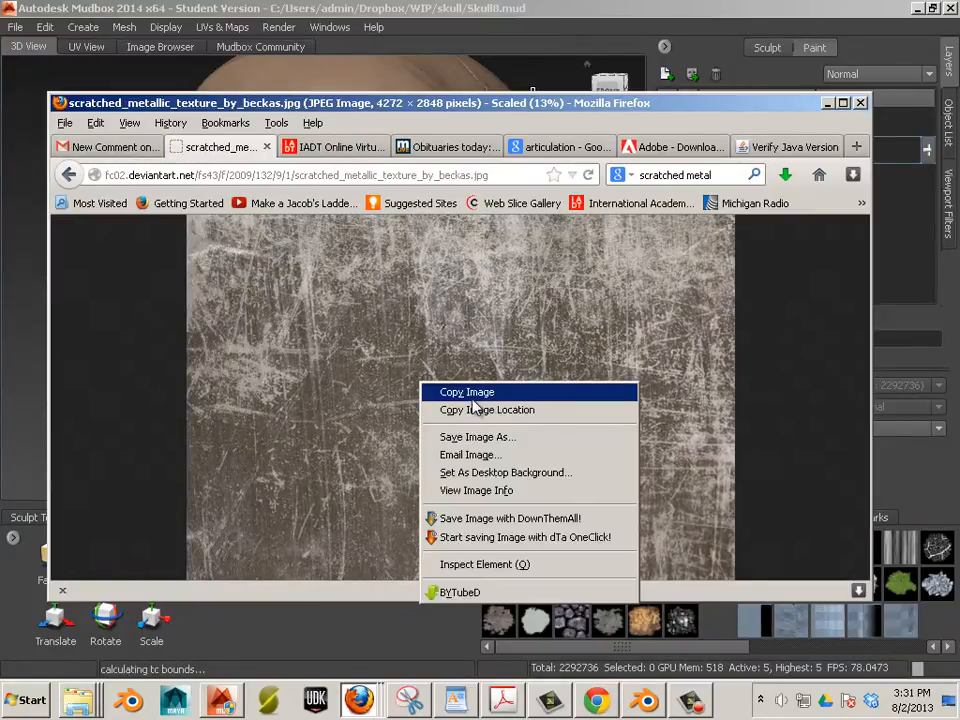
left_click(474, 393)
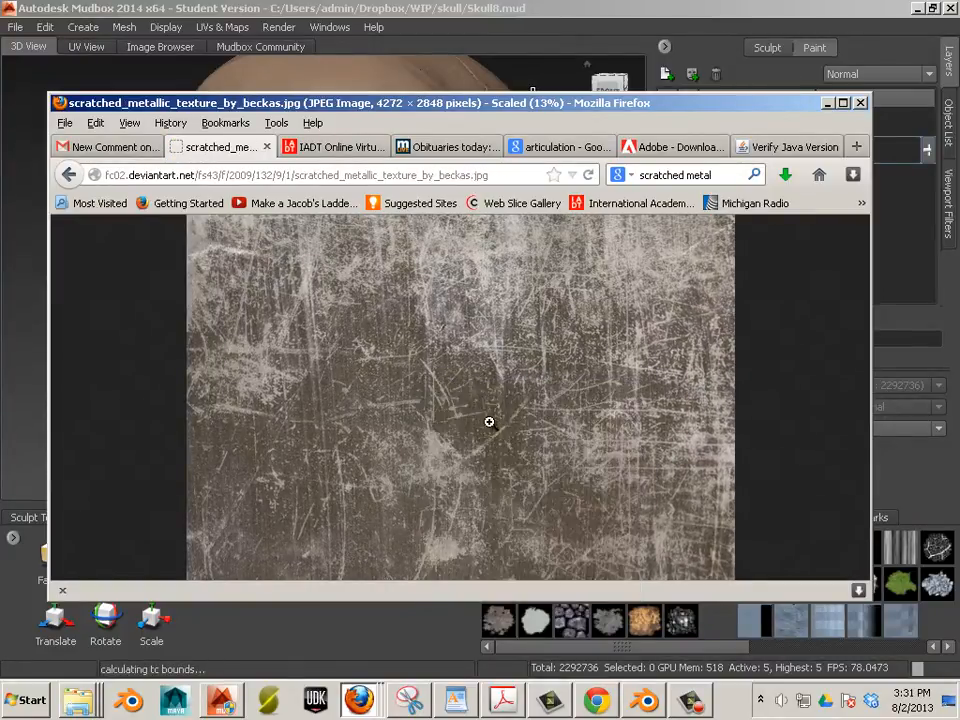
Launch Adobe Photoshop CS5.1 (64 Bit) and create a new document with the Clipboard preset at 4272 × 2848 pixels
key("super")
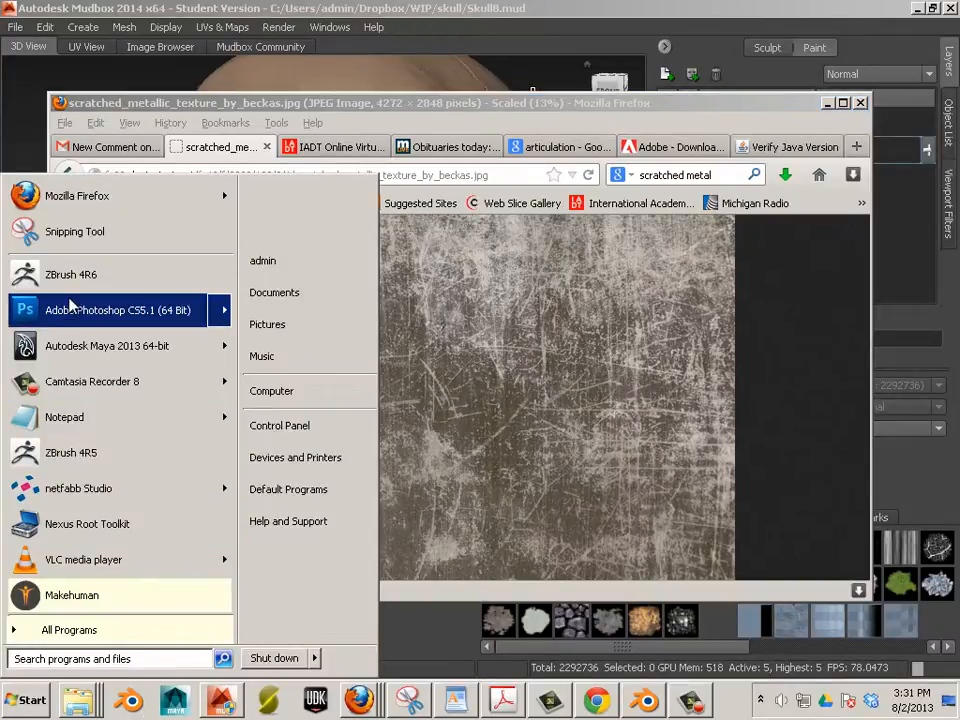
left_click(192, 320)
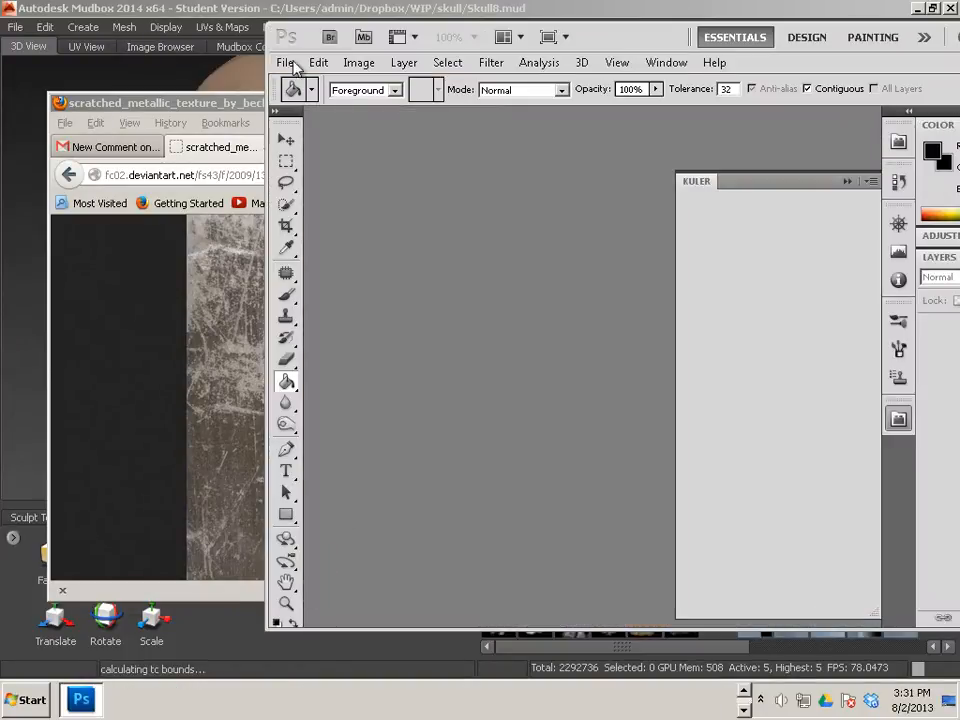
left_click(286, 64)
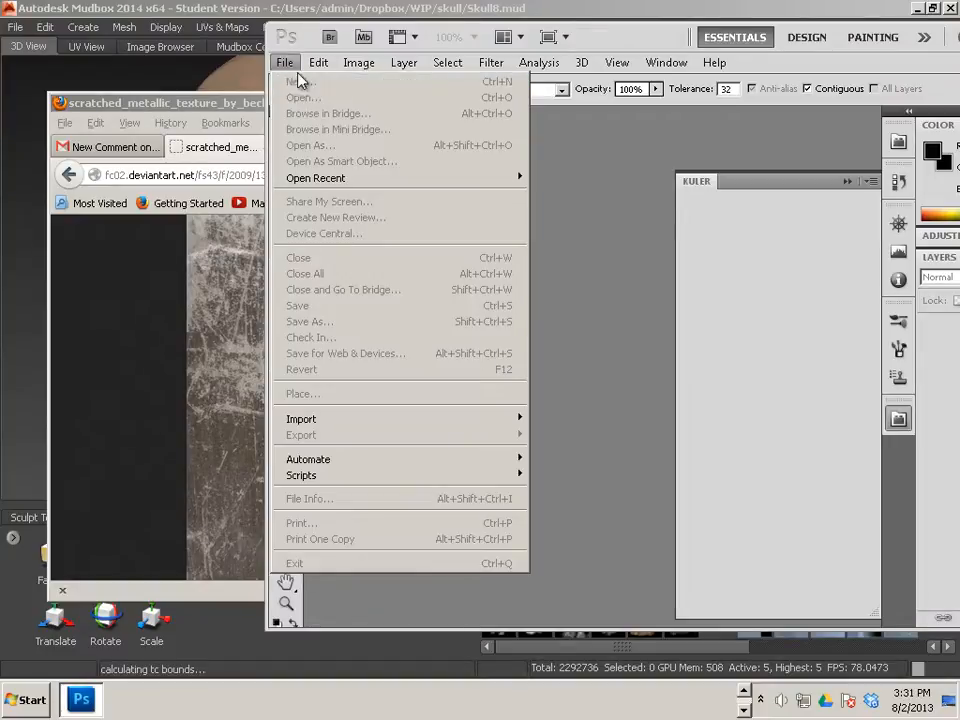
left_click(288, 63)
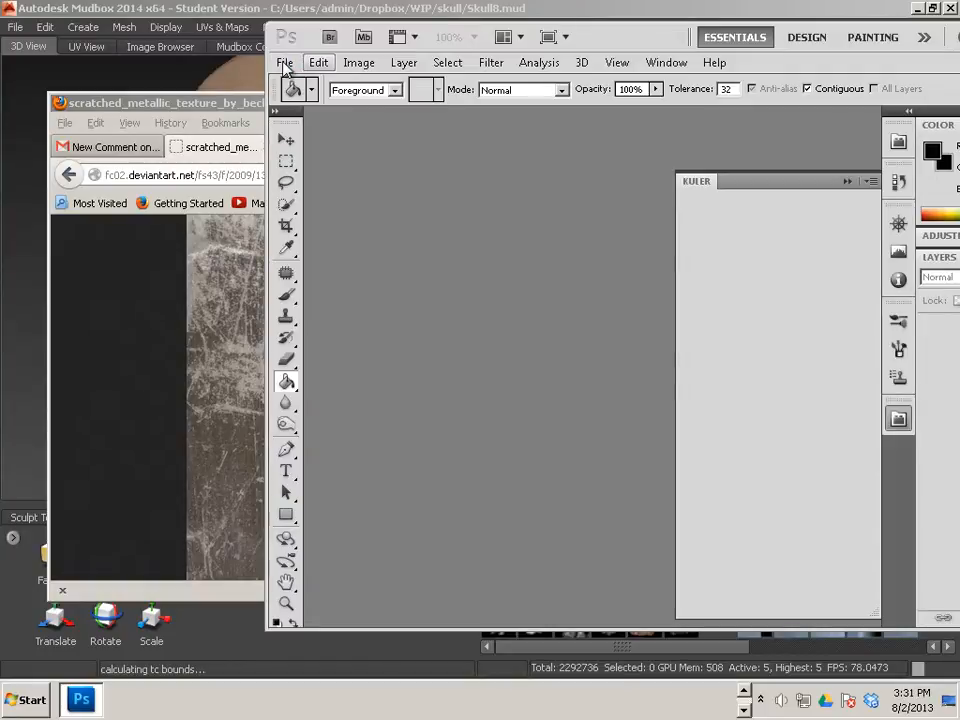
left_click(285, 64)
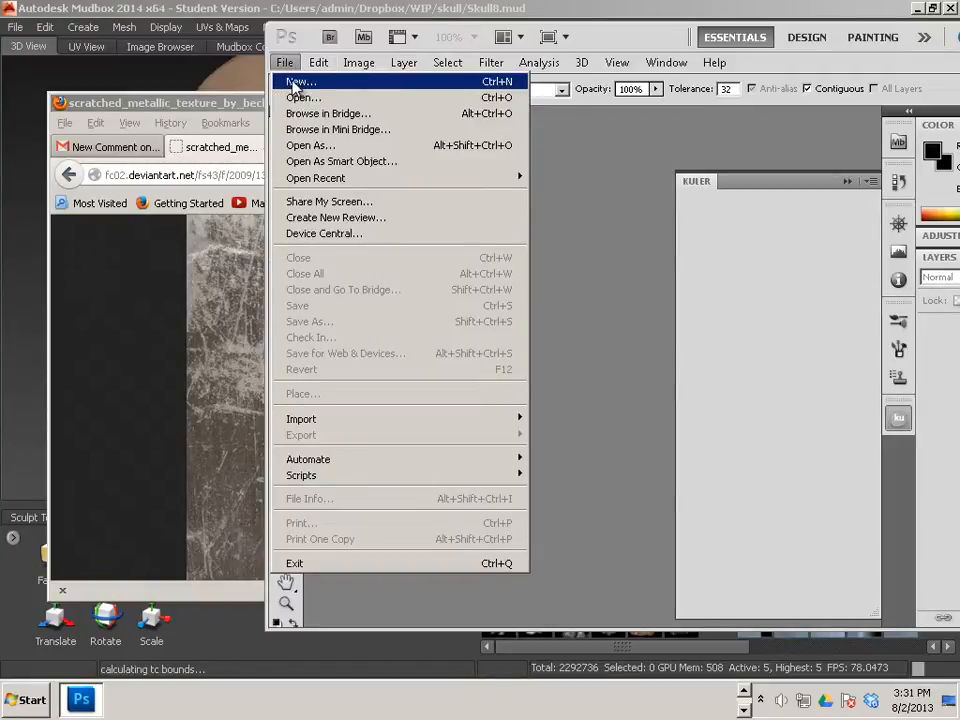
left_click(294, 81)
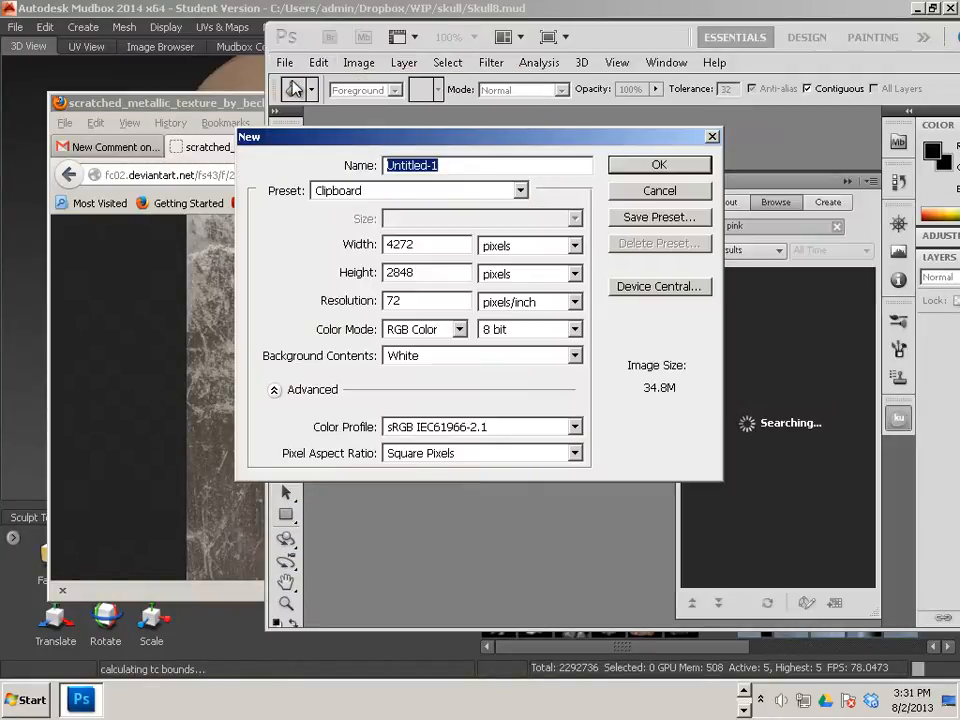
left_click(630, 189)
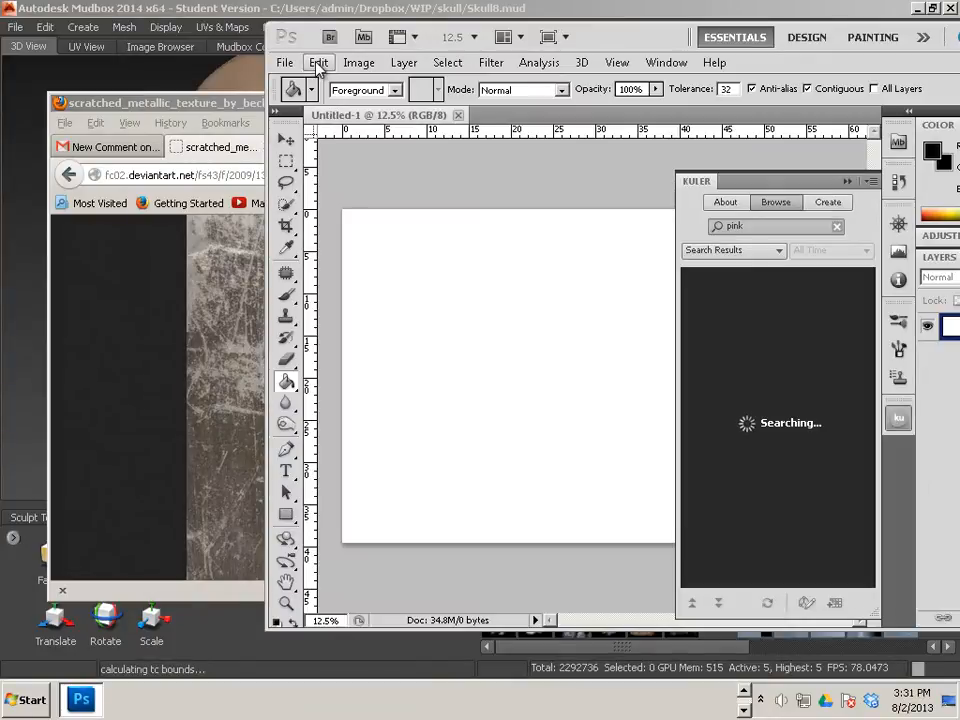
Paste the copied metal texture into the new document, and bring the whole workspace into view with Kuler collapsed
left_click(318, 62)
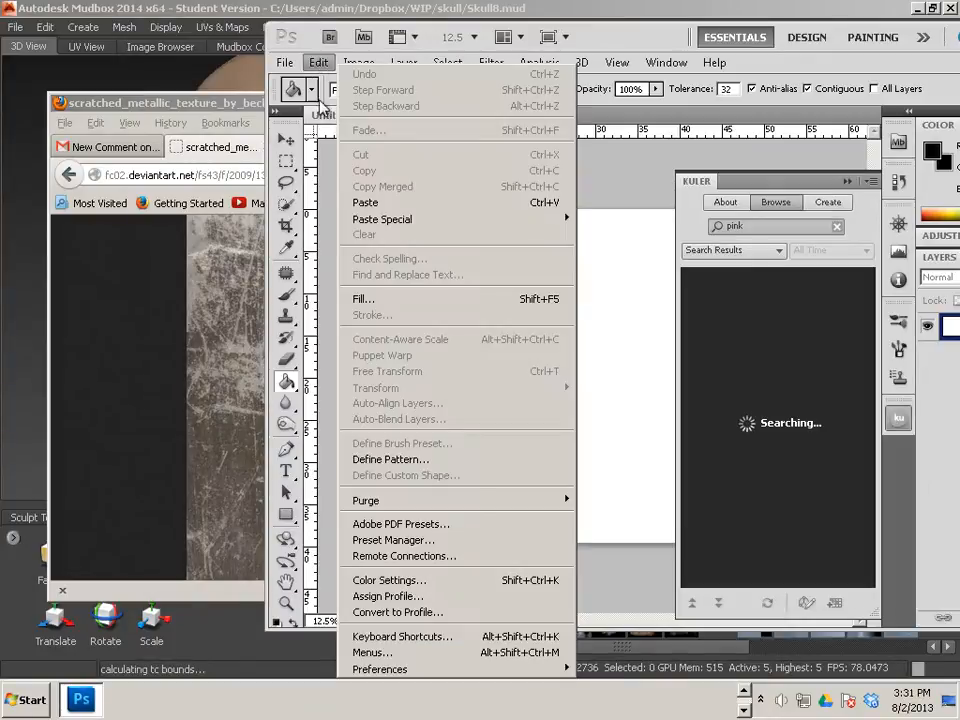
left_click(367, 204)
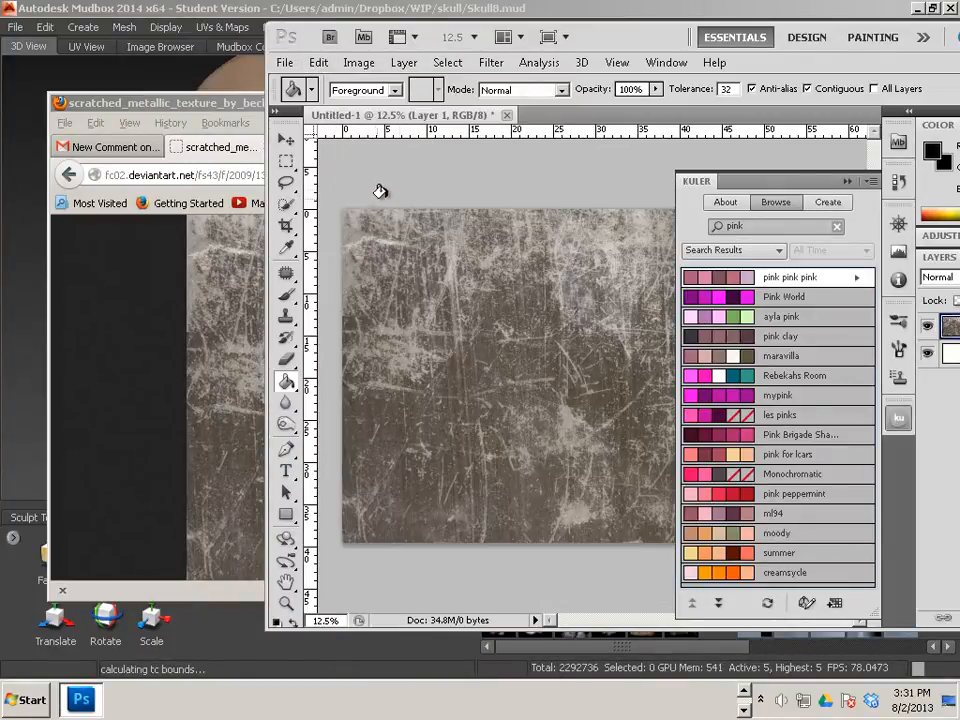
left_click_drag(293, 28, 69, 23)
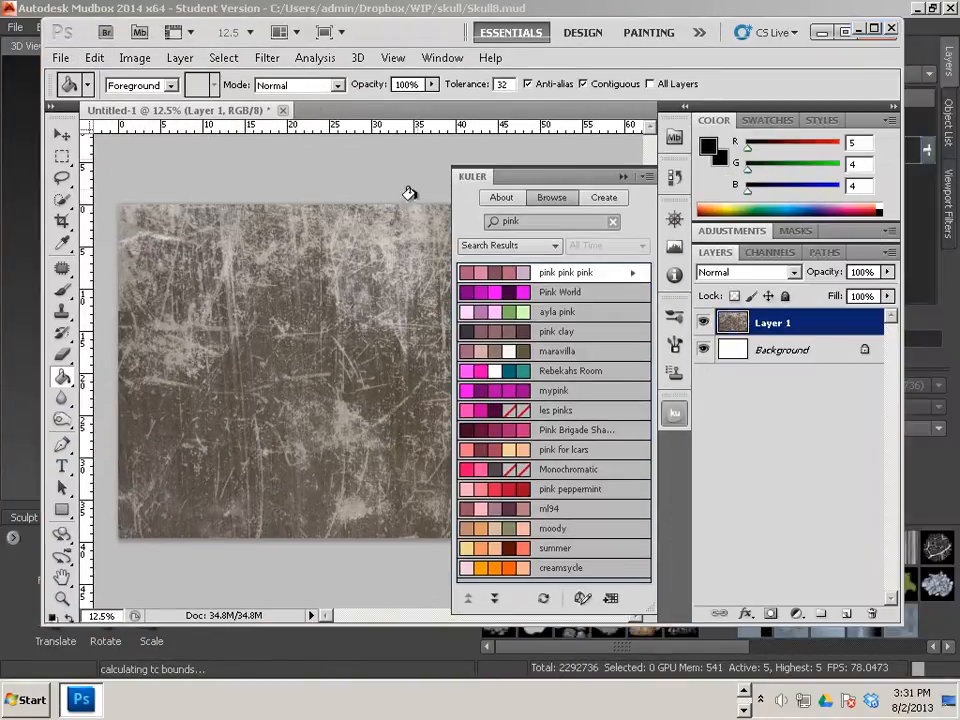
left_click(623, 176)
Apply a Hue/Saturation adjustment to the metal texture with saturation -54 and lightness -17
left_click(134, 58)
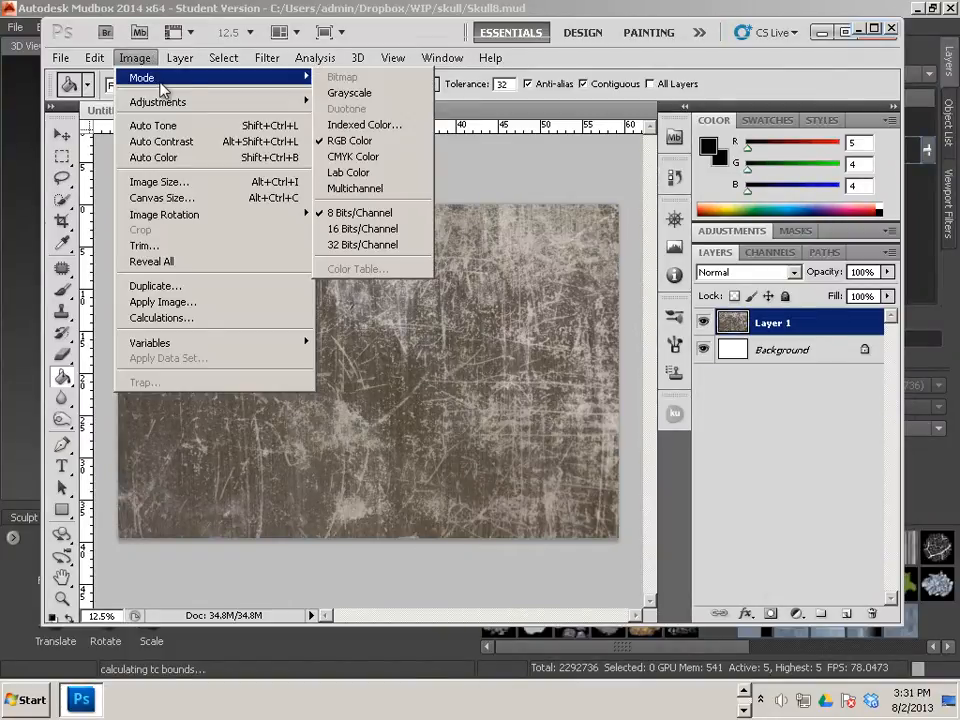
mouse_move(166, 102)
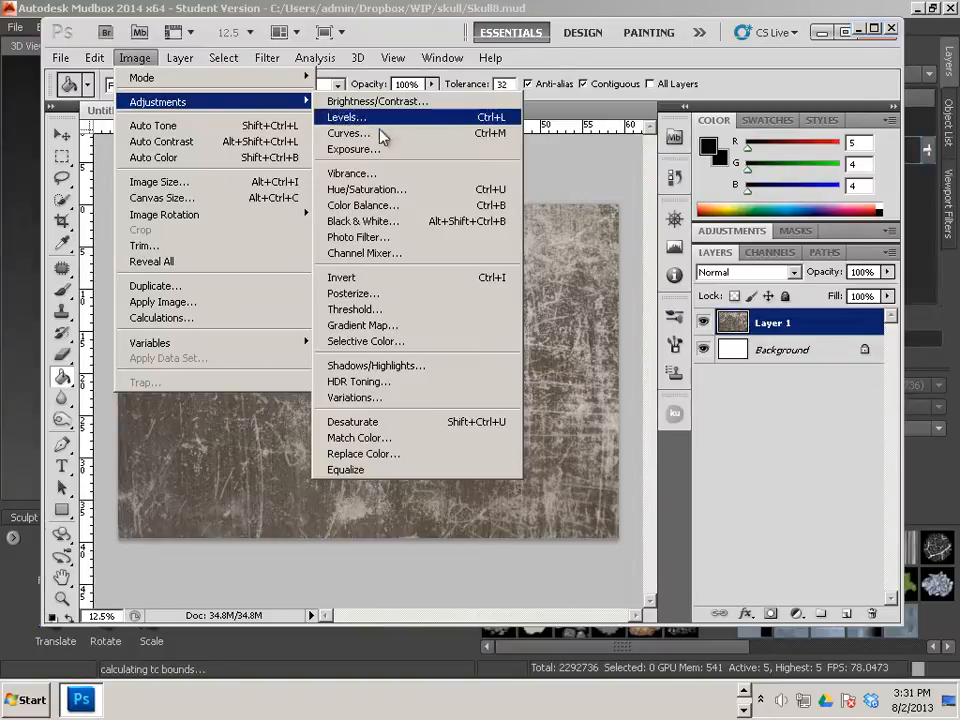
left_click(382, 196)
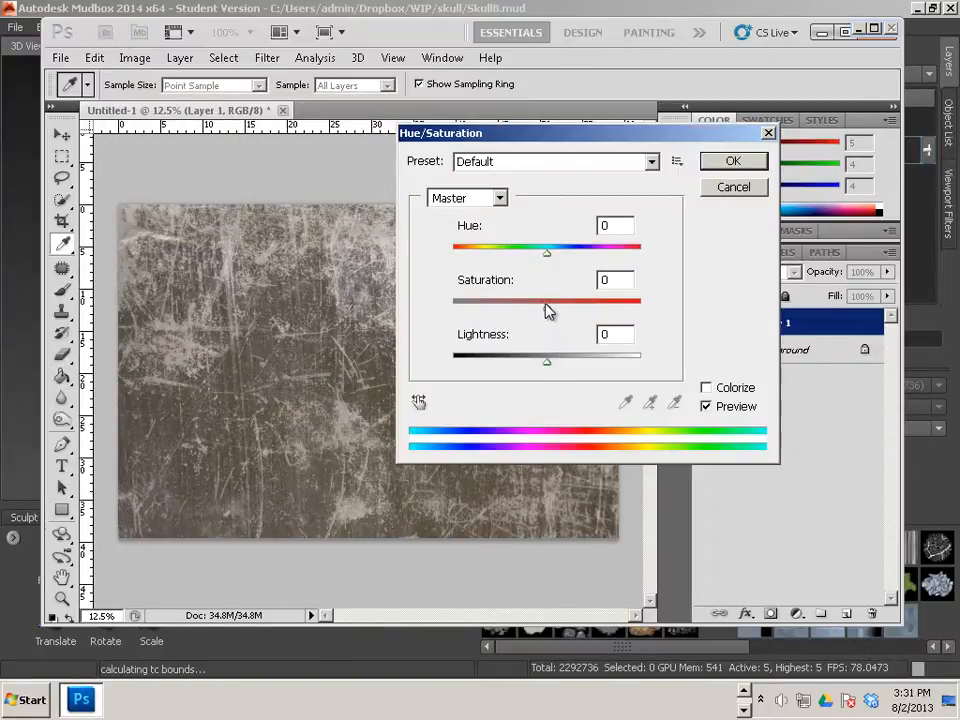
left_click_drag(546, 306, 503, 313)
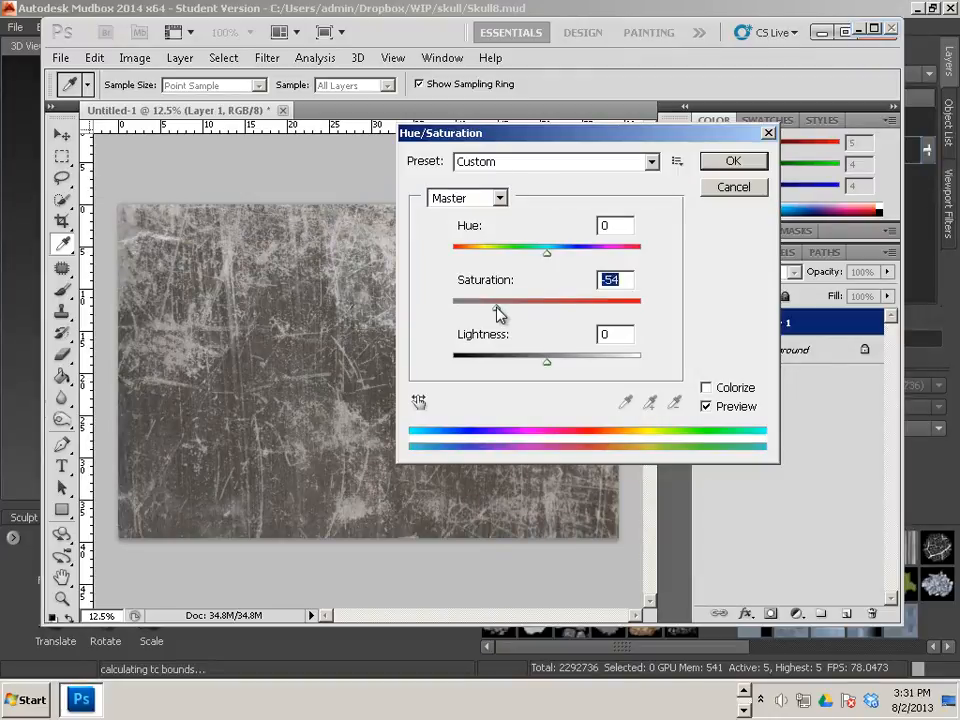
left_click_drag(552, 370, 532, 369)
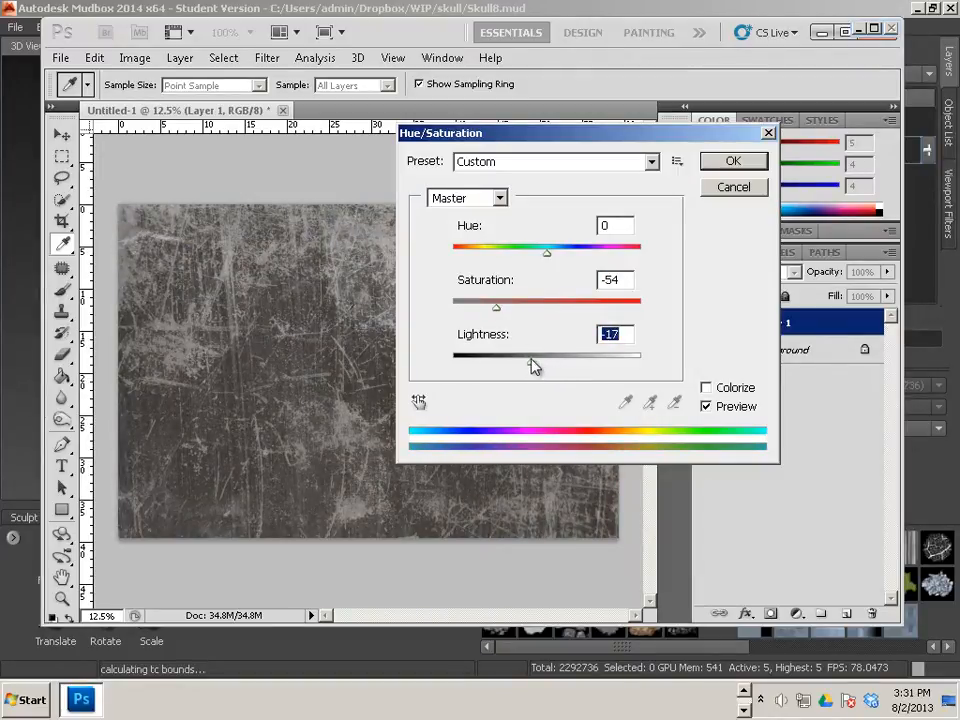
left_click(733, 163)
Apply a Levels adjustment to the texture with input black 16, input white 178 and slightly darkened midtones
left_click(135, 57)
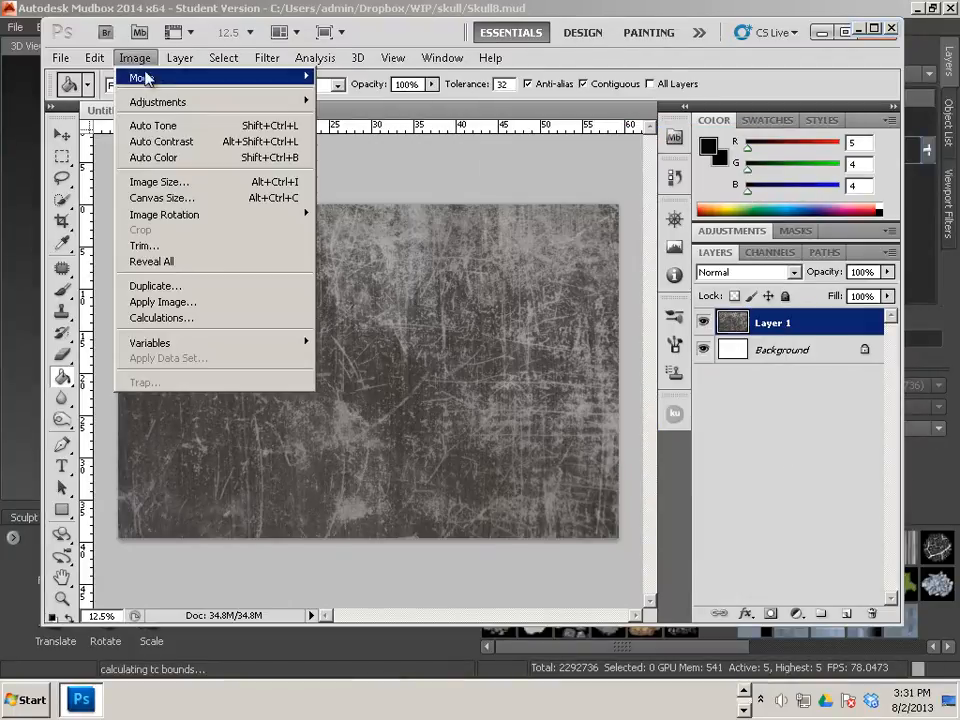
mouse_move(242, 105)
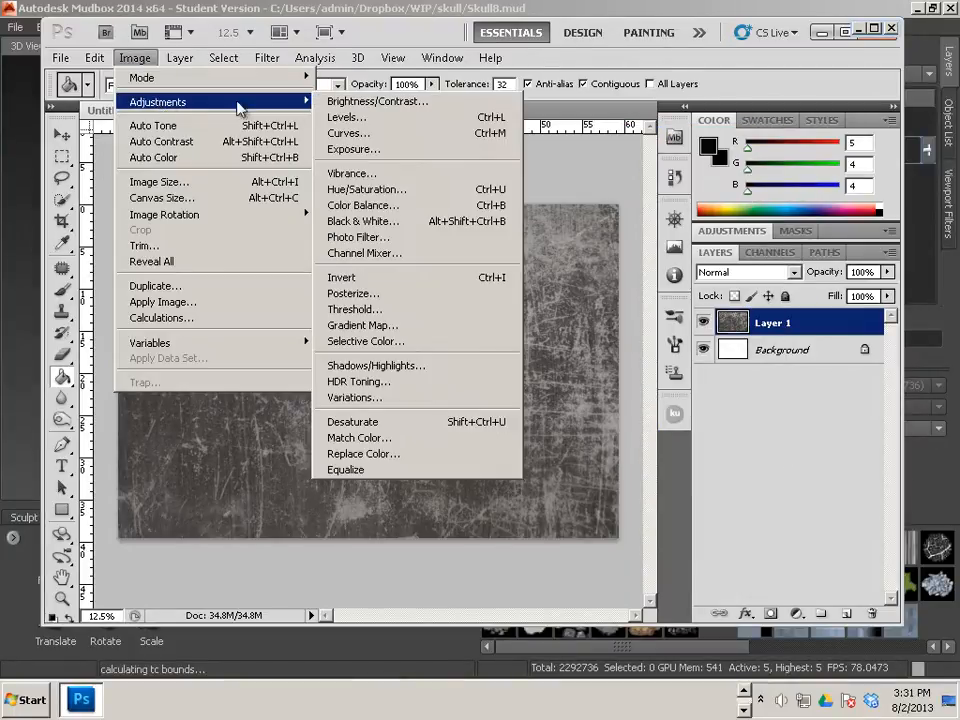
left_click(401, 118)
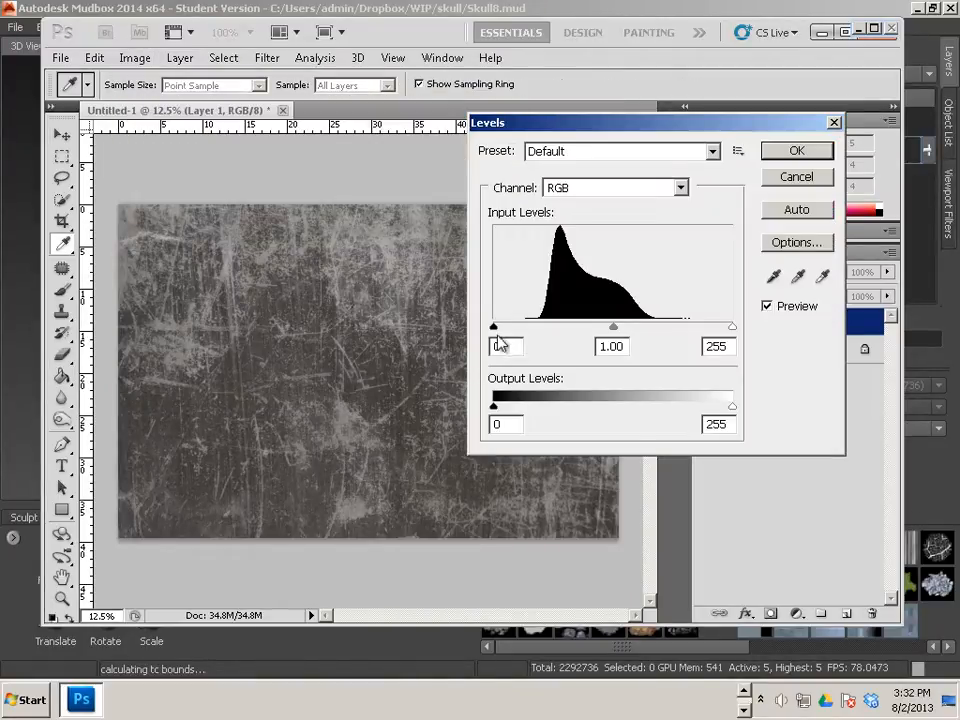
left_click_drag(493, 329, 508, 329)
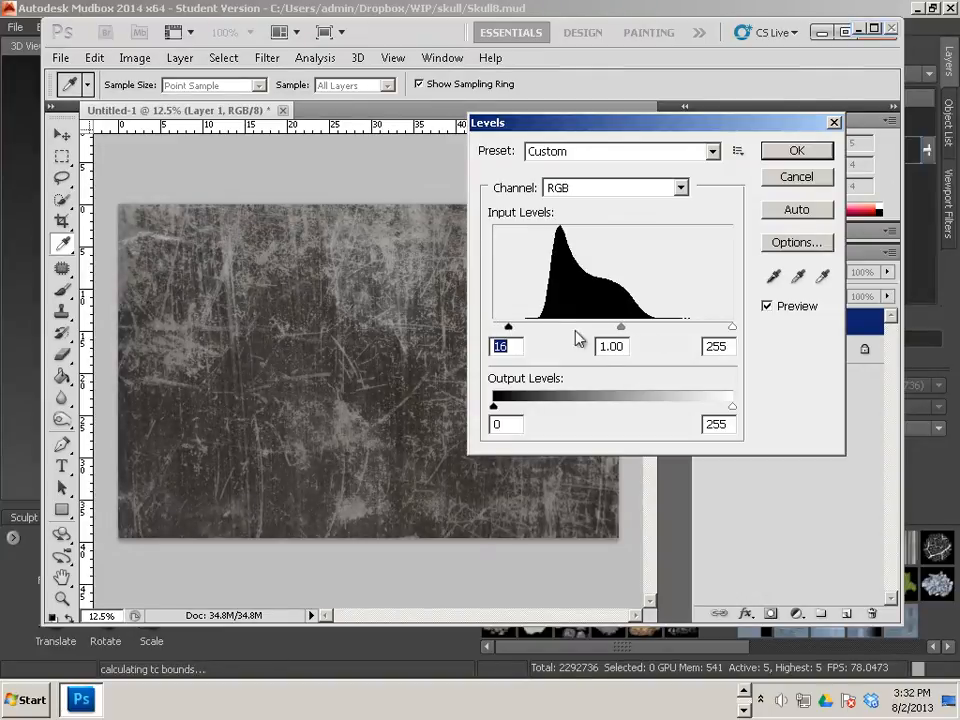
left_click_drag(732, 330, 661, 324)
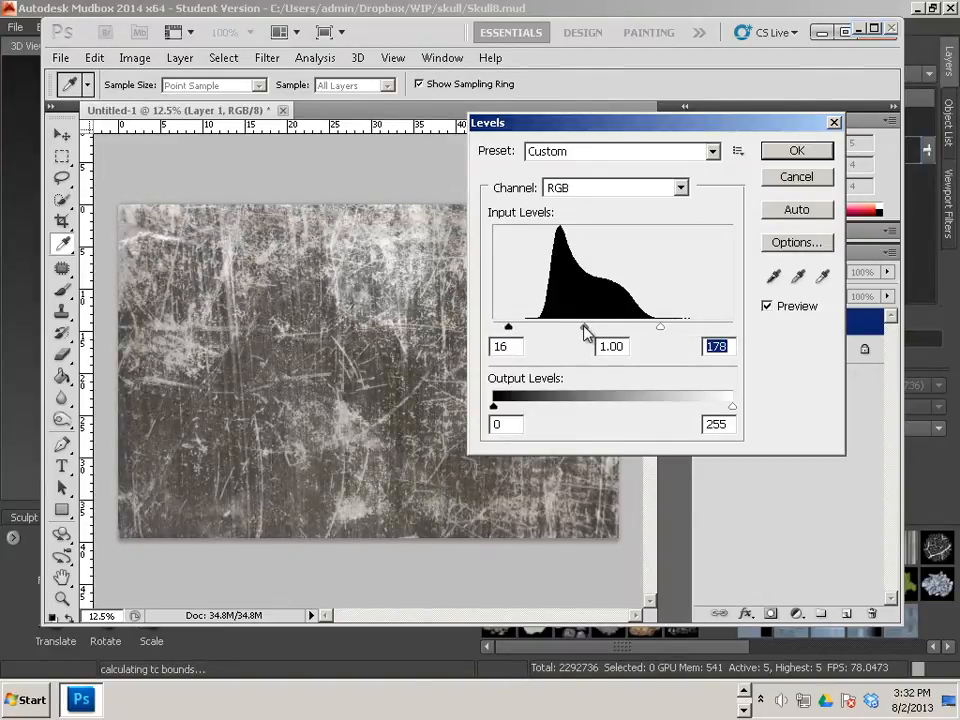
left_click_drag(585, 328, 594, 330)
left_click(797, 150)
key("g")
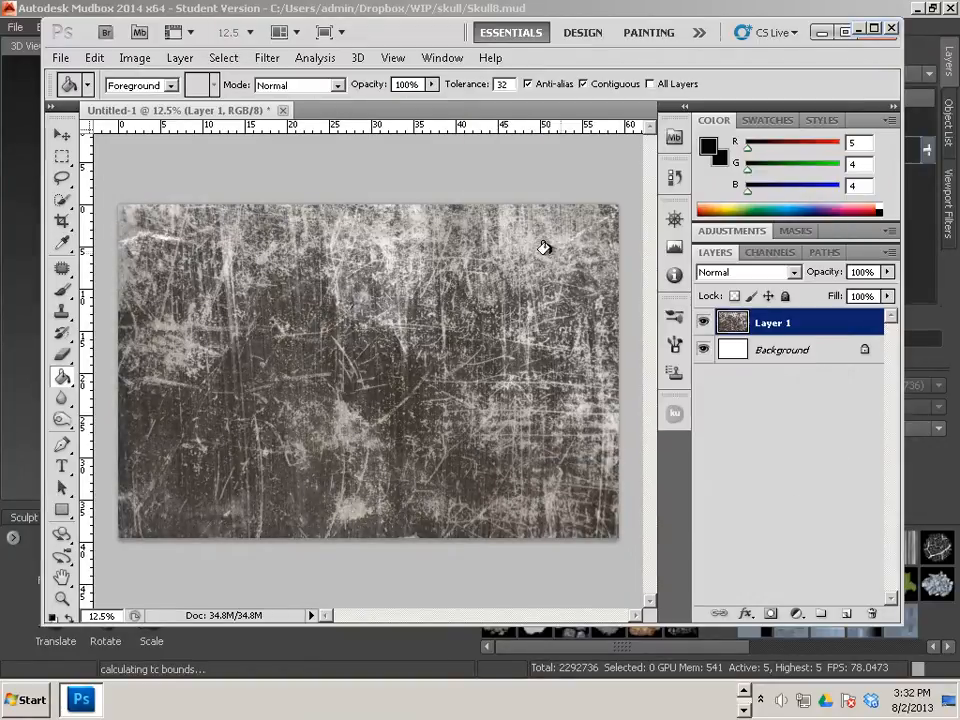
Crop the document to a square marquee selection covering the central part of the metal texture at almost its full height
left_click(62, 157)
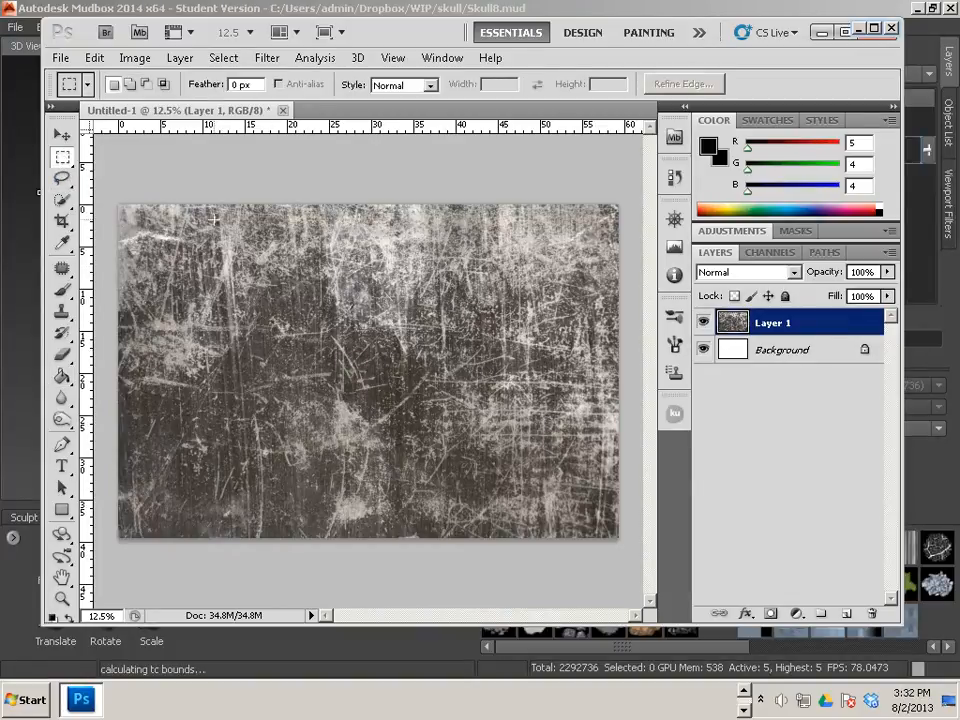
left_click_drag(450, 496, 523, 532)
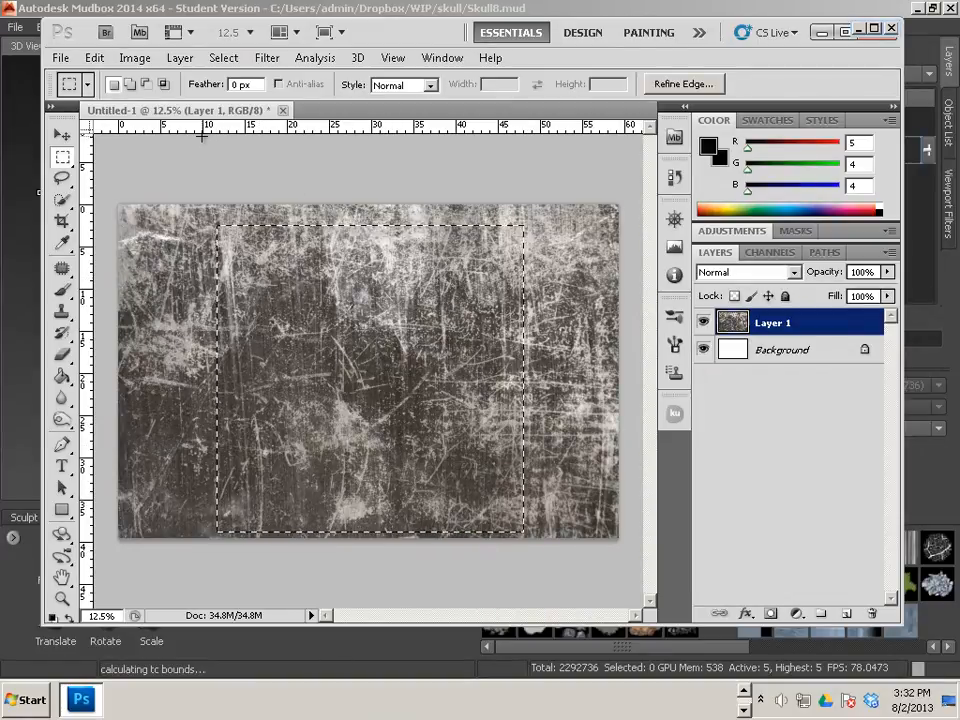
left_click(124, 58)
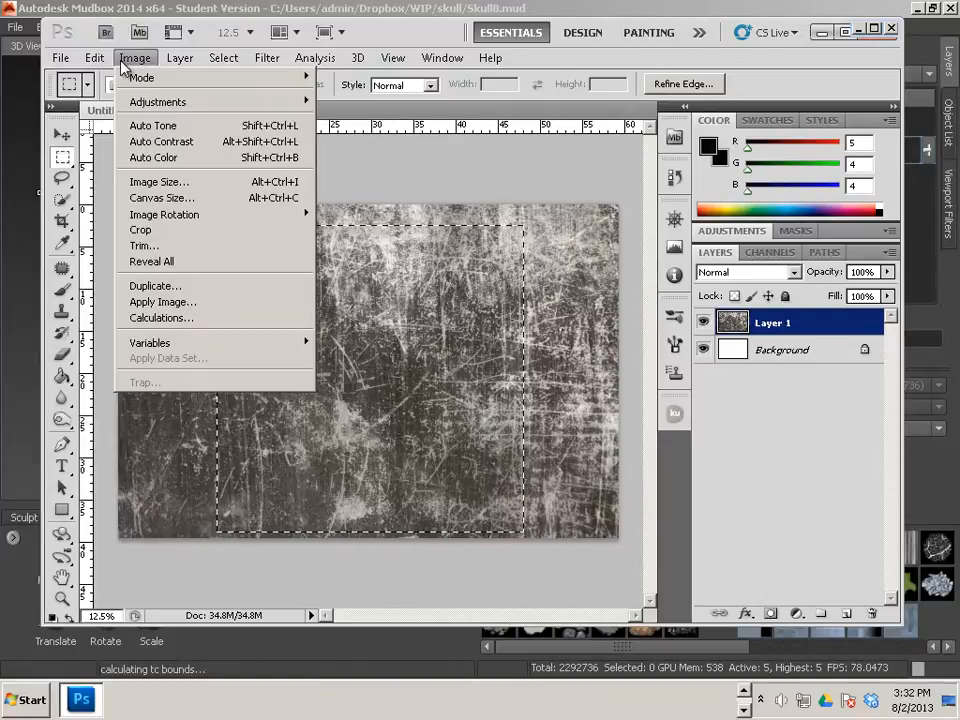
left_click(186, 287)
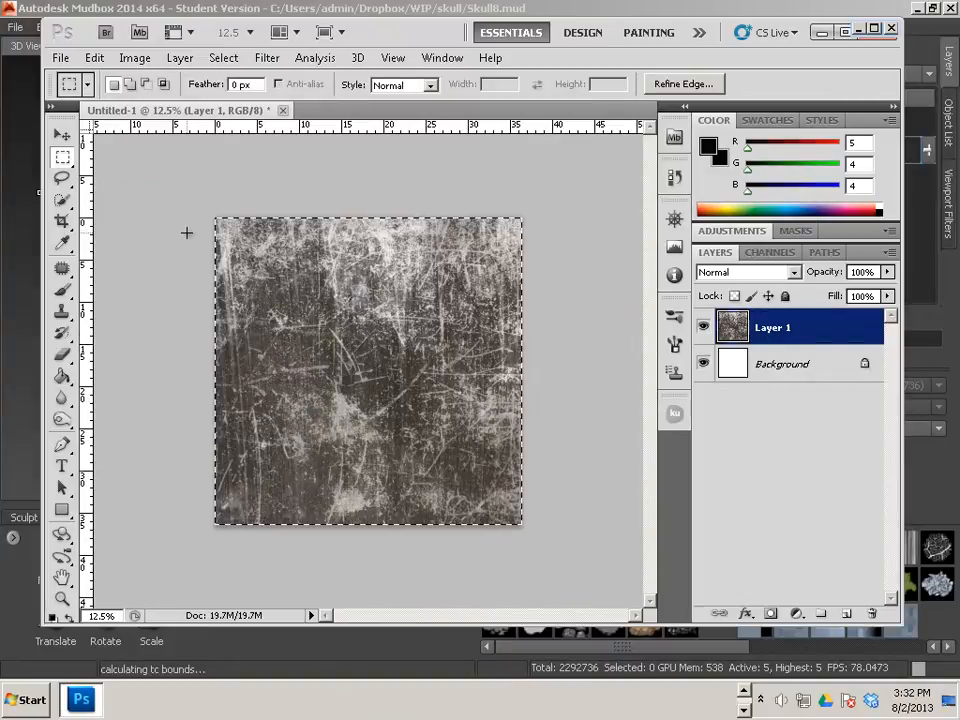
Start saving the cropped document under a new name and browse to C:\Users\admin as the save location
left_click(62, 58)
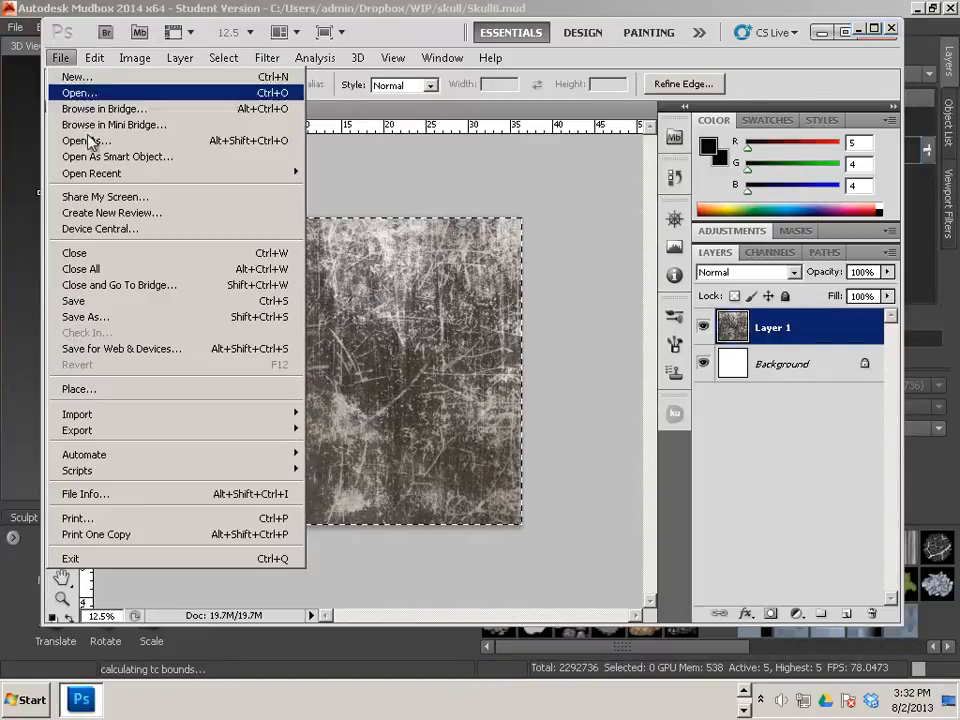
left_click(140, 322)
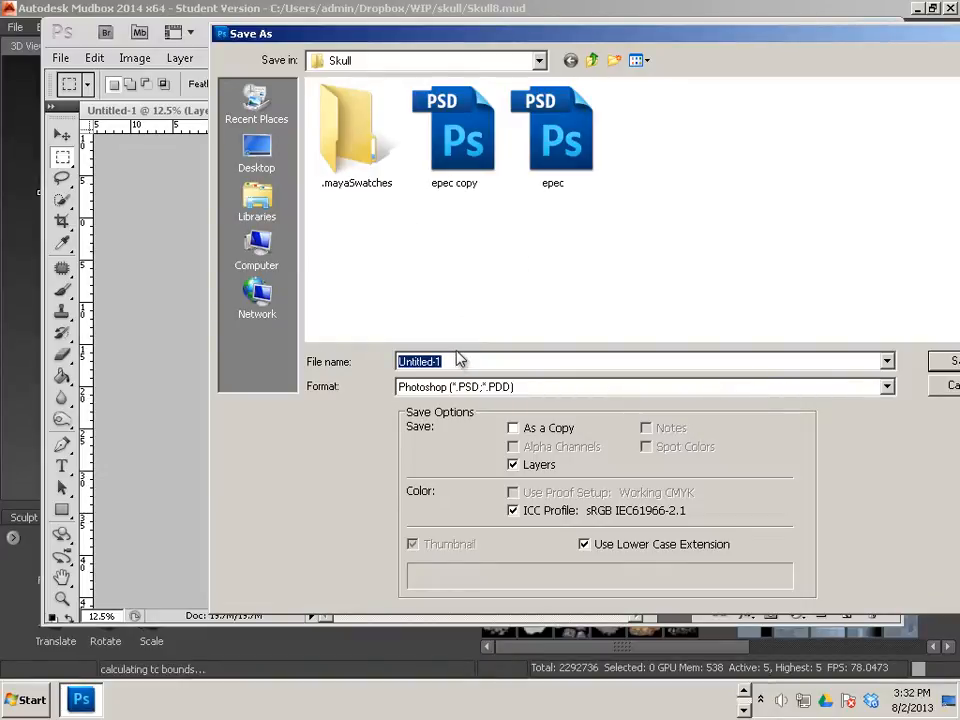
left_click(467, 63)
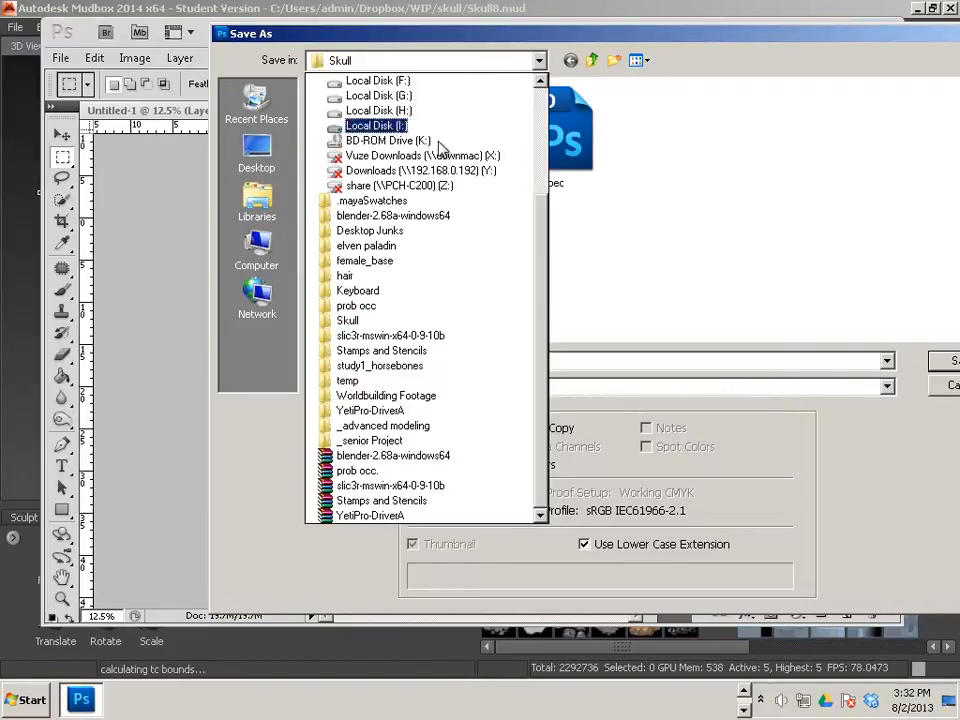
scroll(408, 255, "up", 3)
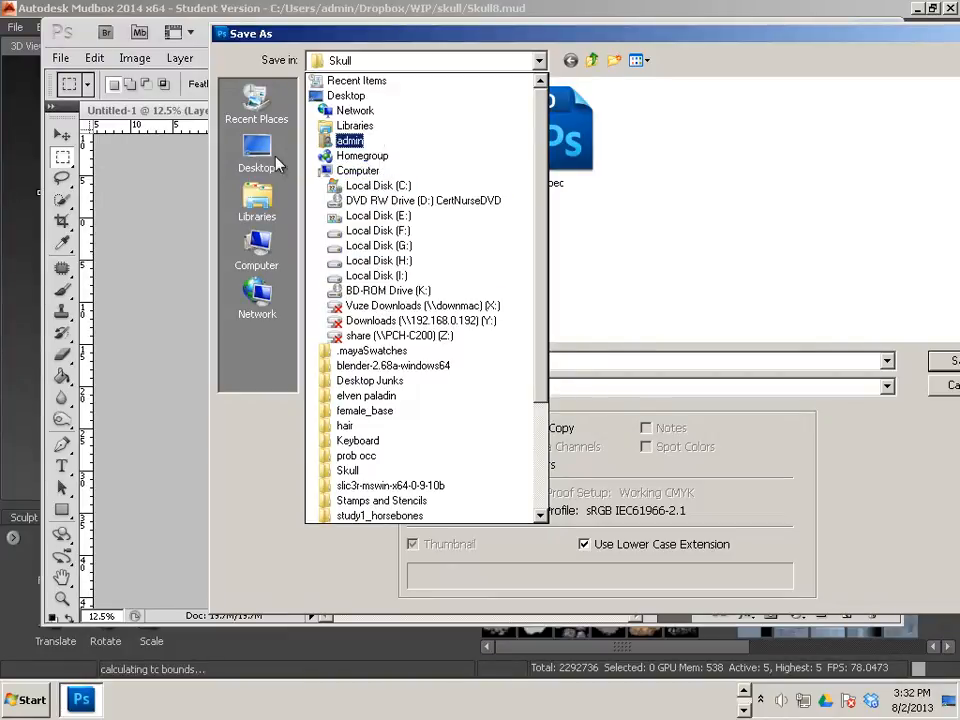
left_click(370, 187)
left_click(355, 294)
scroll(347, 292, "down", 1)
left_click(345, 292)
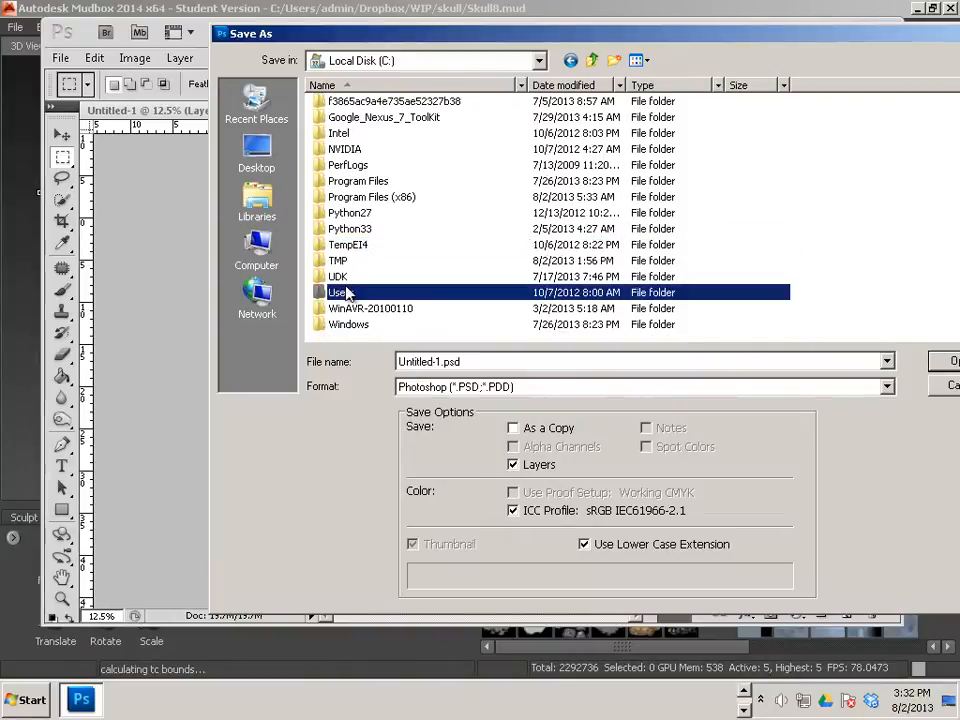
double_click(345, 292)
double_click(340, 101)
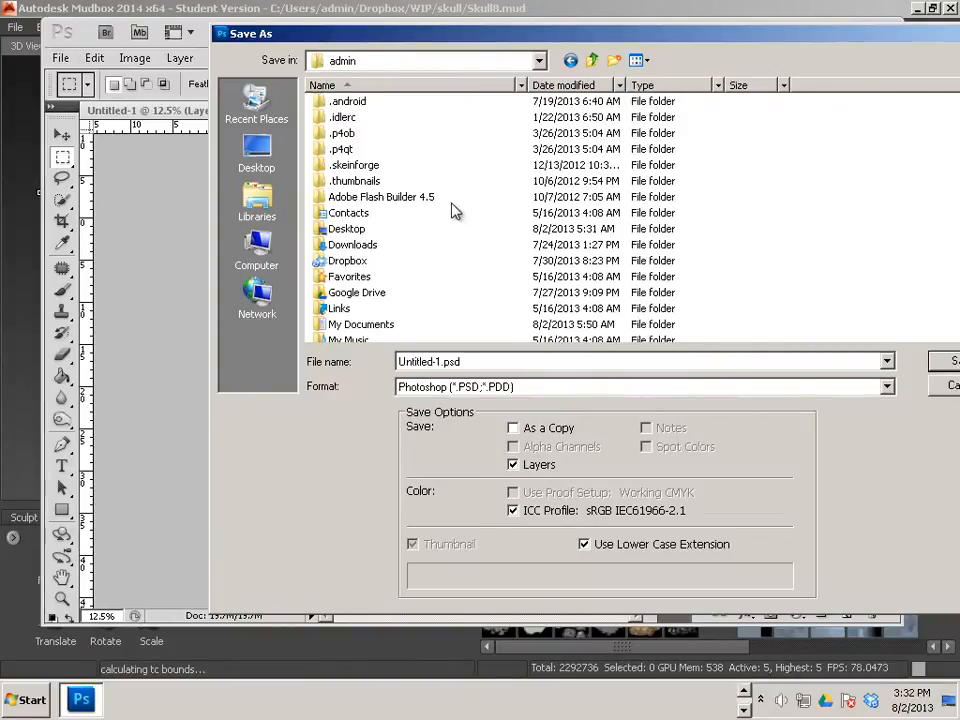
Set the save location to the skull folder inside Dropbox\WIP
scroll(448, 205, "down", 1)
scroll(448, 203, "down", 1)
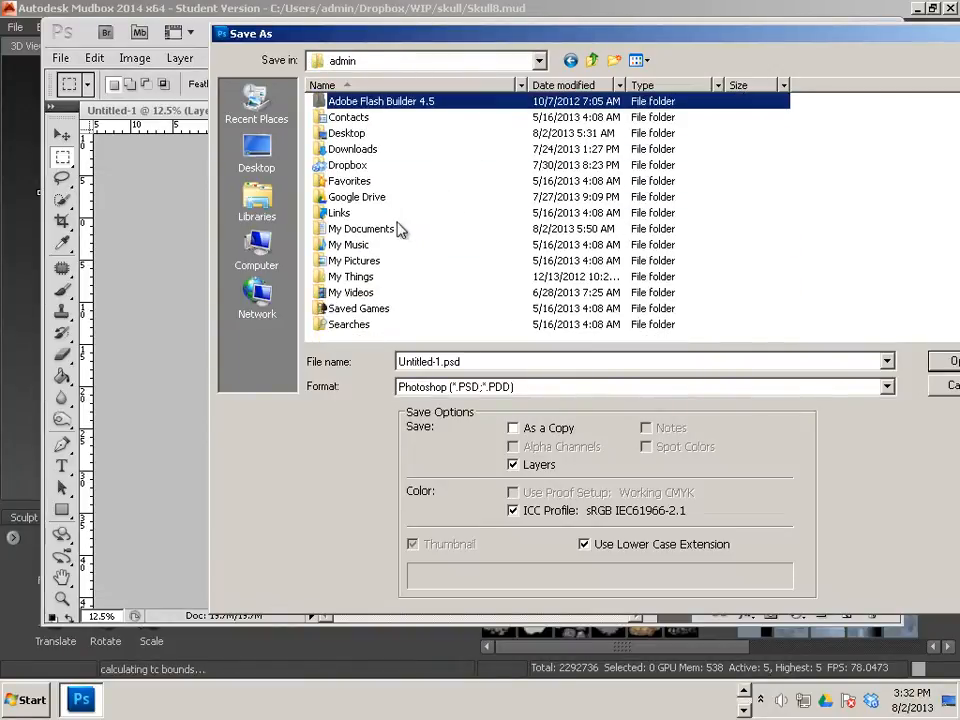
double_click(352, 165)
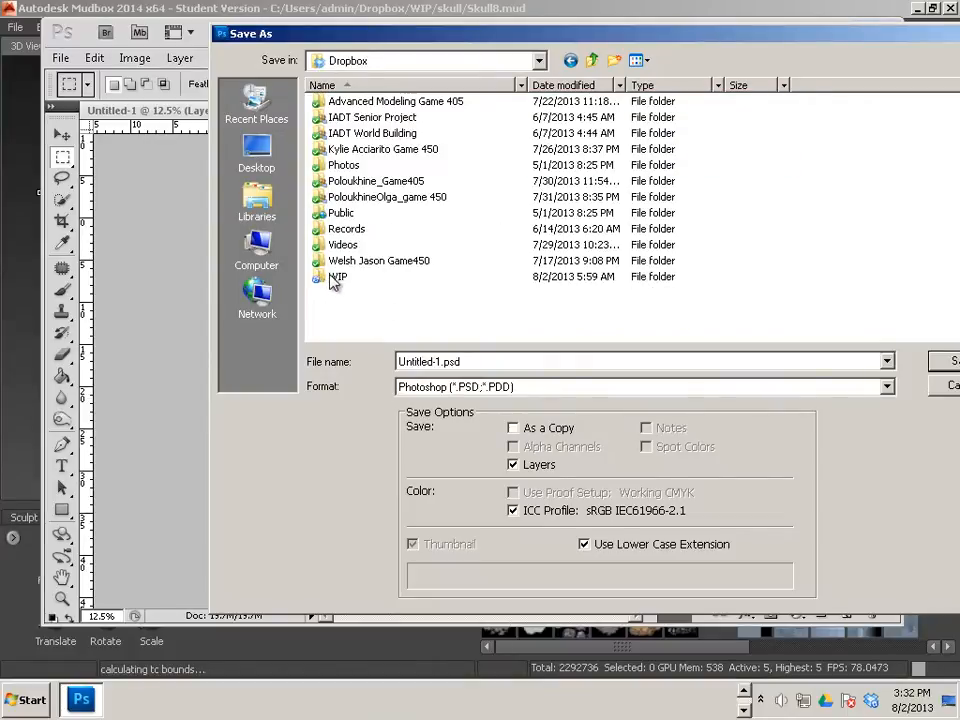
double_click(336, 277)
scroll(361, 139, "down", 1)
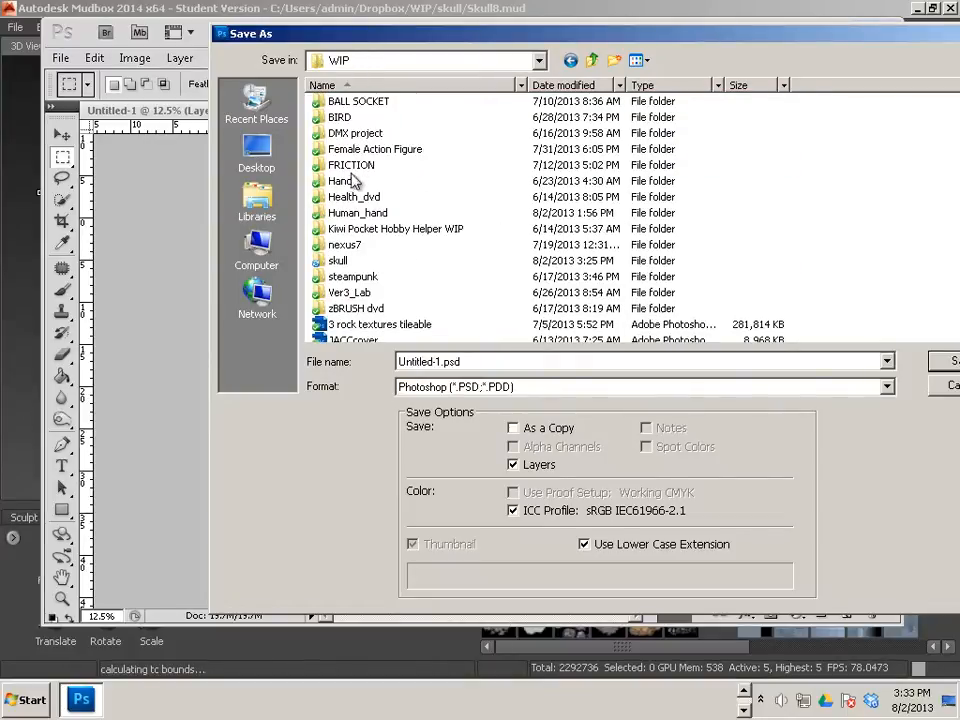
double_click(342, 262)
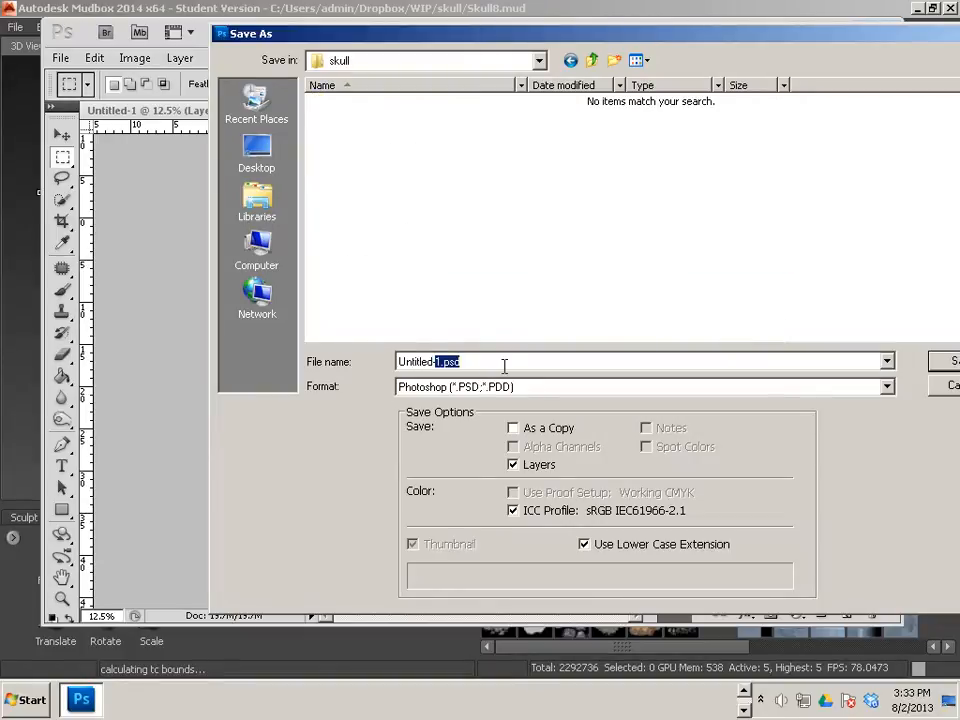
Name the file Skull_steel and save it in Photoshop format with its layers
left_click_drag(504, 366, 368, 364)
type("Skull")
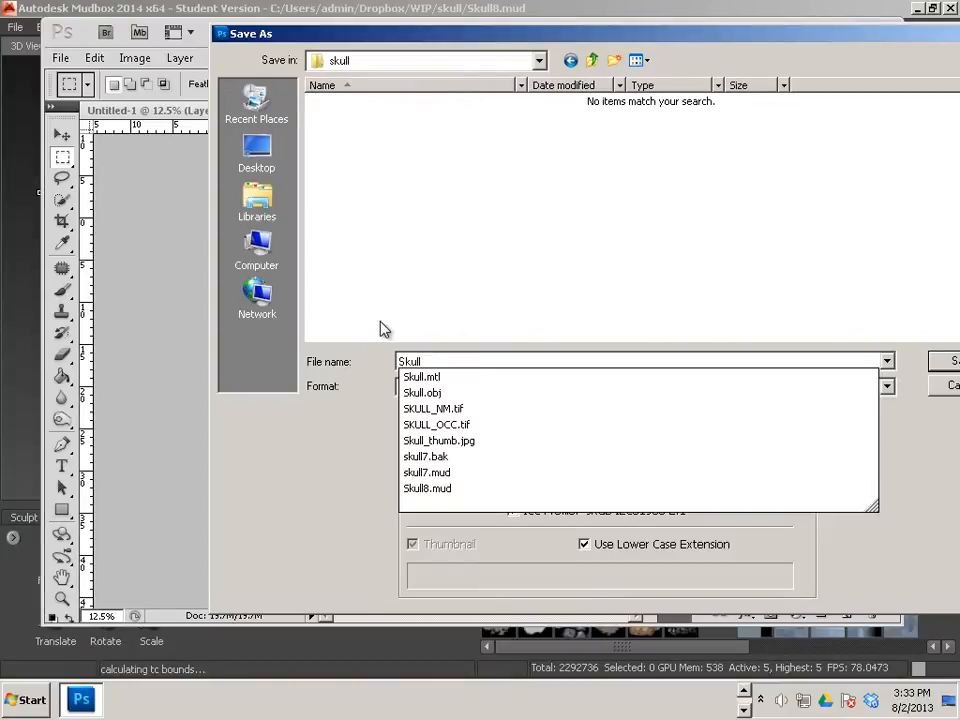
type("_")
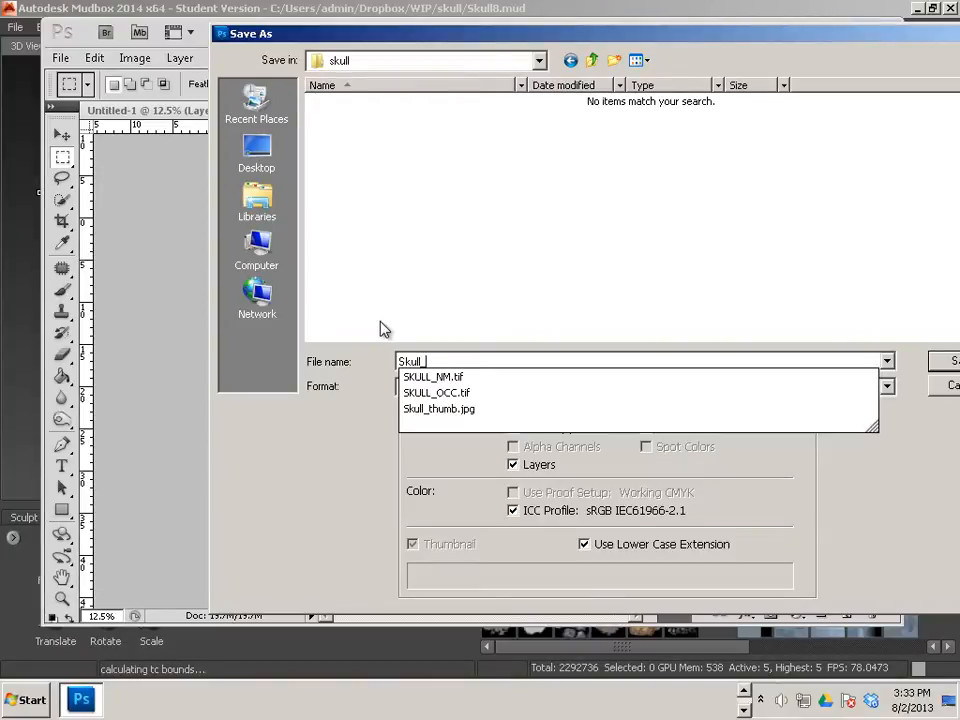
type("steel")
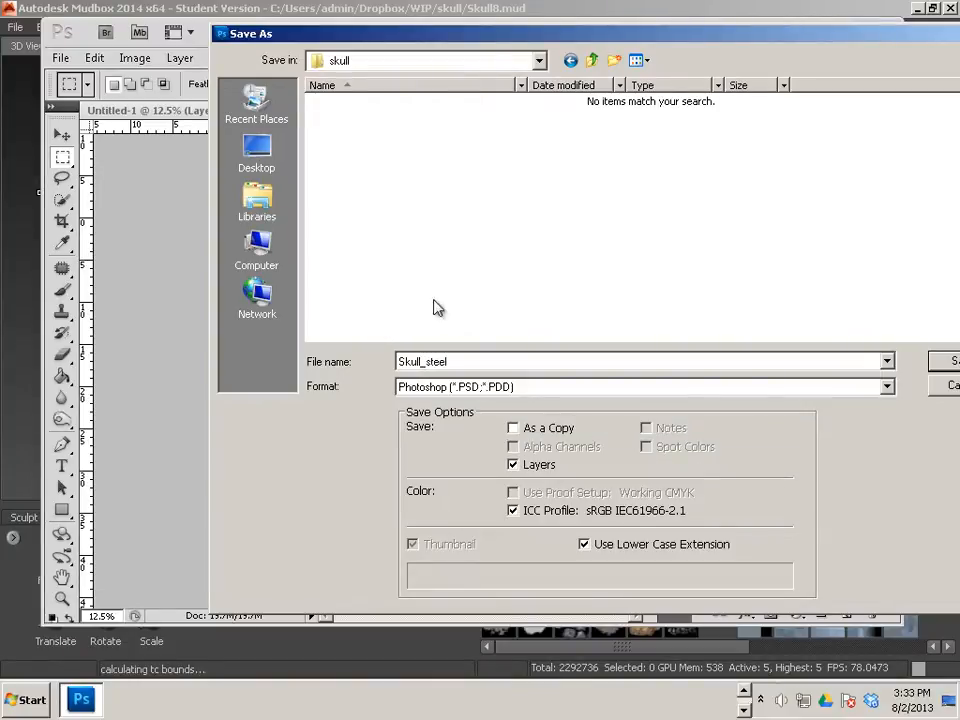
left_click(943, 364)
left_click(705, 220)
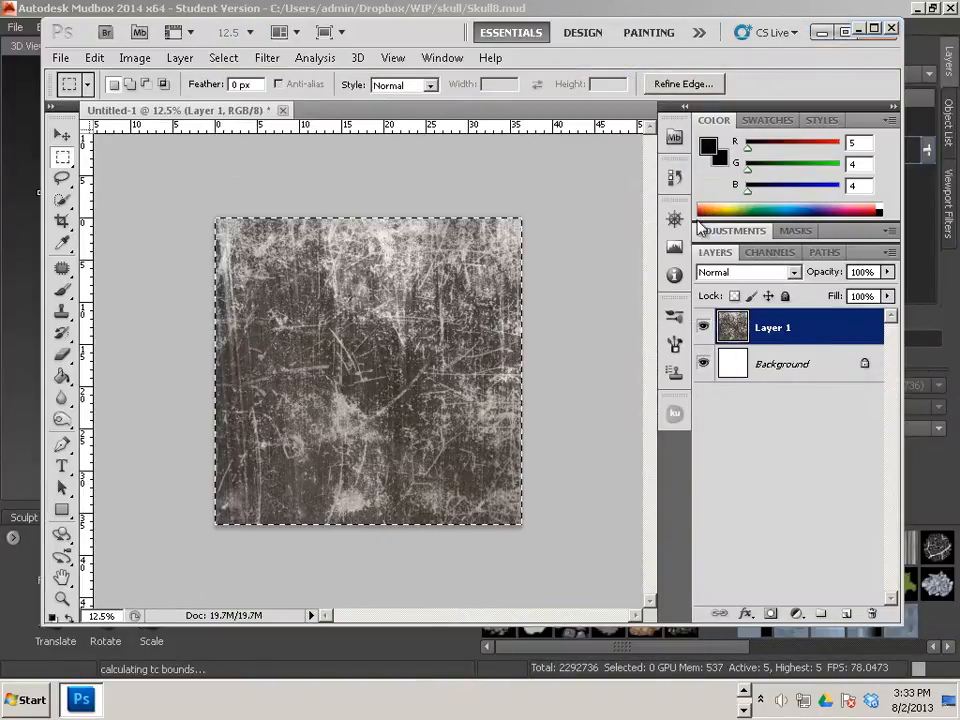
Switch to Mudbox and add the Skull_thumb image from the Dropbox\WIP\skull folder as a new stamp
left_click(930, 488)
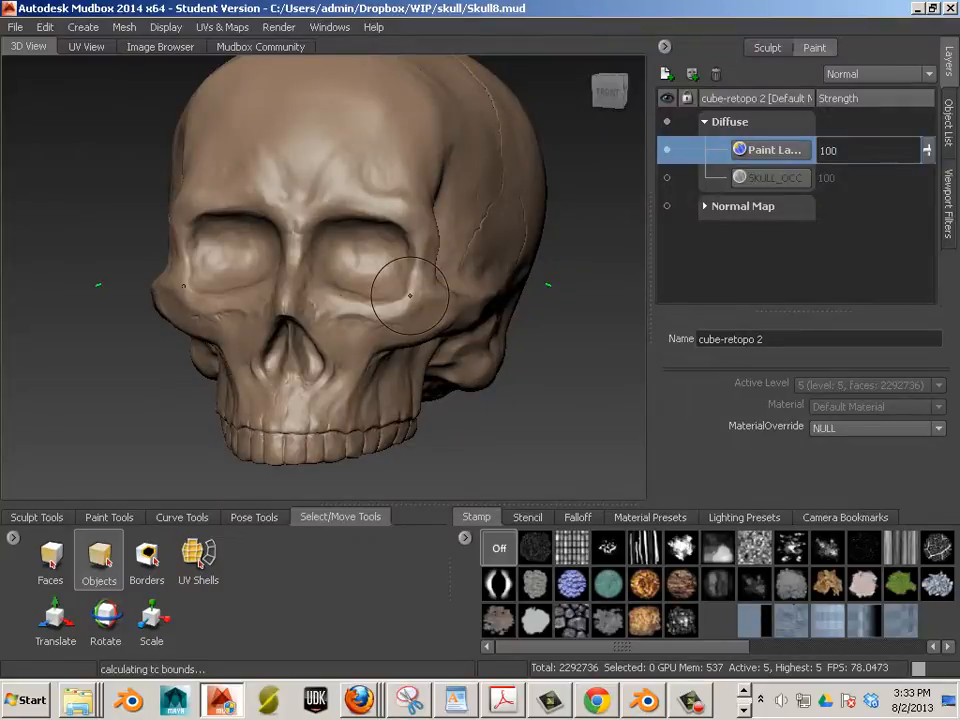
left_click(467, 539)
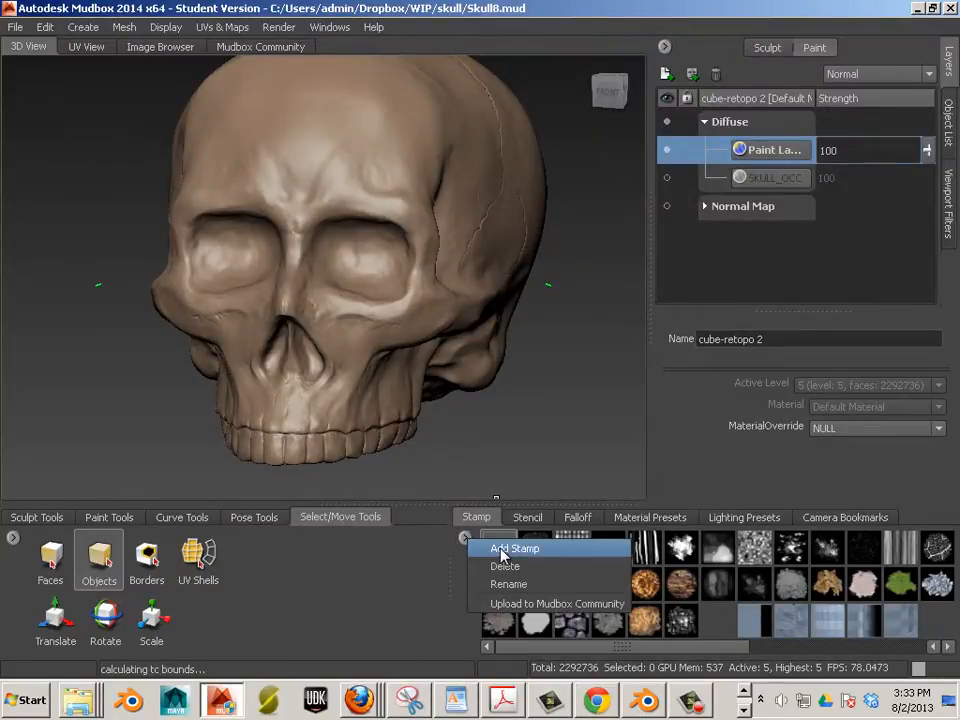
left_click(508, 549)
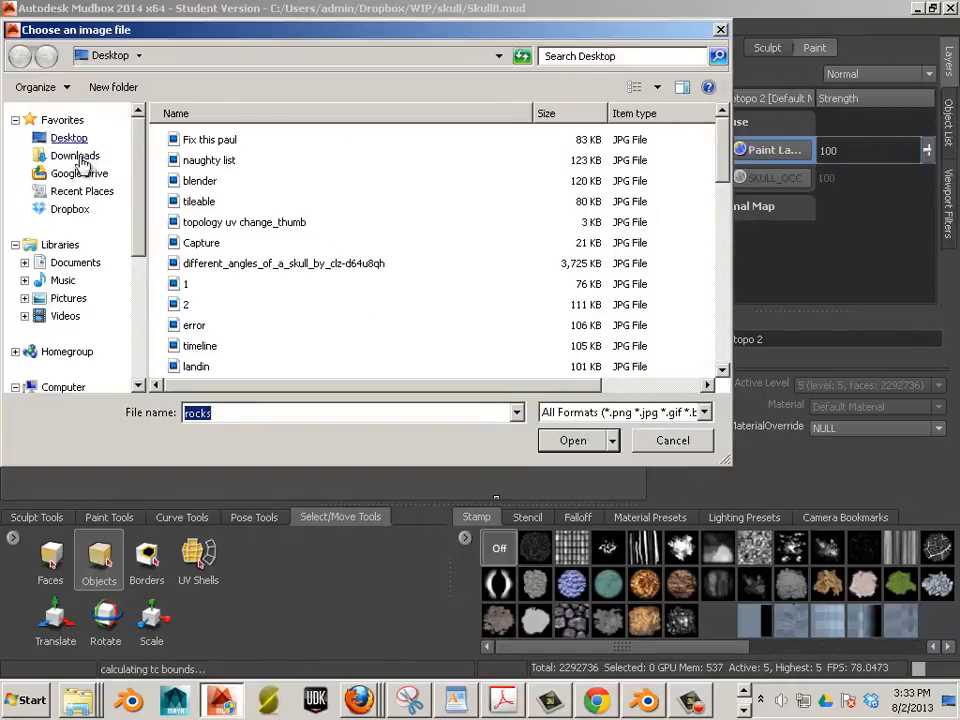
left_click(86, 211)
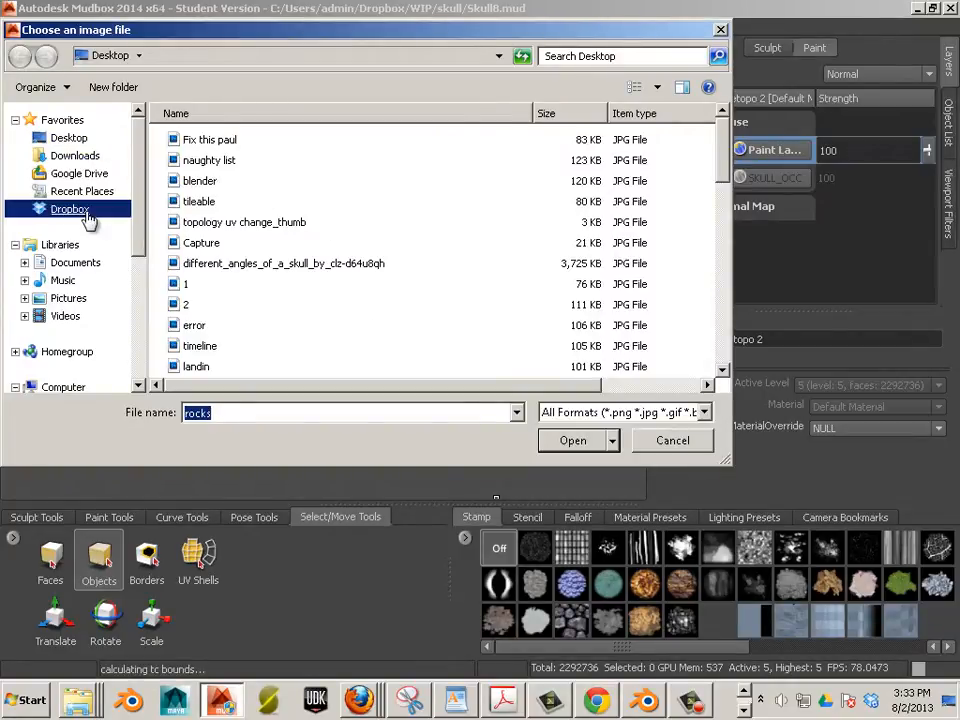
left_click(251, 283)
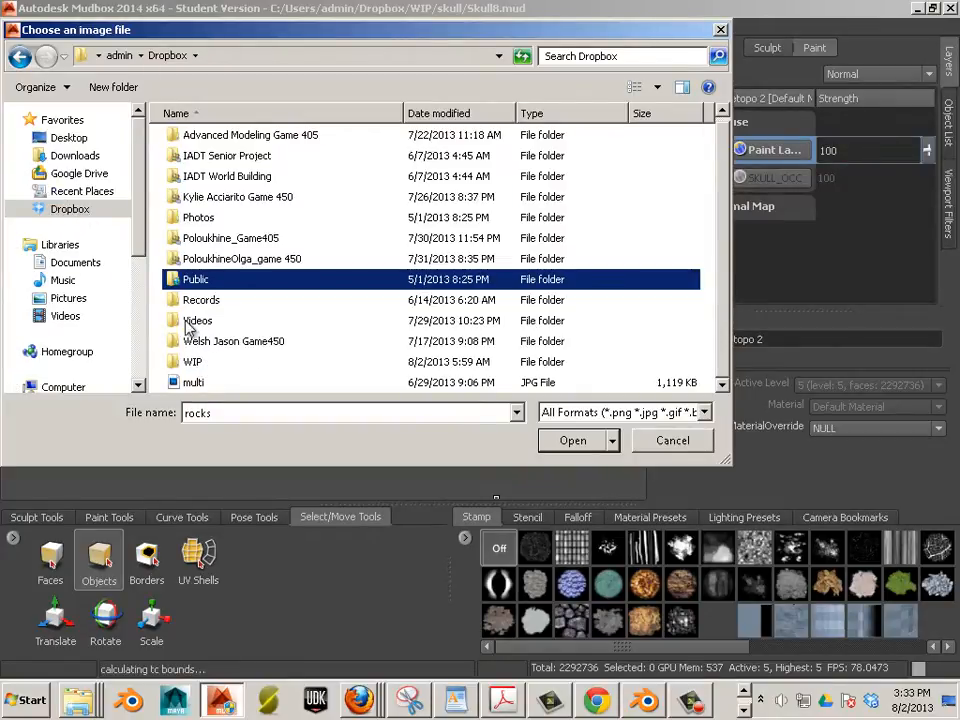
double_click(190, 363)
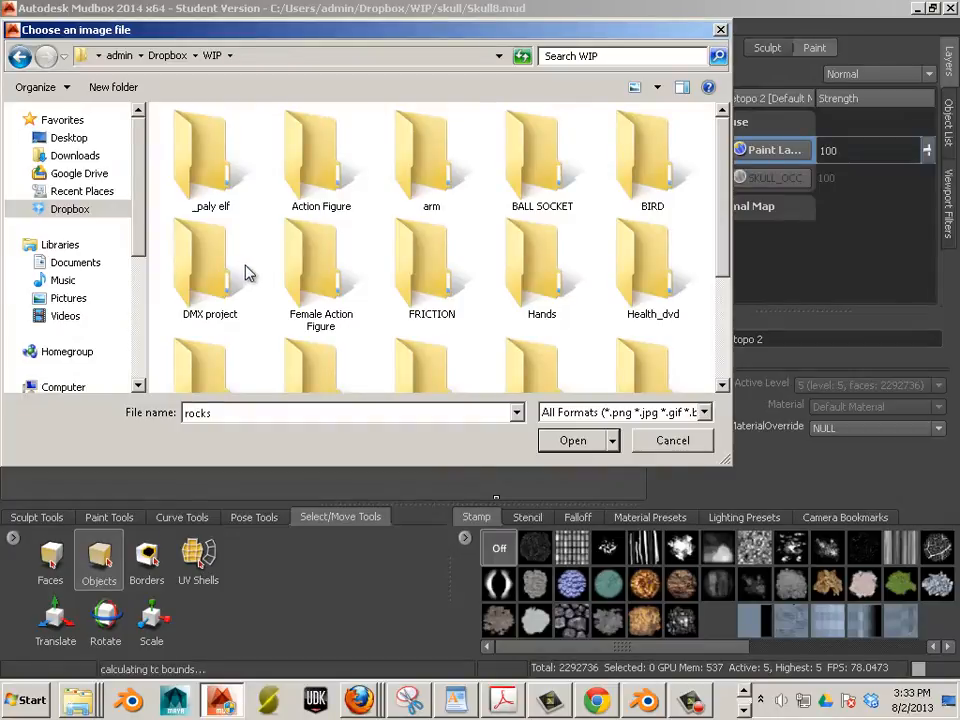
left_click(251, 272)
scroll(280, 295, "down", 1)
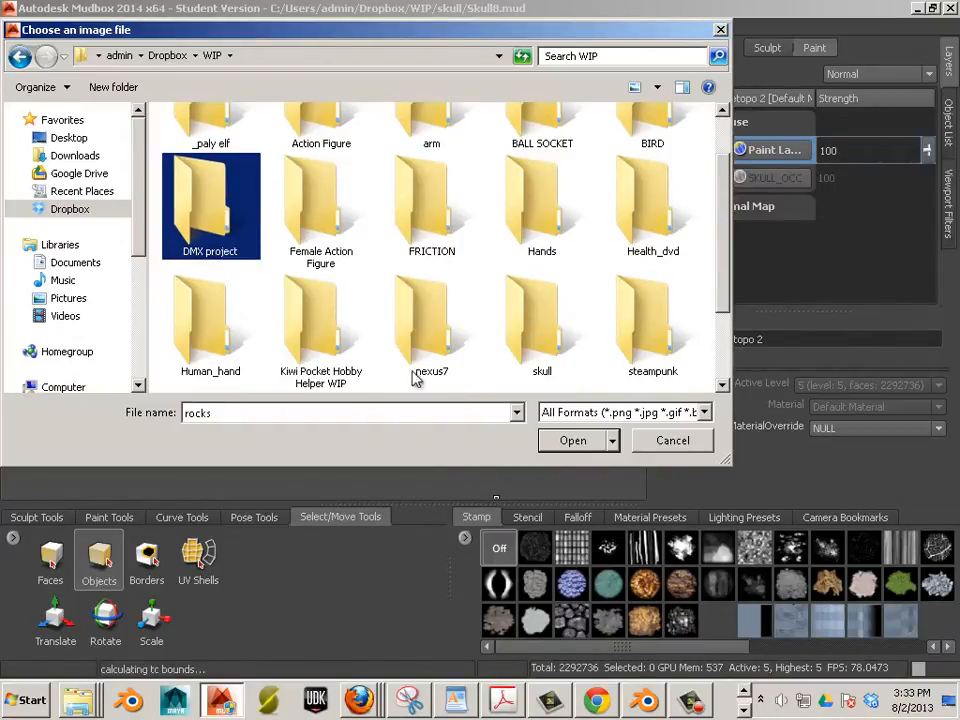
double_click(535, 336)
double_click(437, 165)
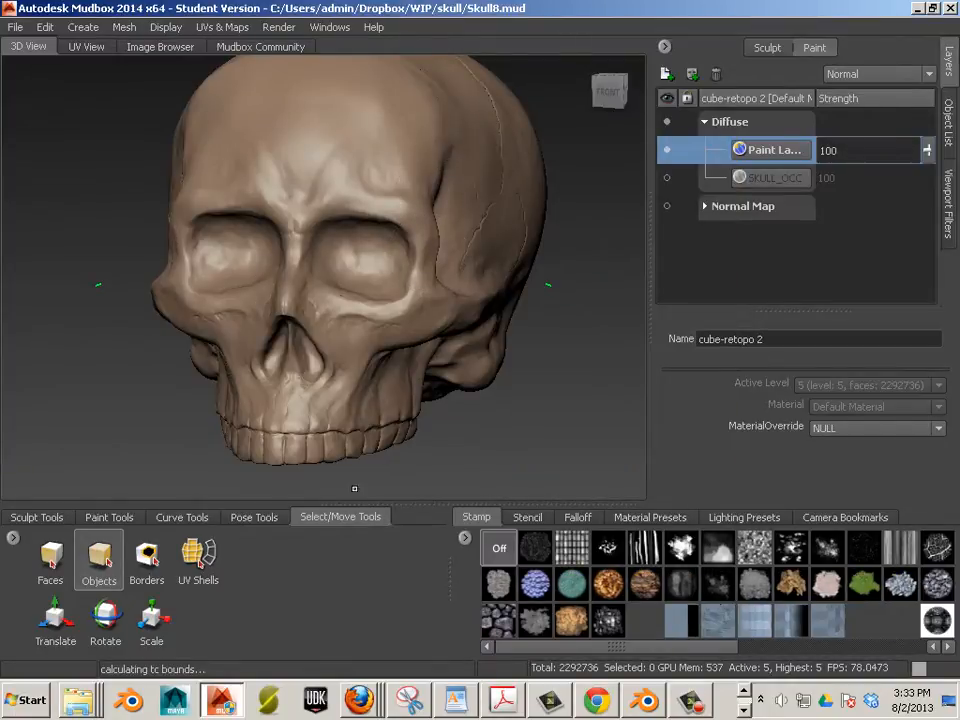
Start adding another stamp and check the skull folder and accepted image formats for the saved steel texture
left_click(465, 540)
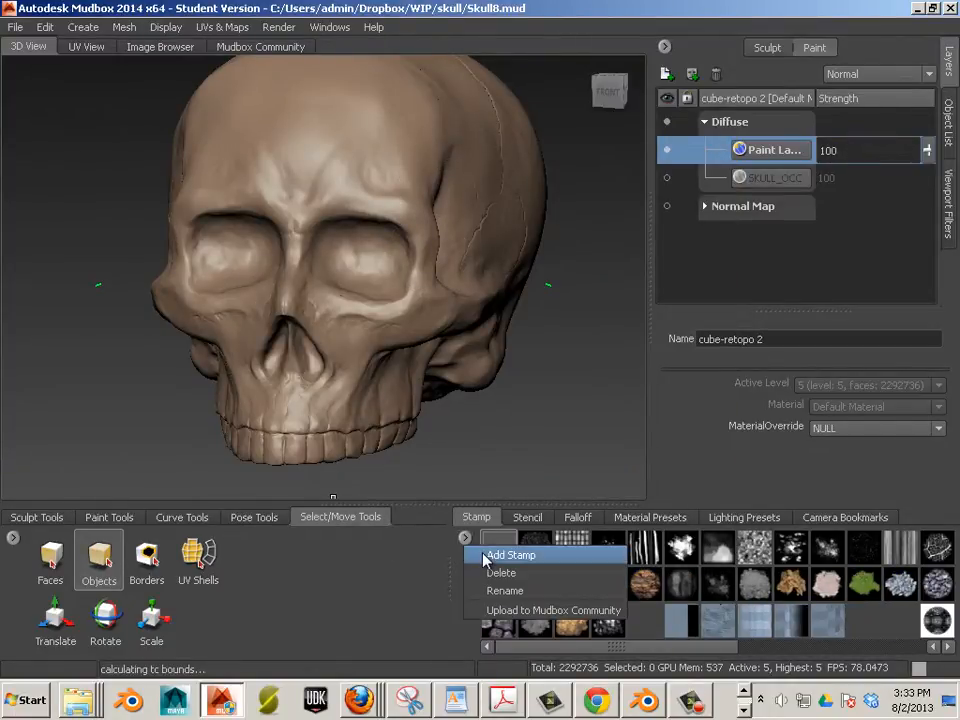
left_click(490, 553)
left_click(297, 258)
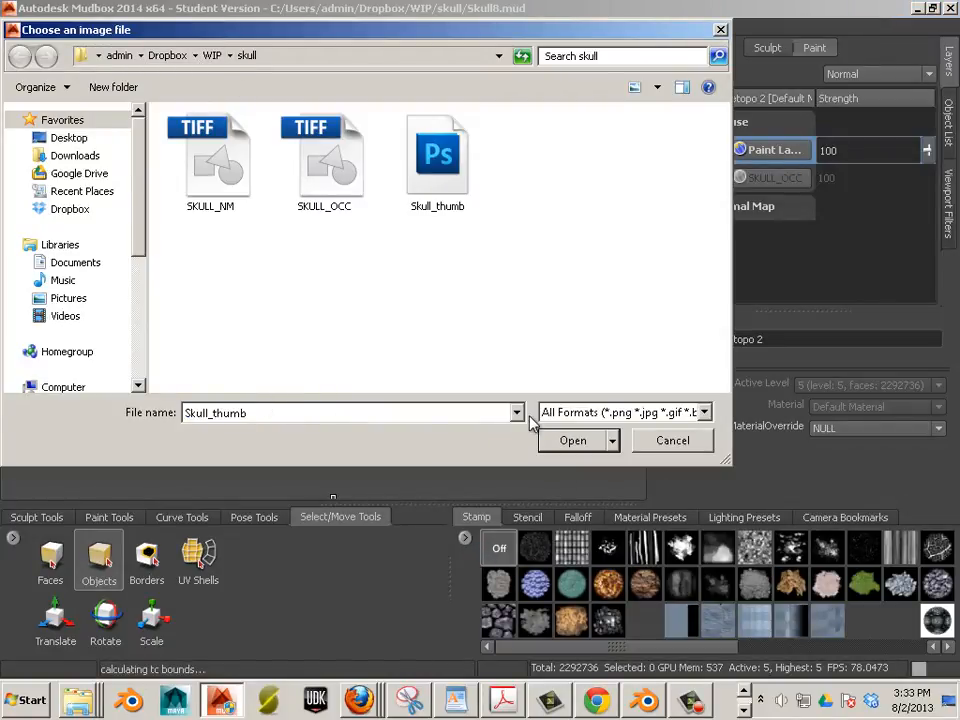
left_click(704, 413)
left_click(704, 415)
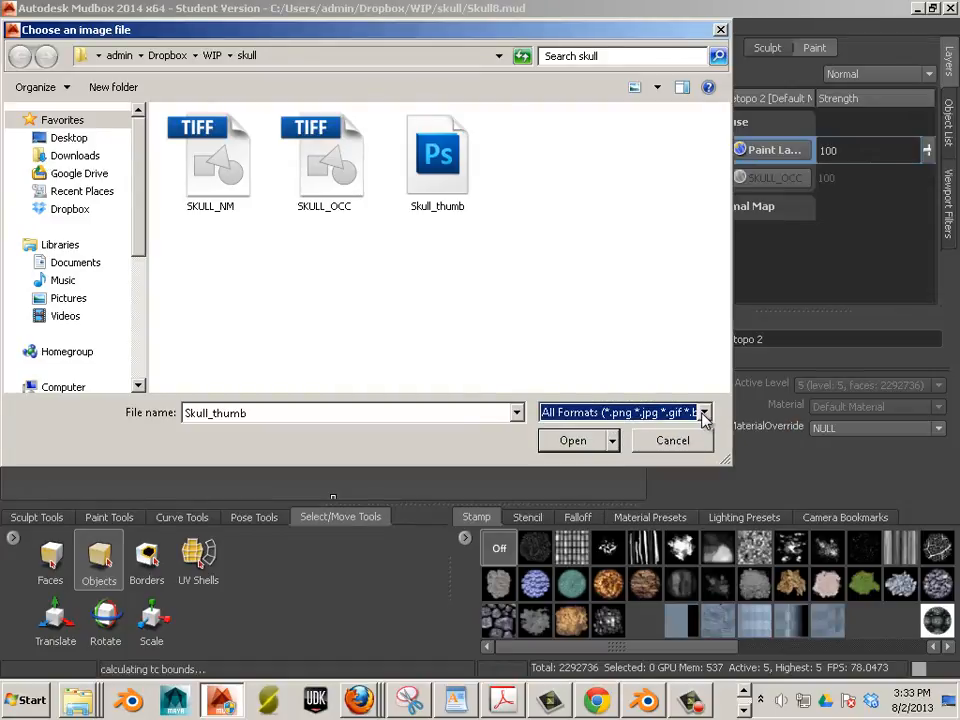
left_click(704, 414)
Switch to Photoshop and save the steel texture in the skull folder as Skull_steel.tif, in TIFF format with layers and no image compression
key("alt+Tab")
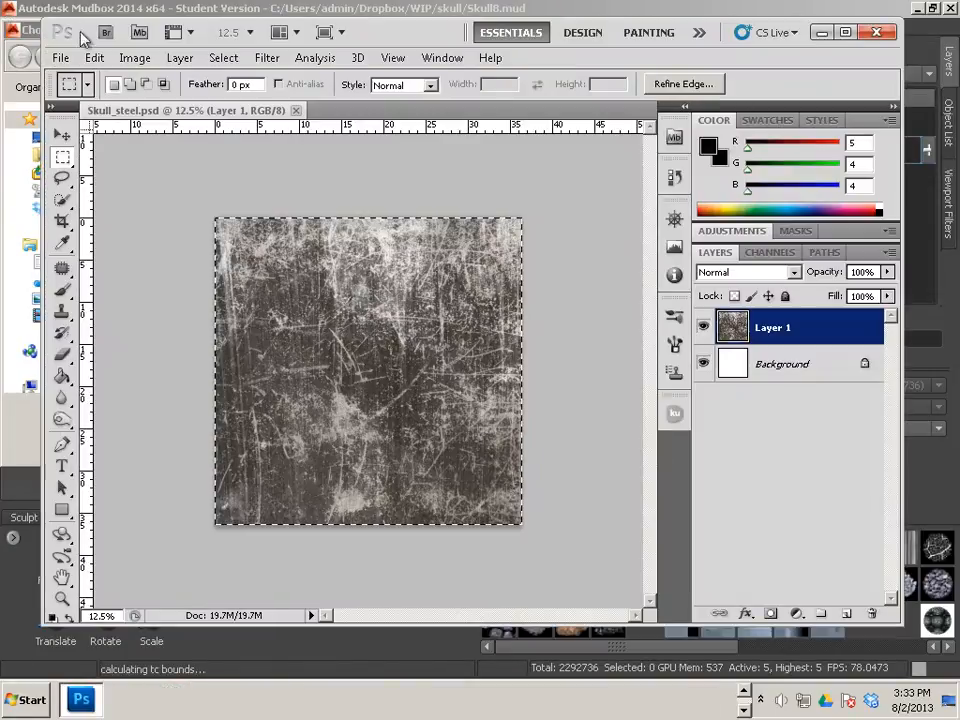
left_click(61, 57)
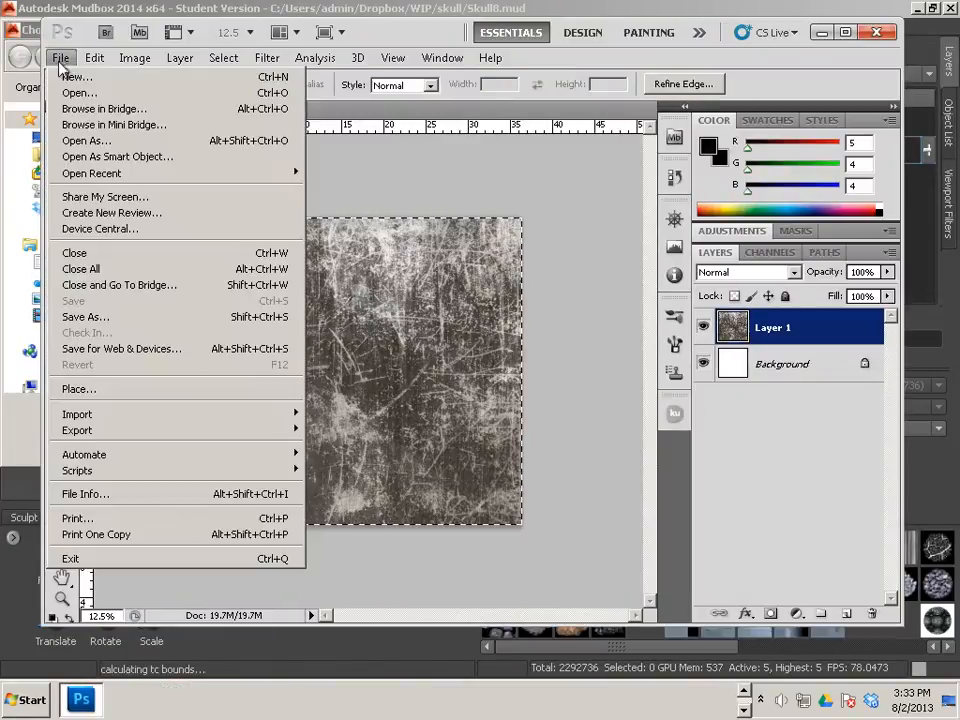
left_click(98, 316)
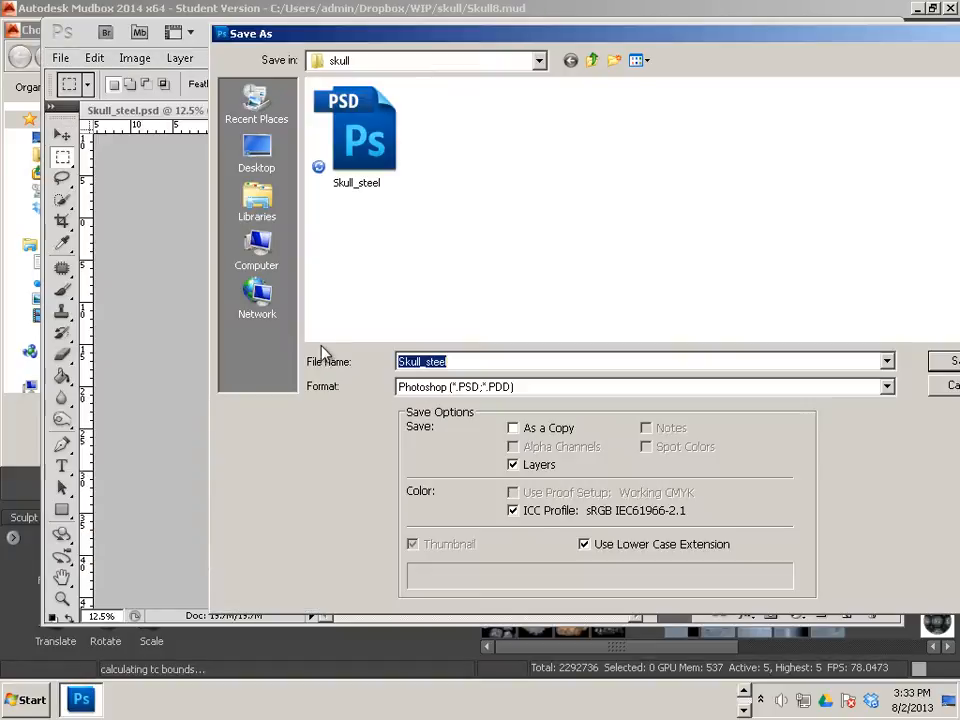
left_click(540, 387)
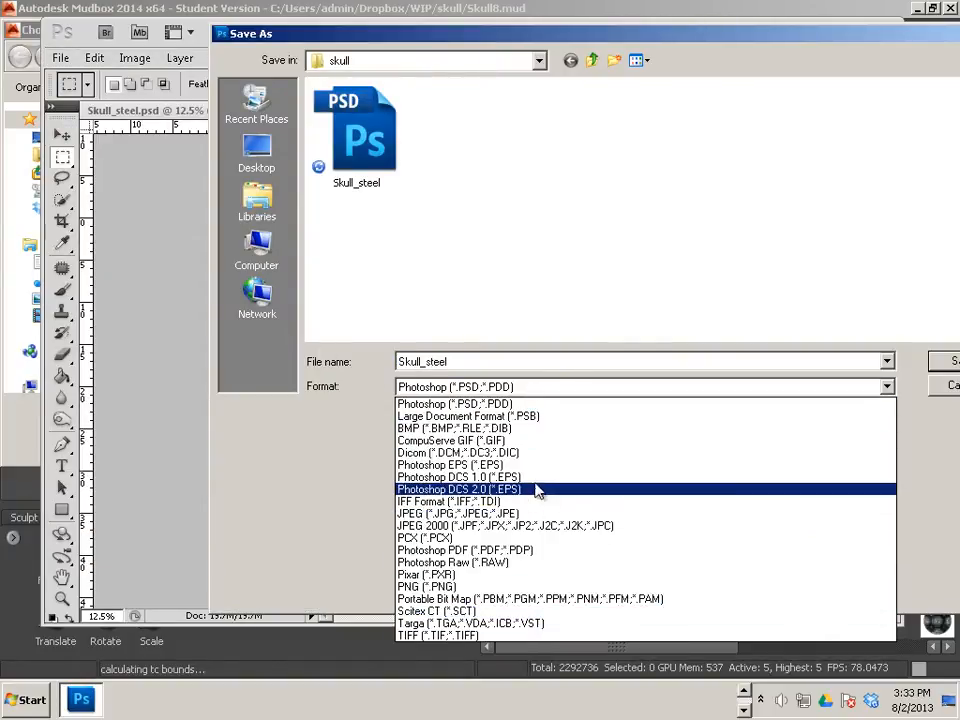
left_click(510, 635)
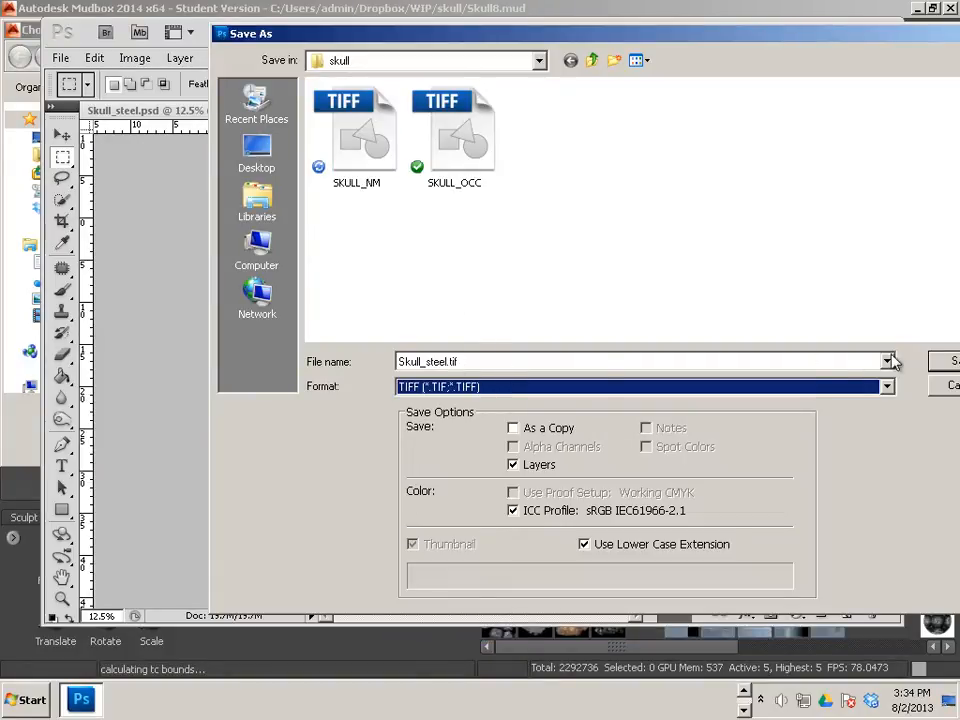
left_click(945, 361)
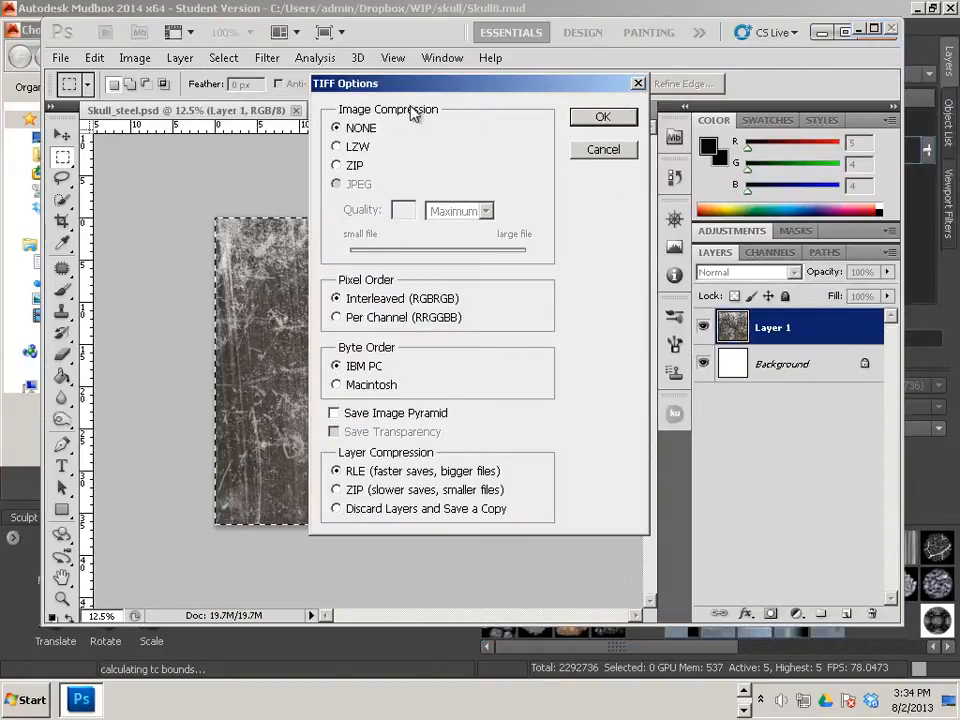
left_click(601, 118)
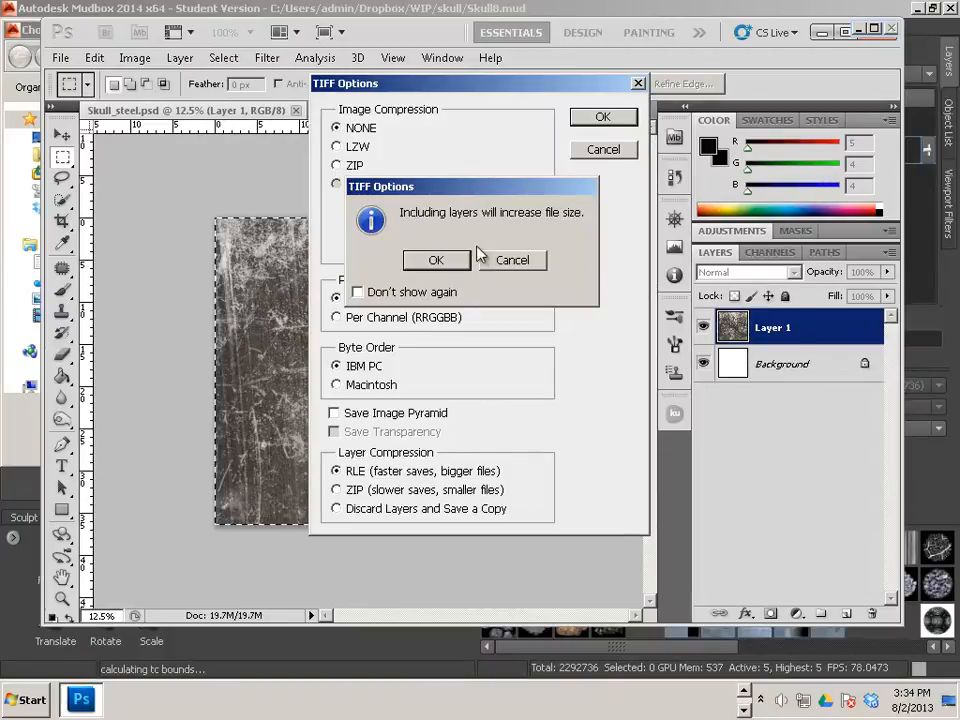
left_click(436, 259)
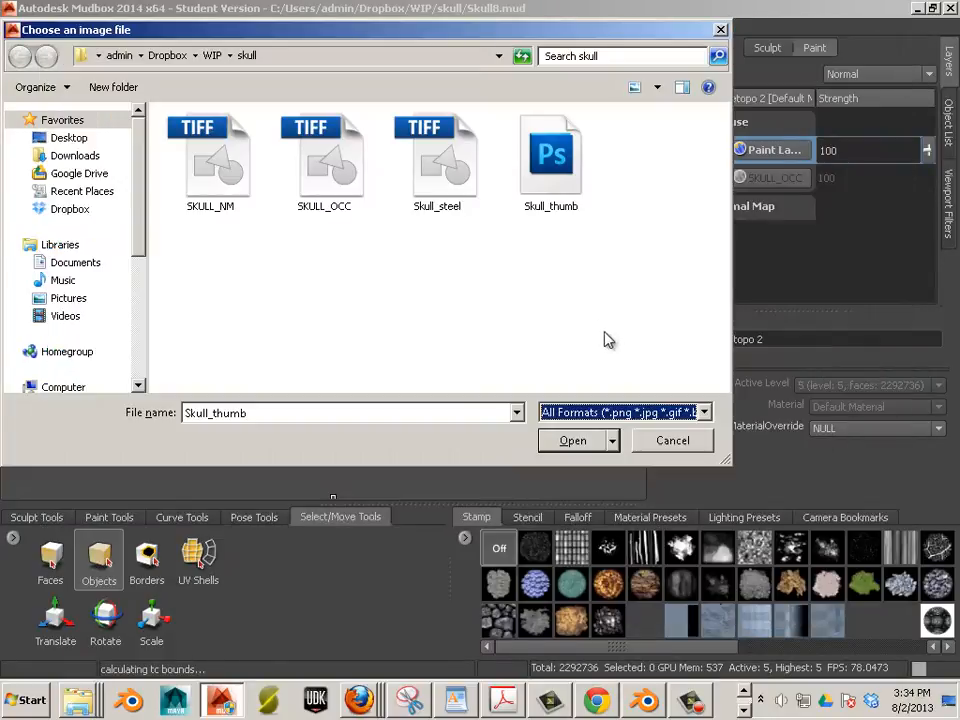
Return to Mudbox, add the Skull_steel TIFF as a new stamp, and select it in the stamp collection
double_click(437, 155)
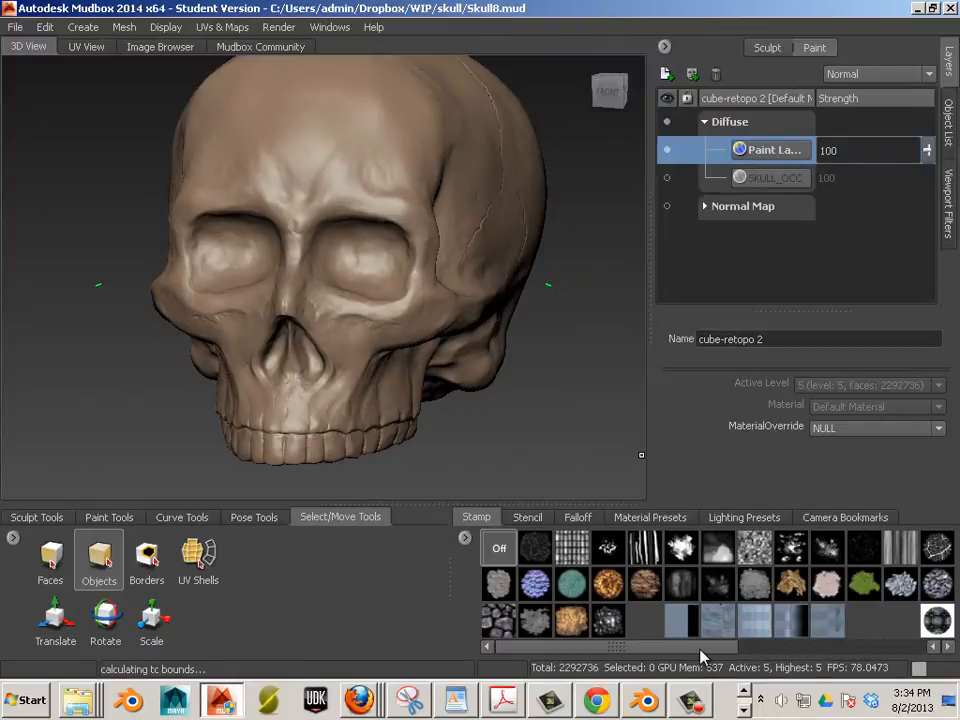
left_click_drag(700, 649, 872, 649)
left_click(903, 622)
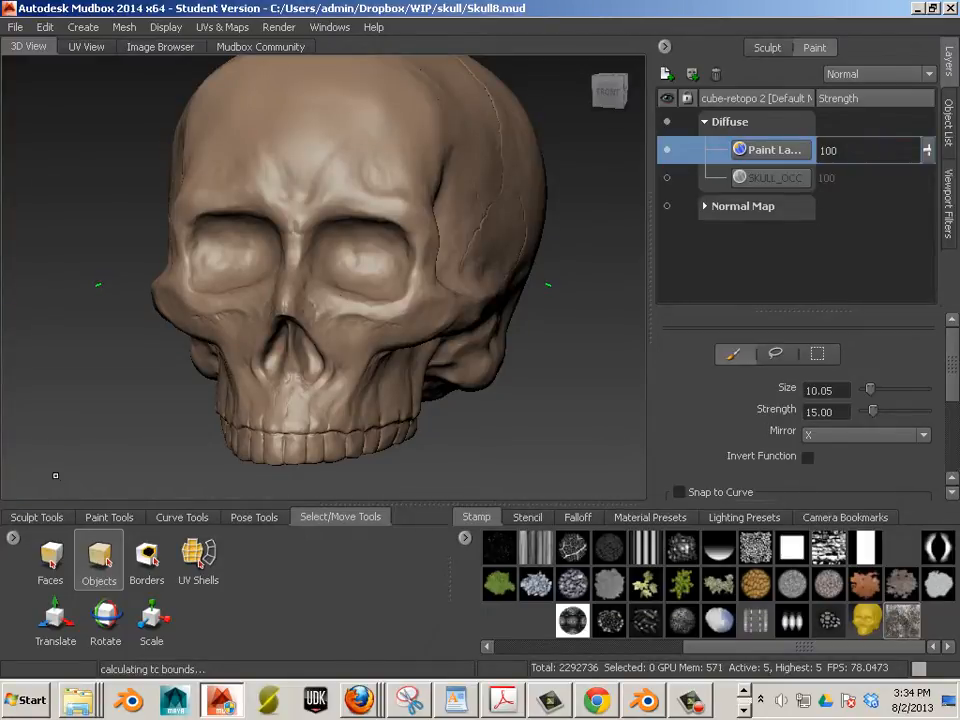
Choose the Paint Brush tool and enable its stamp image
left_click(103, 518)
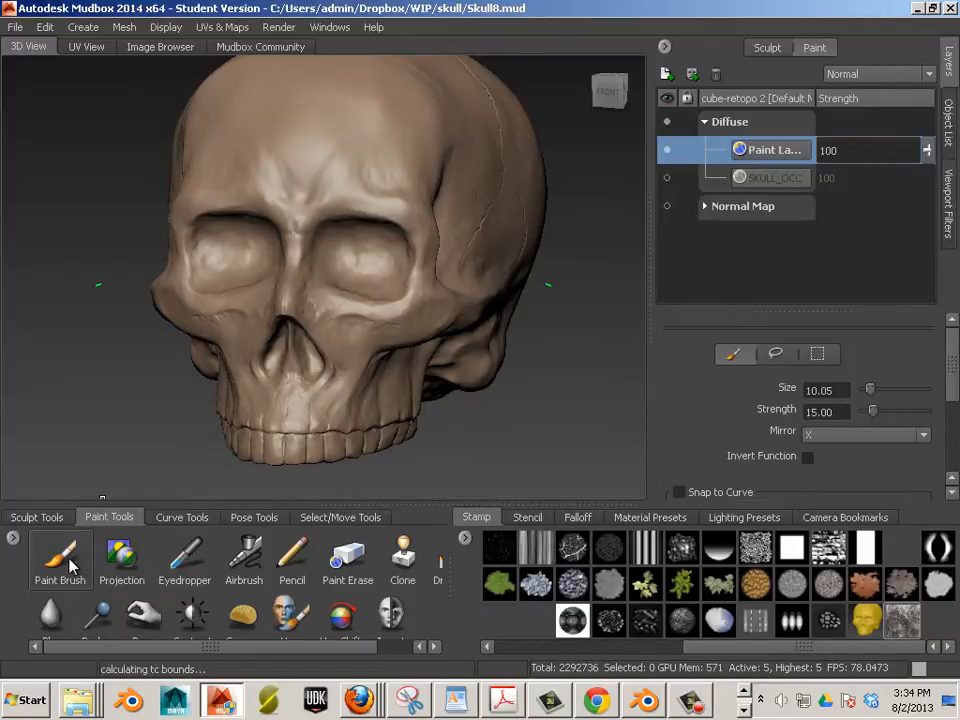
left_click(70, 566)
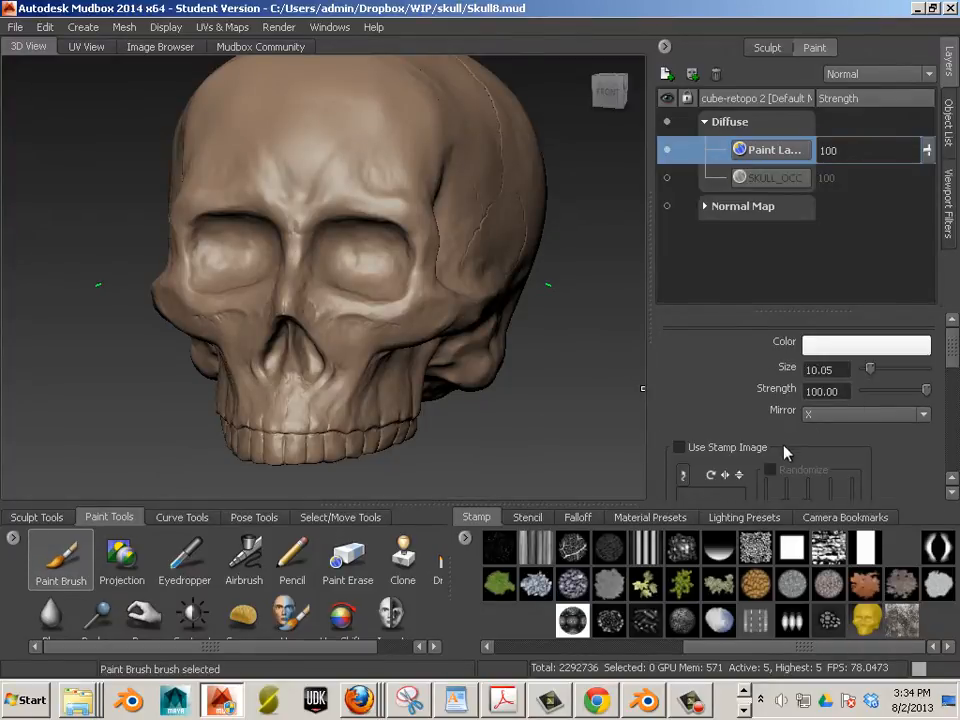
scroll(955, 355, "down", 3)
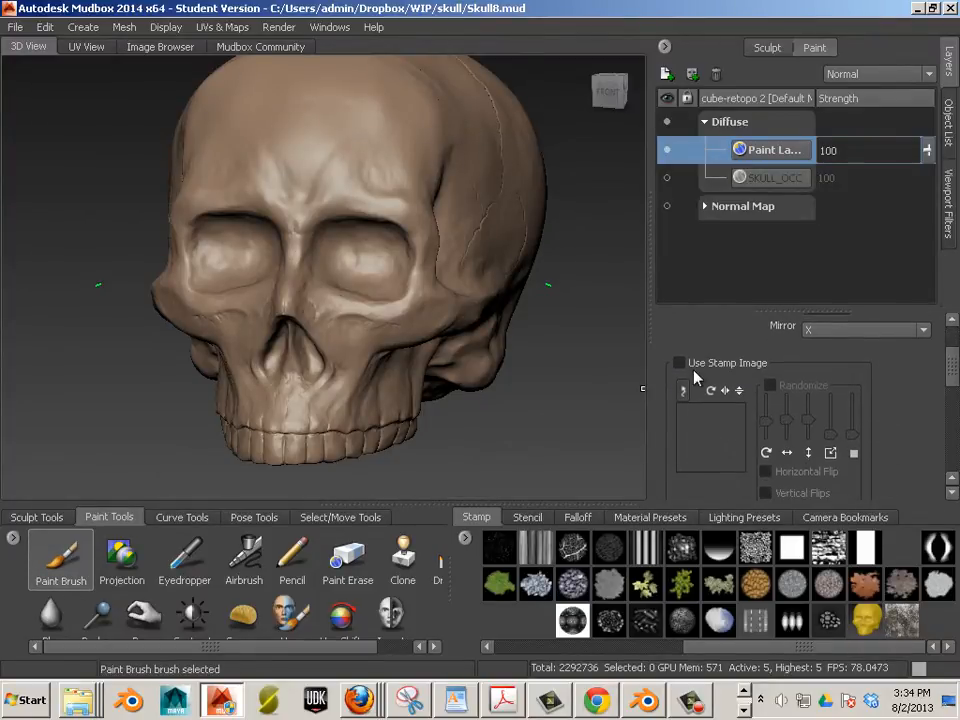
left_click(680, 364)
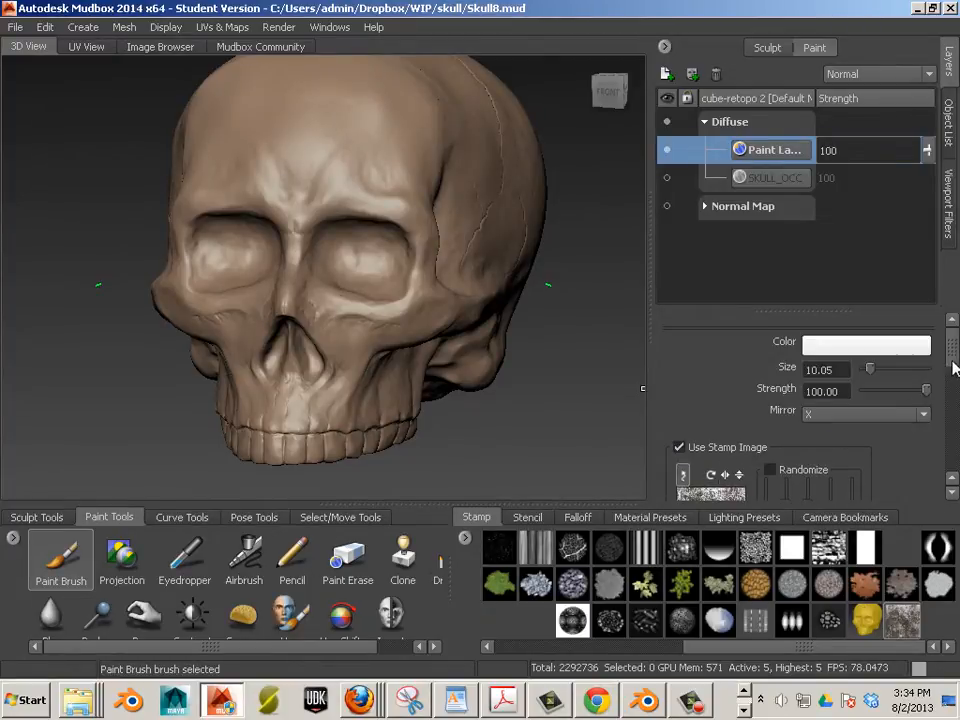
Enable stamp randomization with rotation at maximum and the horizontal and vertical variation at minimum, and review the remaining brush settings
scroll(840, 388, "down", 3)
left_click(770, 378)
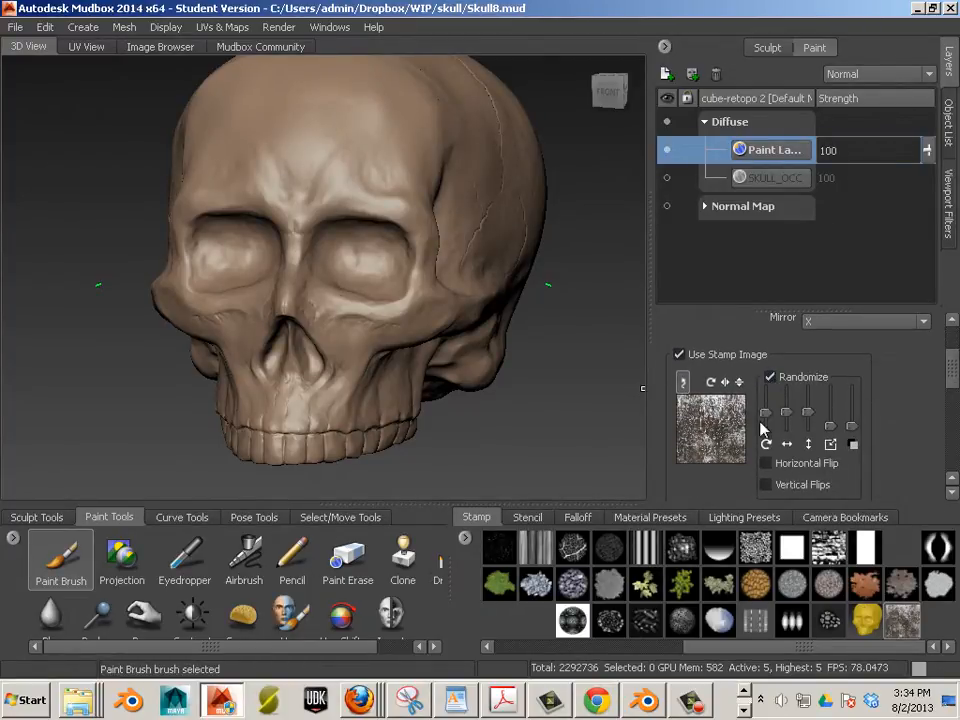
left_click_drag(786, 409, 787, 426)
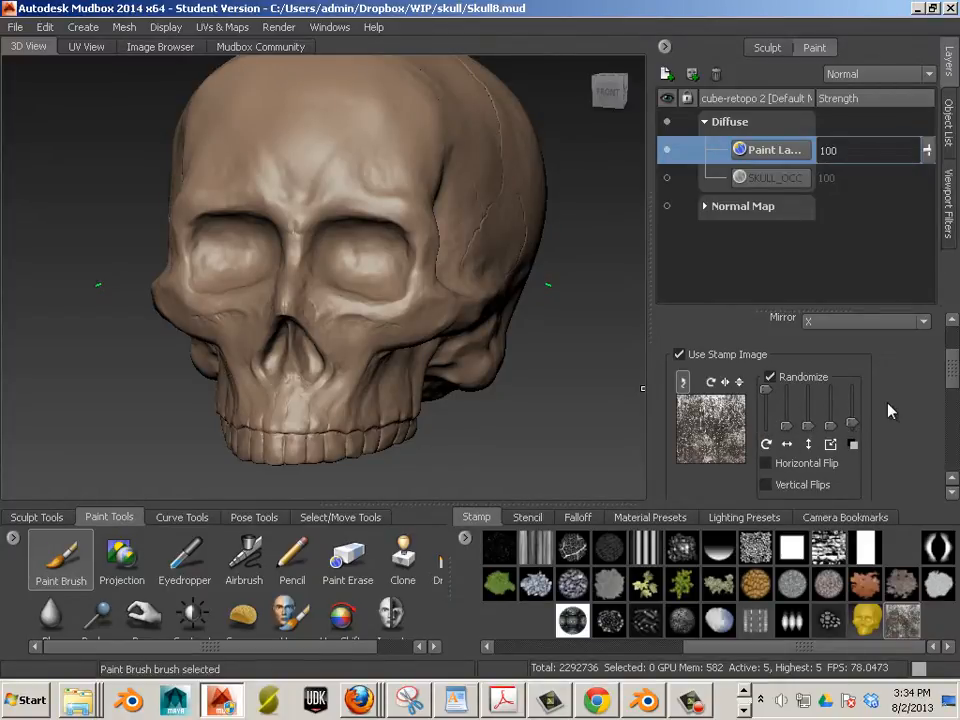
scroll(954, 385, "down", 5)
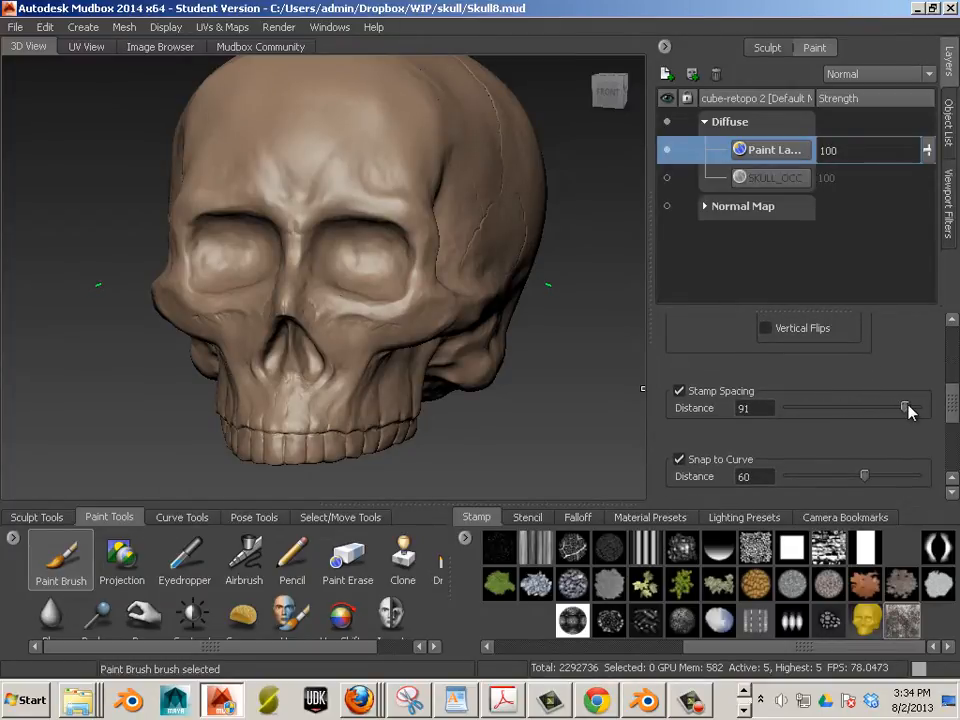
scroll(954, 405, "down", 5)
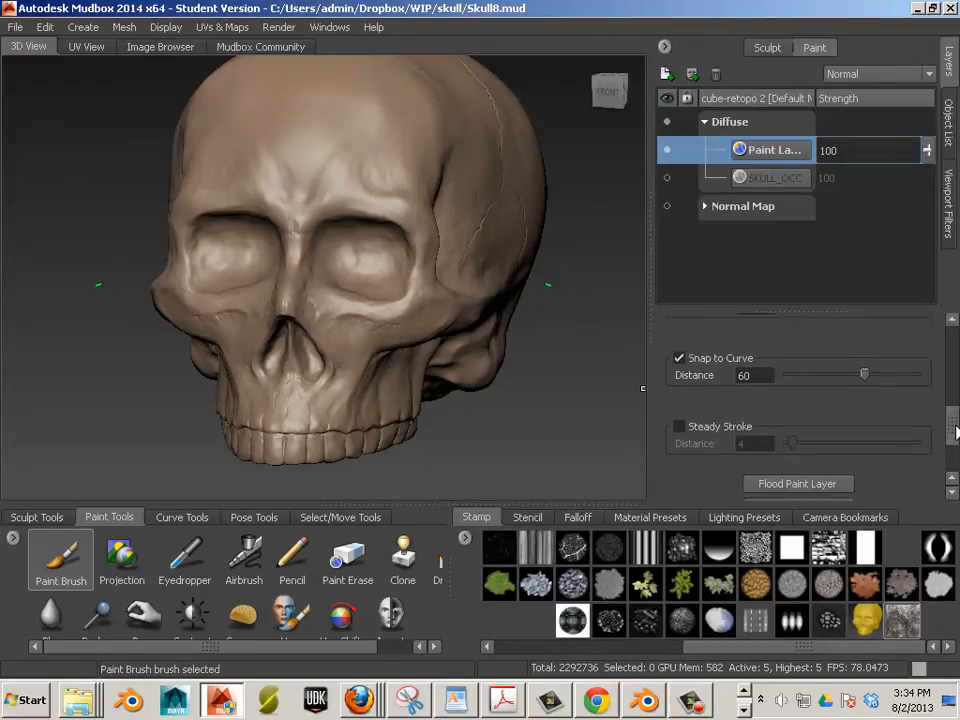
Show the falloff presets and paint the steel texture over the skull's cheekbones, nose area, upper jaw and teeth
left_click(576, 518)
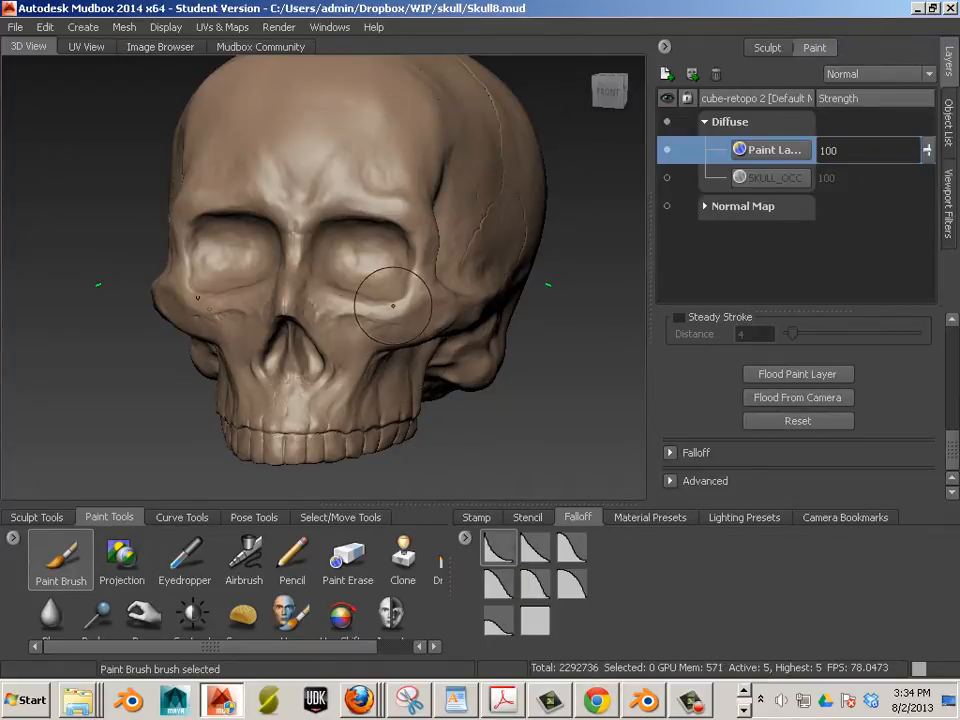
left_click_drag(393, 305, 364, 317)
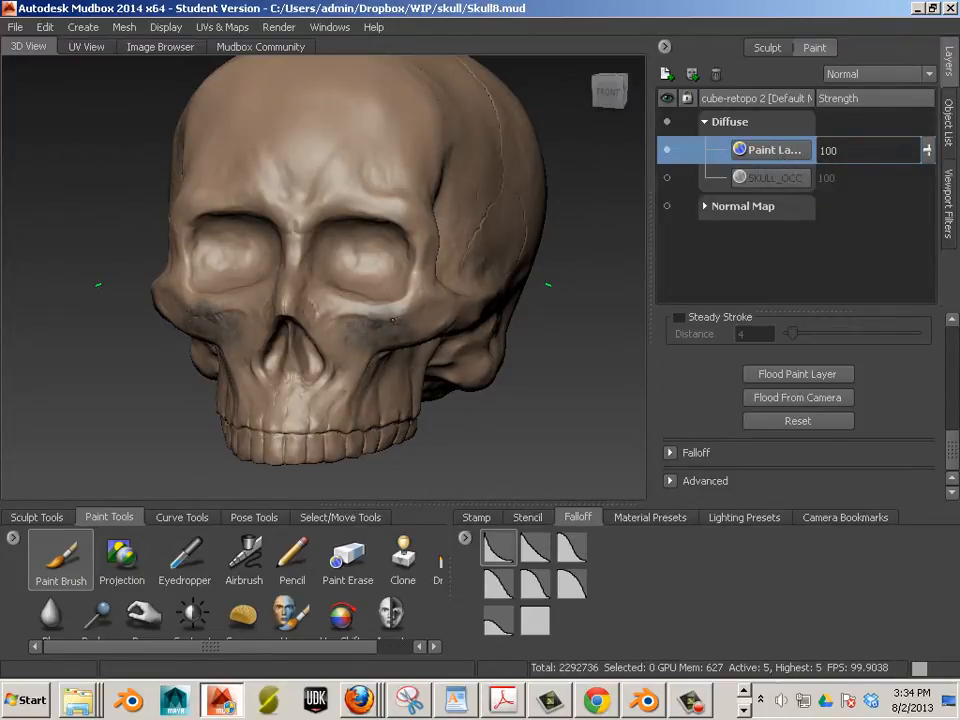
mouse_move(420, 322)
left_mouse_down()
mouse_move(329, 327)
mouse_move(344, 391)
mouse_move(290, 296)
left_mouse_up()
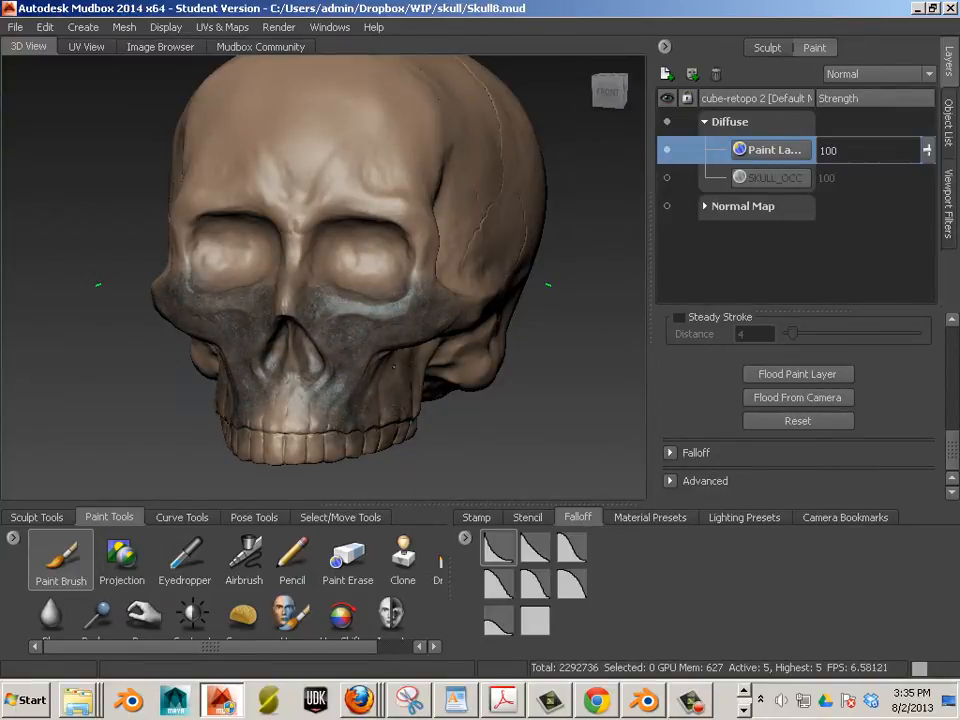
mouse_move(329, 347)
left_mouse_down()
mouse_move(215, 303)
mouse_move(225, 340)
mouse_move(215, 342)
left_mouse_up()
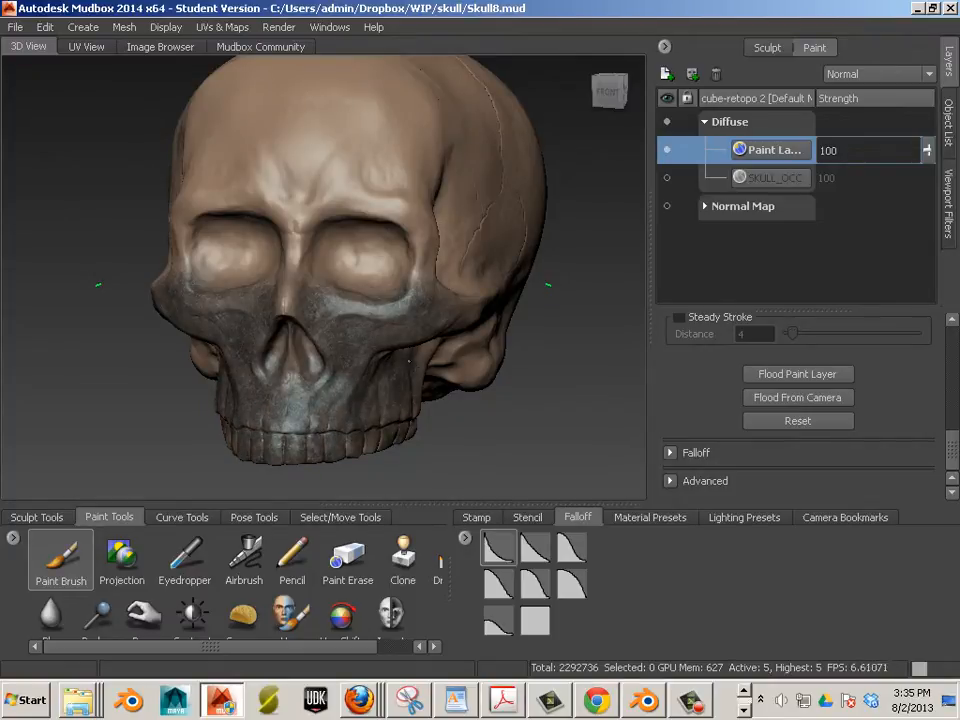
Paint the steel texture over the nose bridge, eye sockets and brow ridge
mouse_move(210, 310)
left_mouse_down("alt")
mouse_move(300, 340)
mouse_move(405, 310)
left_mouse_up("alt")
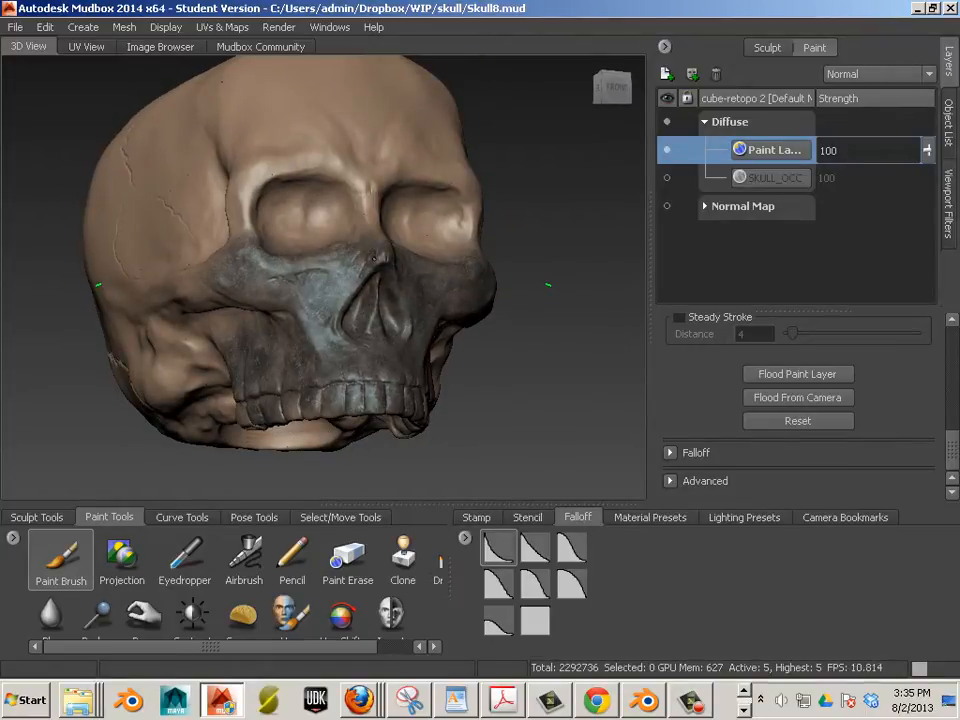
mouse_move(270, 188)
left_mouse_down()
mouse_move(265, 160)
mouse_move(305, 160)
mouse_move(212, 190)
mouse_move(340, 172)
mouse_move(180, 165)
mouse_move(250, 120)
left_mouse_up()
mouse_move(250, 120)
left_mouse_down("alt")
mouse_move(316, 234)
mouse_move(220, 205)
mouse_move(372, 246)
mouse_move(290, 260)
left_mouse_up("alt")
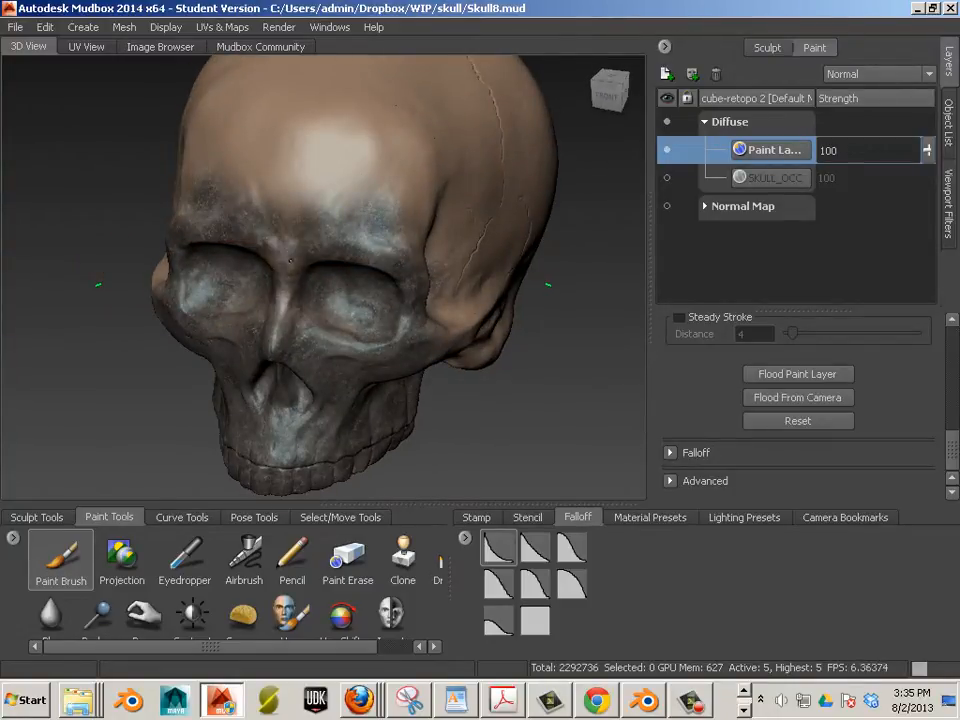
left_click_drag(308, 304, 358, 353)
Paint the steel texture onto the side of the cheekbone, inside the palate and across the front of the skull's underside
left_click_drag(420, 300, 300, 300, "alt")
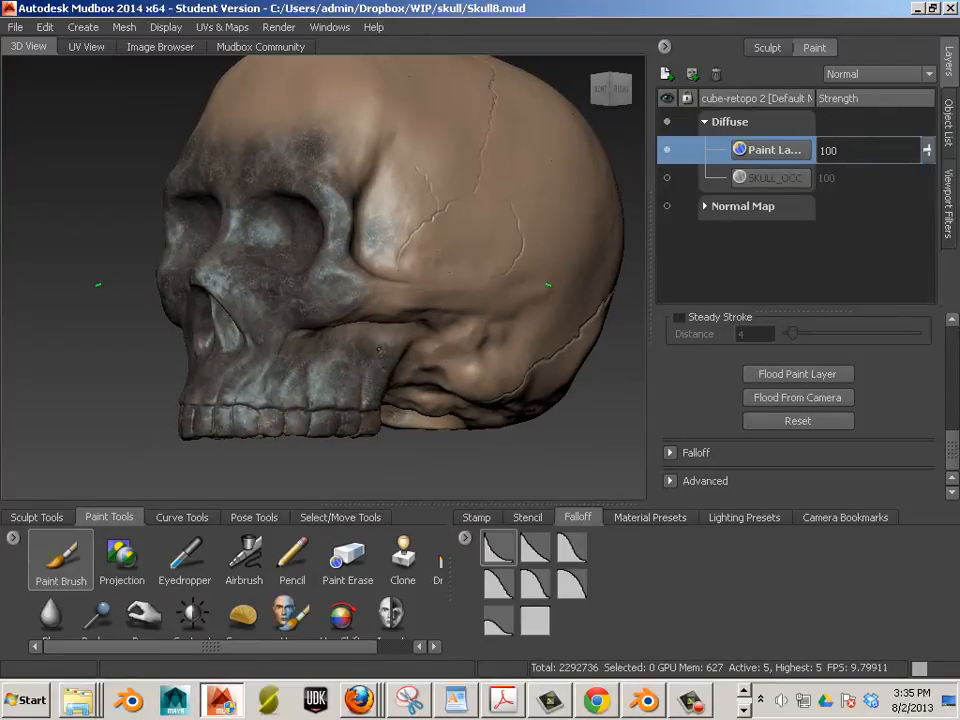
mouse_move(377, 362)
left_mouse_down("alt")
mouse_move(369, 206)
mouse_move(447, 293)
mouse_move(422, 277)
left_mouse_up("alt")
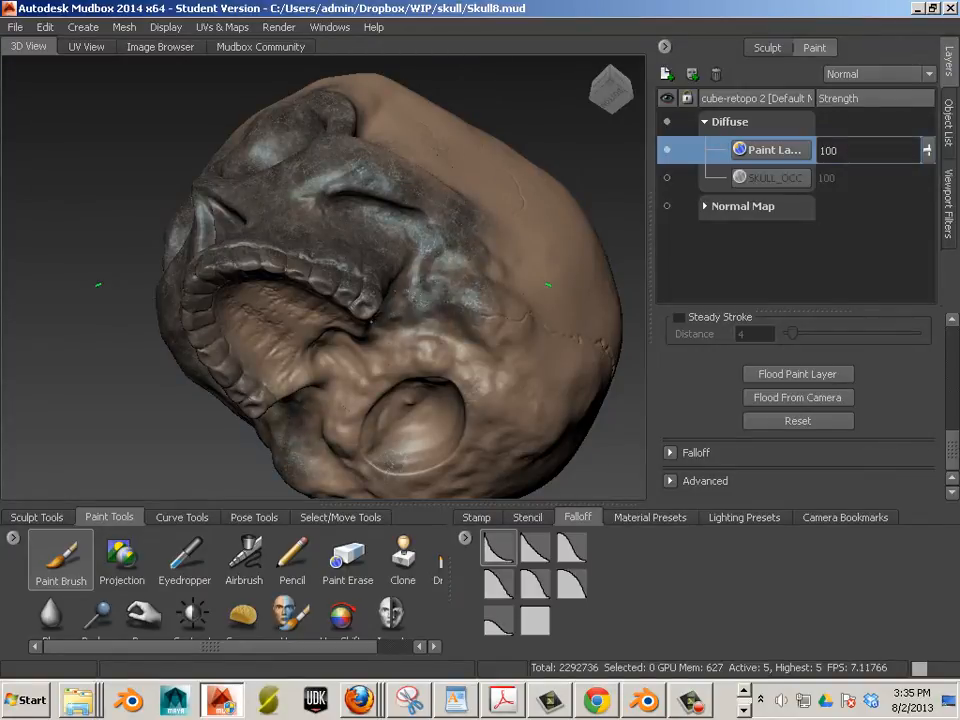
mouse_move(255, 285)
left_mouse_down()
mouse_move(195, 292)
mouse_move(212, 243)
mouse_move(192, 232)
left_mouse_up()
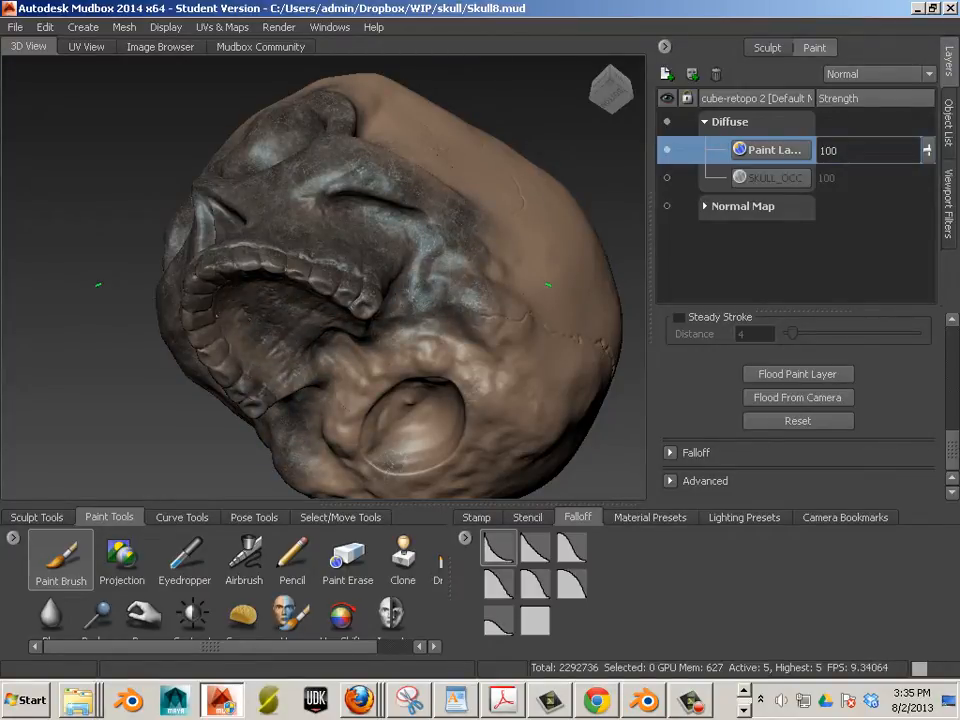
mouse_move(240, 278)
left_mouse_down()
mouse_move(270, 276)
mouse_move(276, 290)
mouse_move(318, 255)
mouse_move(342, 268)
mouse_move(380, 262)
mouse_move(318, 264)
mouse_move(516, 303)
left_mouse_up()
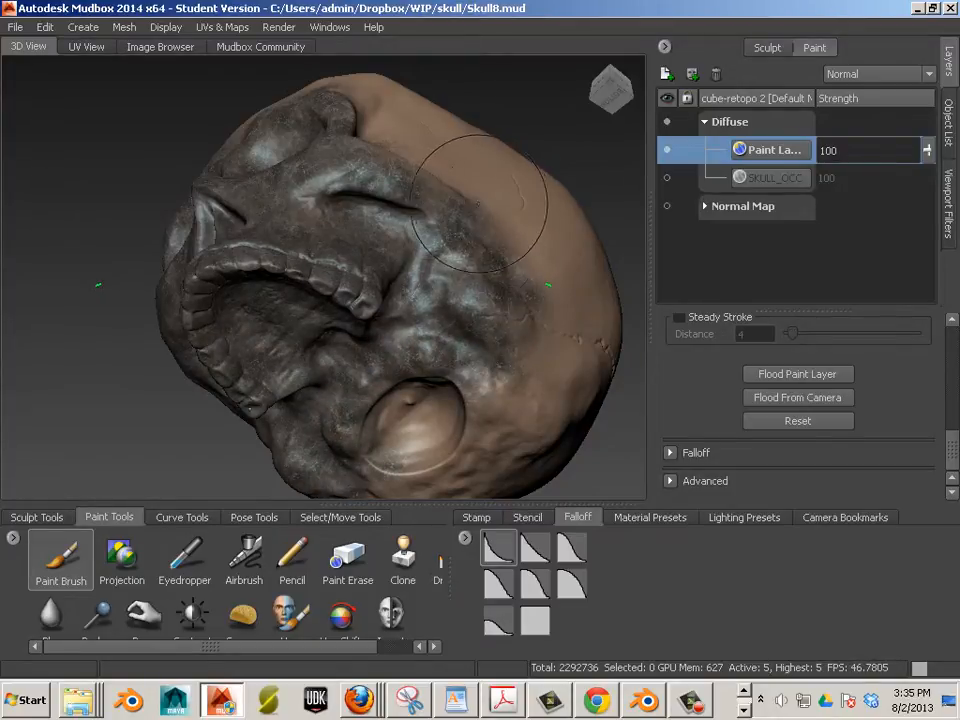
Extend the steel texture over the forehead, temples and front half of the skull's sides
left_click_drag(480, 203, 420, 288, "alt")
mouse_move(378, 318)
left_mouse_down()
mouse_move(365, 328)
mouse_move(354, 285)
mouse_move(309, 277)
mouse_move(300, 300)
mouse_move(315, 240)
mouse_move(360, 225)
mouse_move(416, 236)
mouse_move(445, 255)
mouse_move(470, 215)
mouse_move(396, 173)
mouse_move(270, 170)
mouse_move(250, 130)
mouse_move(290, 195)
mouse_move(330, 200)
mouse_move(280, 95)
mouse_move(175, 100)
mouse_move(255, 75)
mouse_move(356, 133)
mouse_move(410, 127)
left_mouse_up()
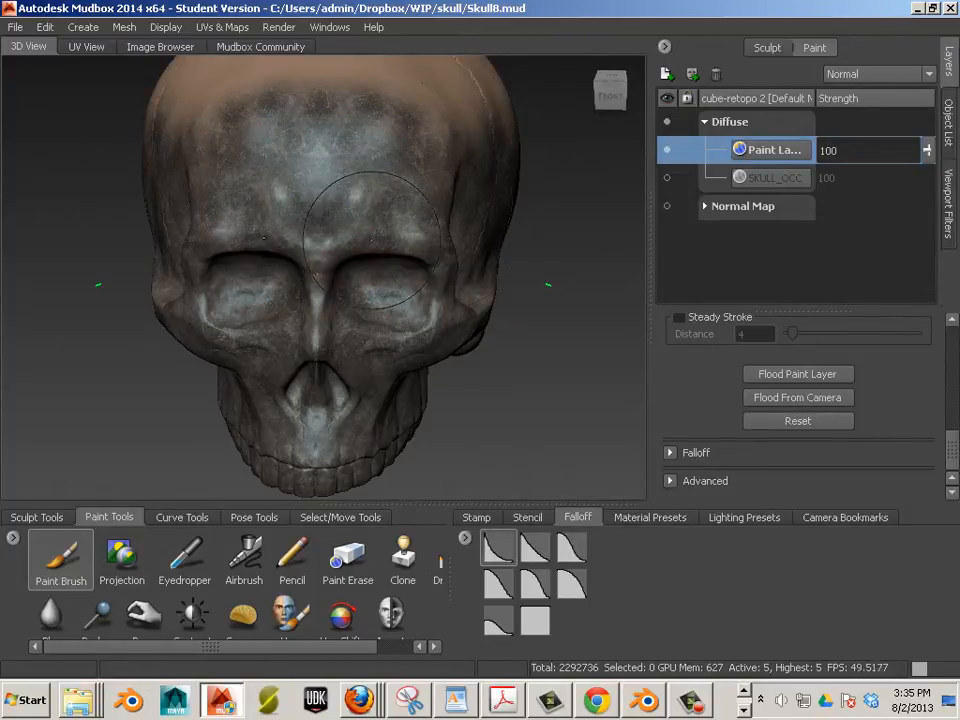
mouse_move(372, 240)
left_mouse_down("alt")
mouse_move(256, 100)
mouse_move(255, 135)
mouse_move(298, 110)
mouse_move(350, 120)
mouse_move(405, 170)
mouse_move(370, 140)
left_mouse_up("alt")
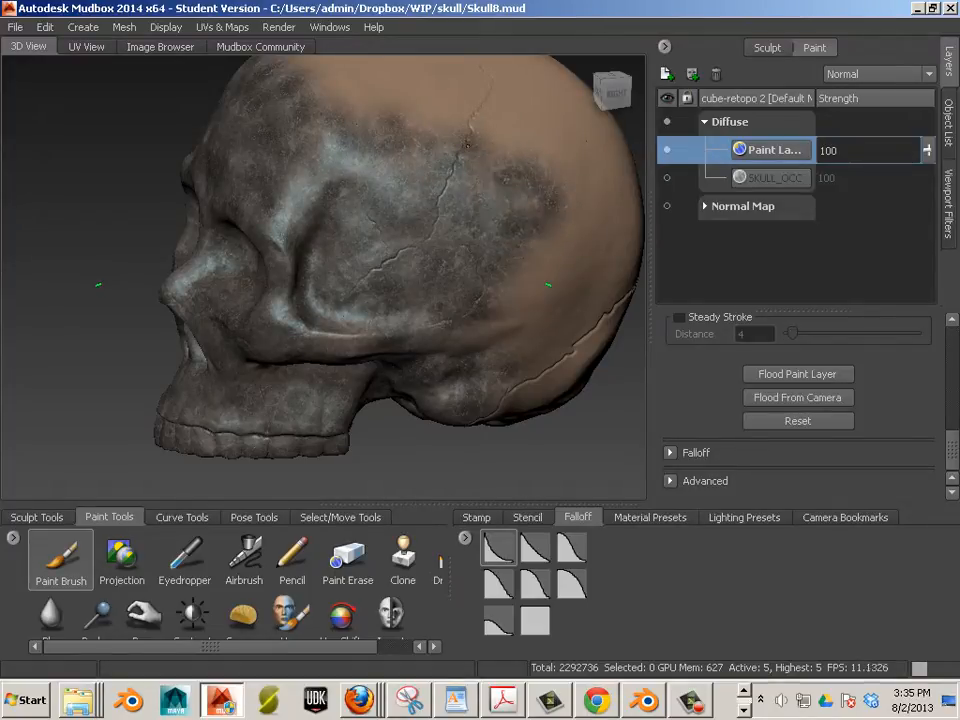
left_click_drag(467, 146, 399, 215)
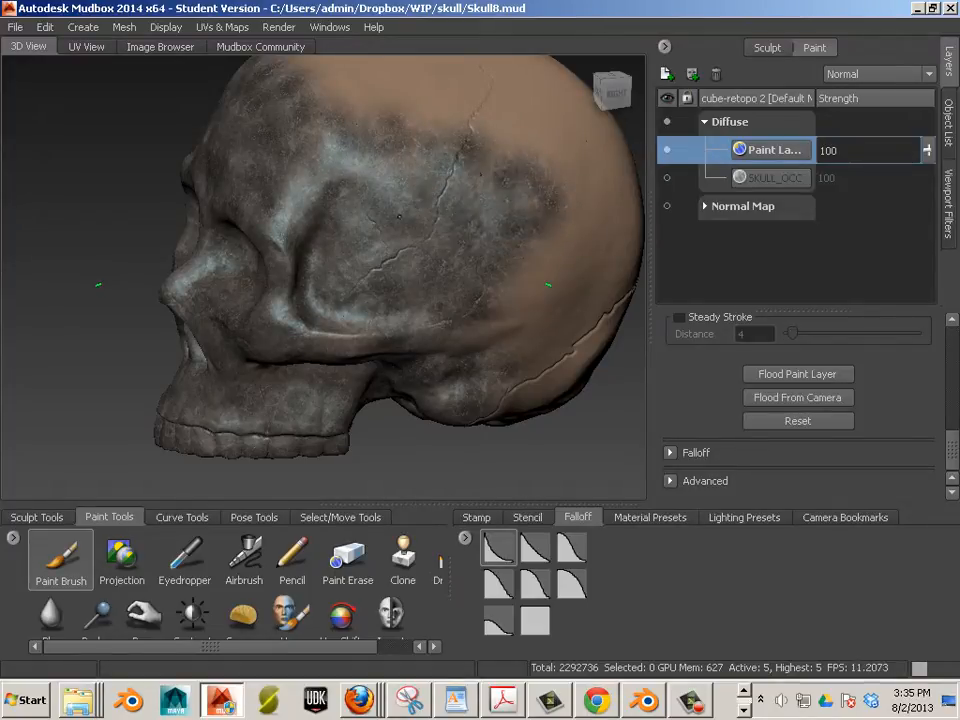
Switch the brush to a fuller, rounded falloff curve and paint steel over the sides, rear and top of the cranium
left_click(538, 588)
mouse_move(525, 285)
left_mouse_down()
mouse_move(545, 275)
mouse_move(560, 322)
mouse_move(510, 375)
mouse_move(500, 368)
left_mouse_up()
left_click_drag(560, 397, 462, 398, "alt")
mouse_move(460, 300)
left_mouse_down()
mouse_move(476, 215)
mouse_move(416, 154)
mouse_move(381, 153)
mouse_move(300, 112)
mouse_move(420, 170)
mouse_move(410, 228)
mouse_move(360, 295)
mouse_move(290, 305)
mouse_move(438, 369)
mouse_move(258, 202)
mouse_move(240, 222)
mouse_move(351, 372)
left_mouse_up()
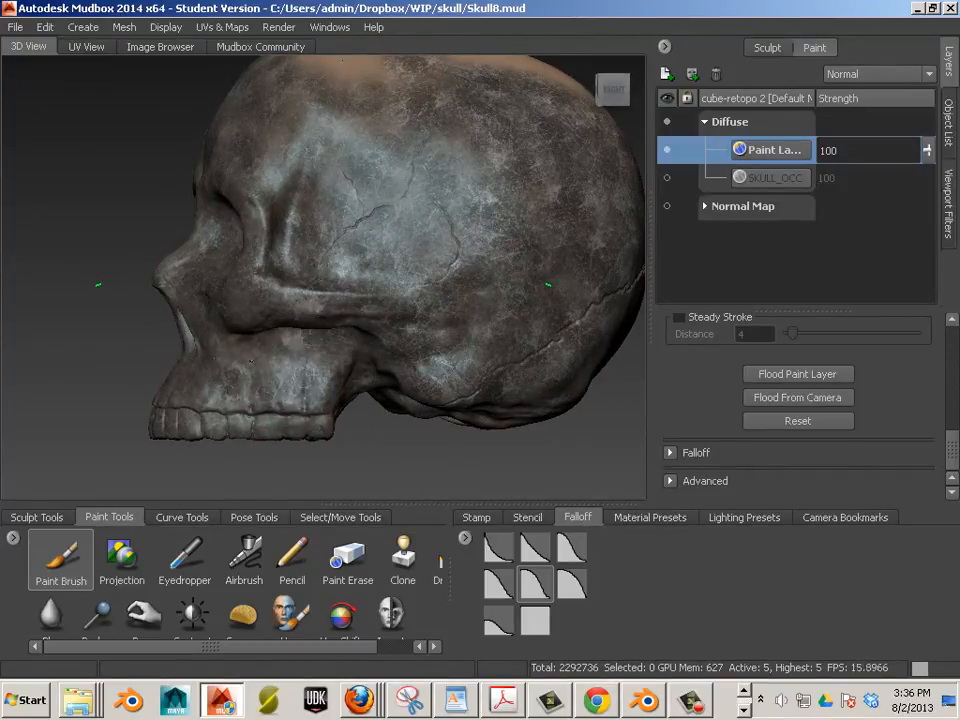
left_click_drag(210, 330, 295, 393, "alt")
mouse_move(368, 209)
left_mouse_down()
mouse_move(315, 65)
mouse_move(491, 197)
mouse_move(440, 118)
mouse_move(414, 169)
mouse_move(370, 194)
mouse_move(342, 357)
mouse_move(335, 310)
mouse_move(515, 220)
mouse_move(555, 175)
left_mouse_up()
Paint steel over the remaining bare areas at the base and back of the skull and touch up the face
mouse_move(275, 410)
left_mouse_down("alt")
mouse_move(188, 271)
mouse_move(130, 205)
left_mouse_up("alt")
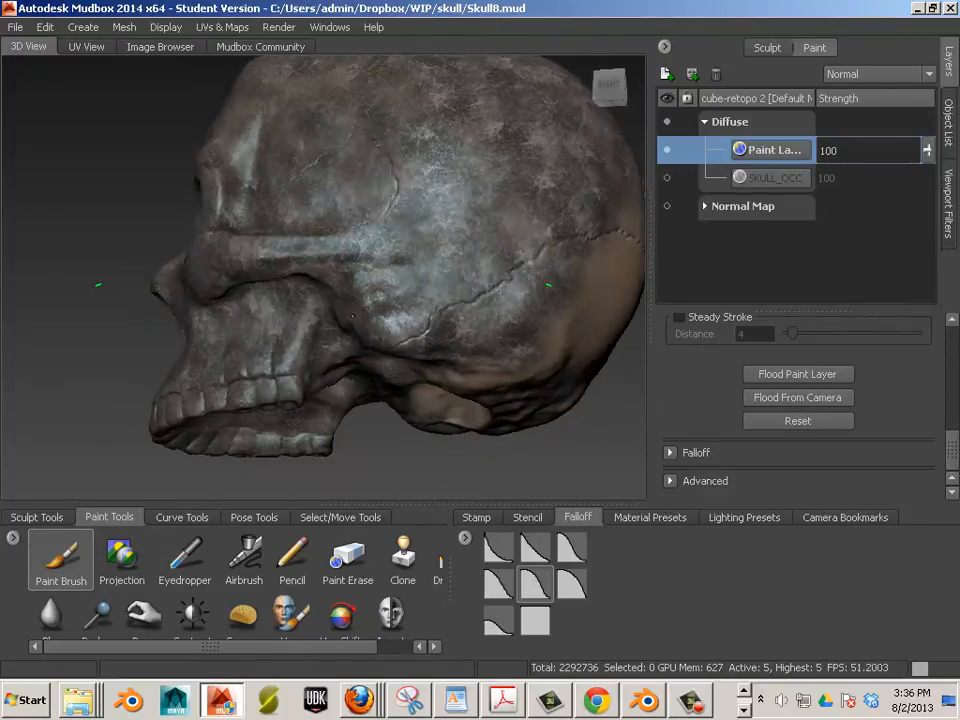
left_click_drag(385, 300, 208, 345, "alt")
mouse_move(212, 250)
left_mouse_down()
mouse_move(275, 275)
mouse_move(310, 364)
mouse_move(200, 385)
mouse_move(380, 400)
mouse_move(200, 420)
mouse_move(298, 431)
mouse_move(530, 302)
mouse_move(436, 282)
left_mouse_up()
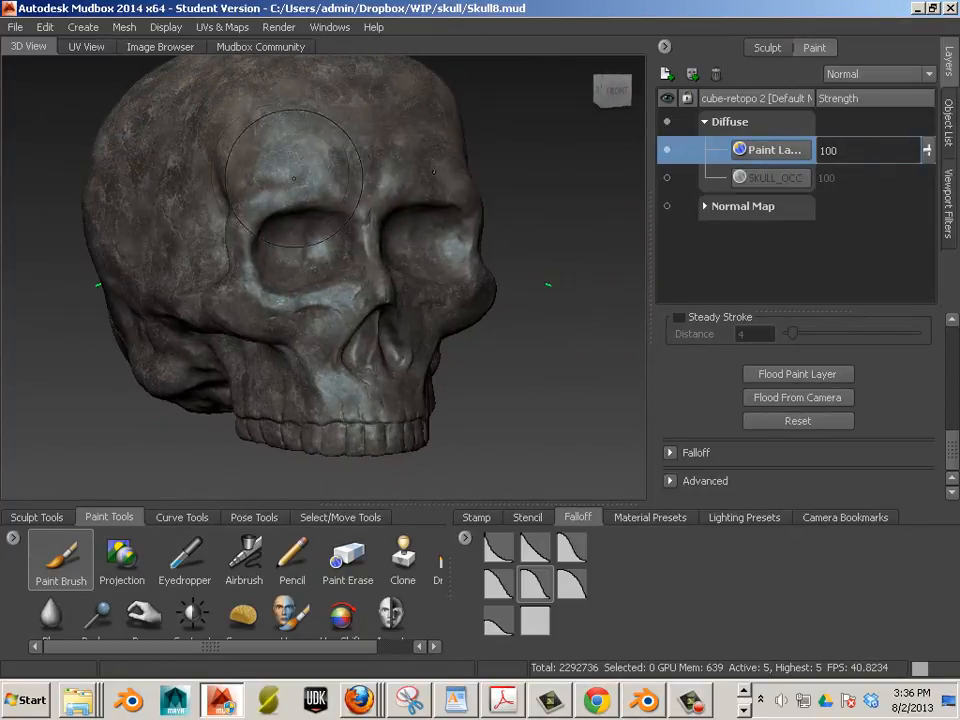
mouse_move(340, 185)
left_mouse_down()
mouse_move(310, 95)
mouse_move(162, 165)
mouse_move(262, 405)
left_mouse_up()
mouse_move(240, 300)
left_mouse_down()
mouse_move(262, 258)
mouse_move(300, 310)
mouse_move(290, 250)
mouse_move(279, 334)
mouse_move(150, 285)
mouse_move(240, 330)
mouse_move(160, 340)
mouse_move(313, 395)
mouse_move(150, 200)
mouse_move(280, 160)
mouse_move(210, 120)
mouse_move(345, 240)
left_mouse_up()
left_click_drag(504, 274, 230, 195, "alt")
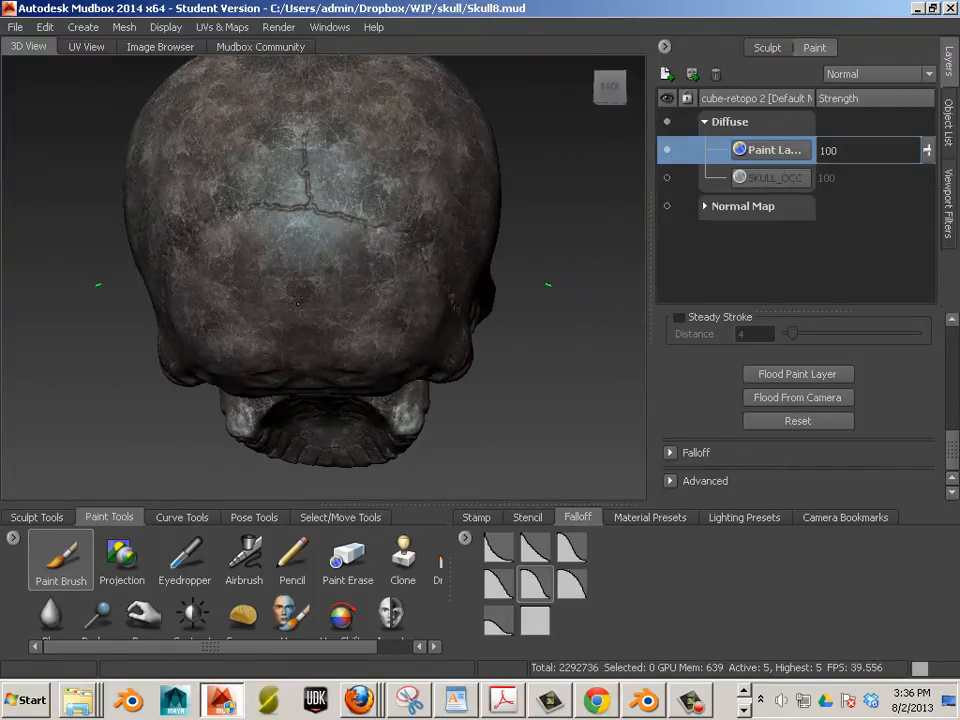
Examine the steel texture's coverage from the back, top, front and underside of the skull and in its UV layout
left_click_drag(265, 95, 400, 330, "alt")
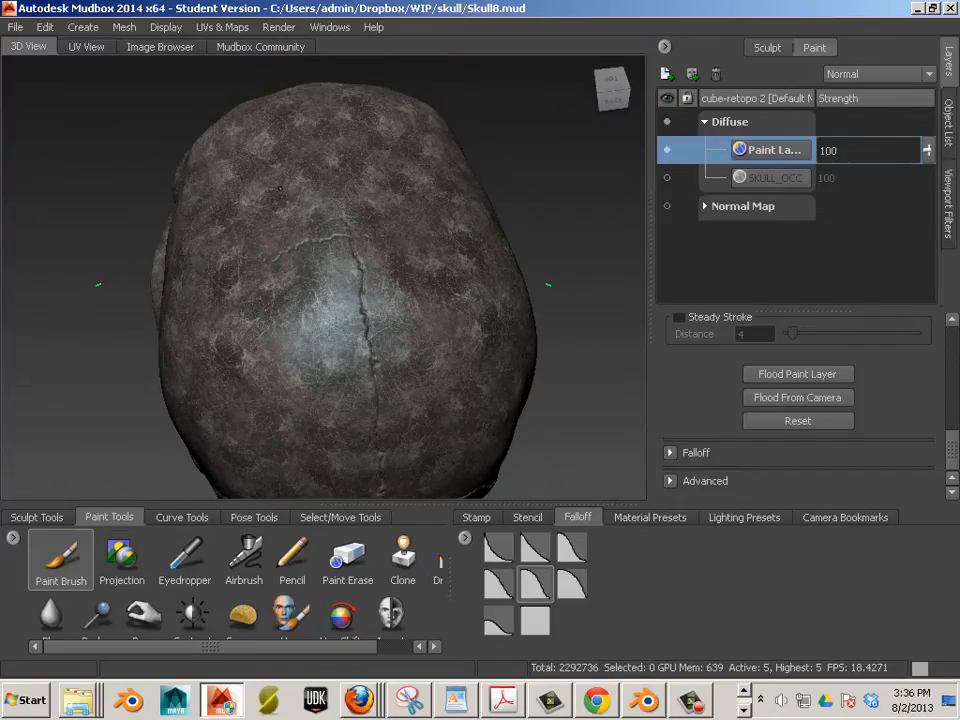
left_click_drag(162, 249, 400, 245, "alt")
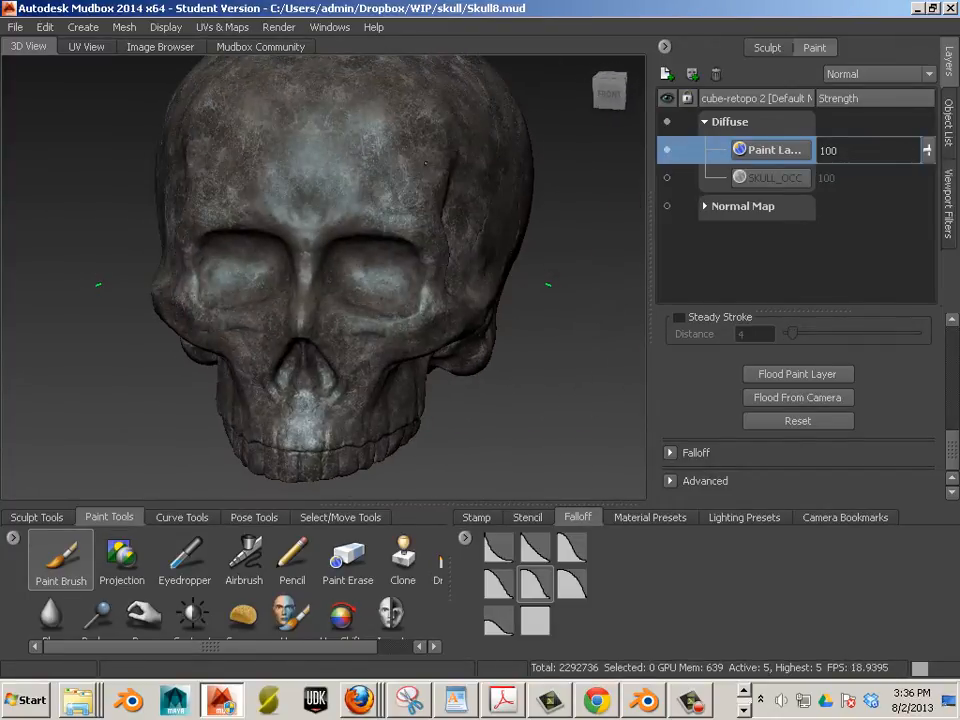
left_click_drag(262, 272, 206, 201, "alt")
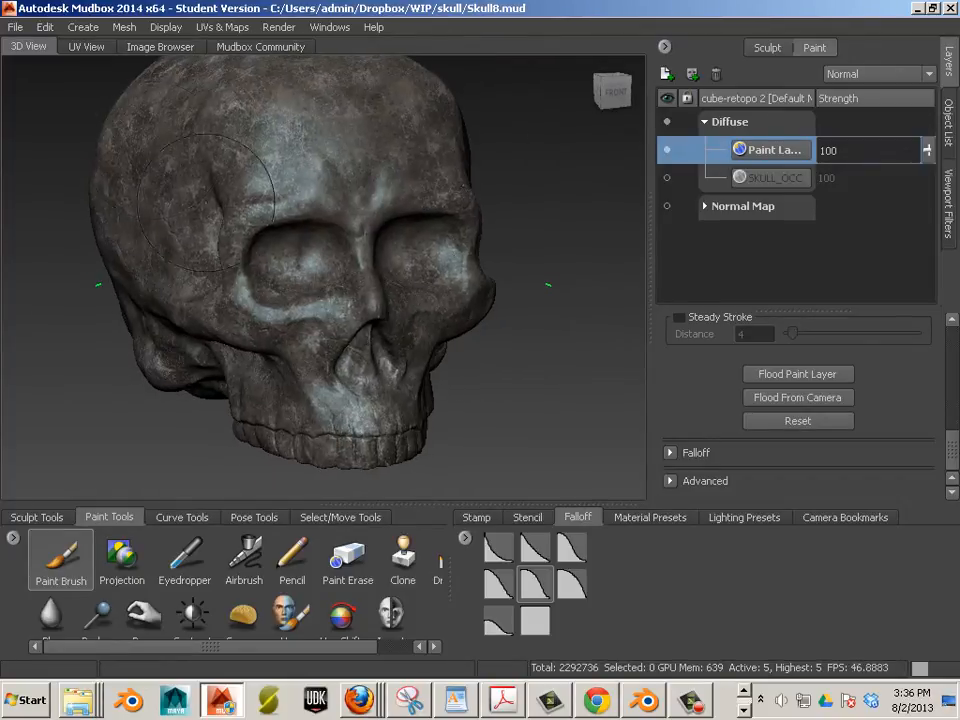
left_click(82, 47)
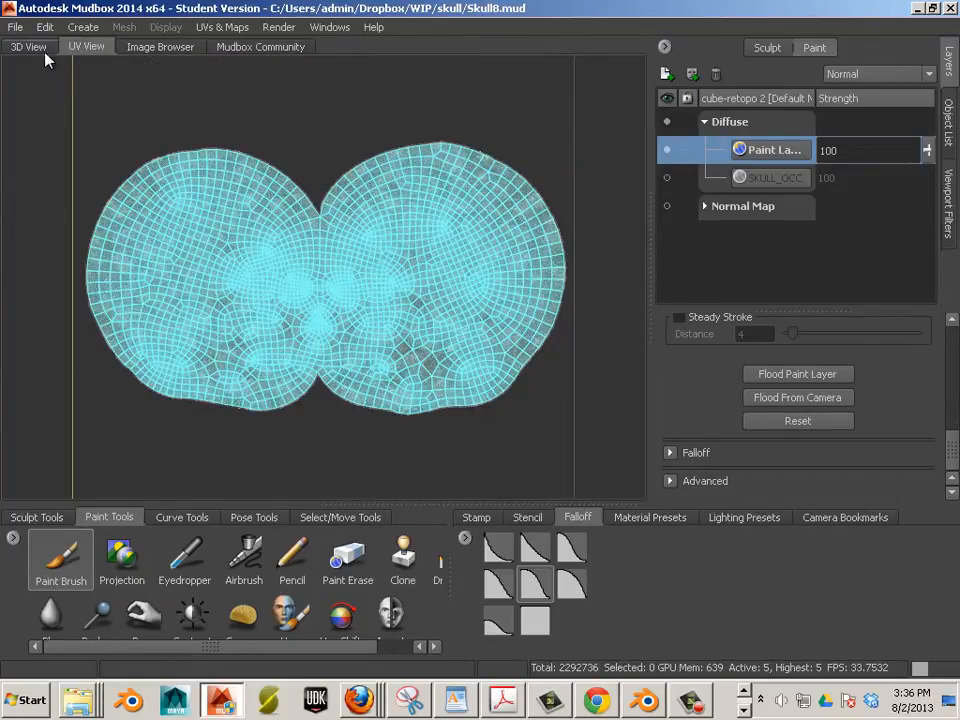
left_click(45, 47)
mouse_move(310, 340)
left_mouse_down("alt")
mouse_move(310, 265)
mouse_move(360, 310)
left_mouse_up("alt")
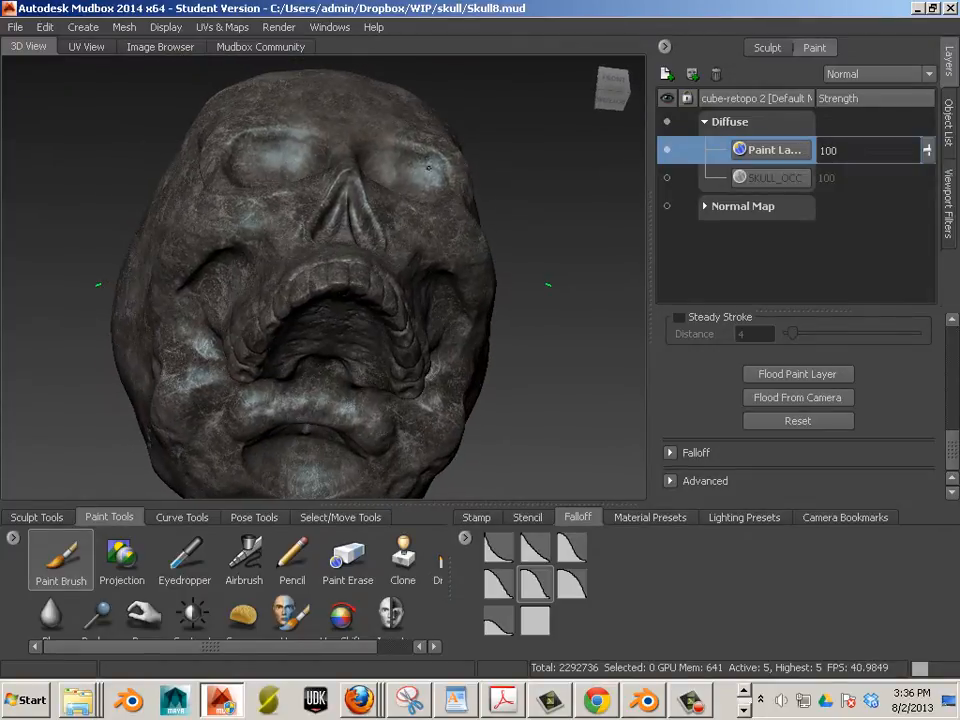
mouse_move(418, 195)
left_mouse_down("alt")
mouse_move(311, 259)
mouse_move(350, 272)
left_mouse_up("alt")
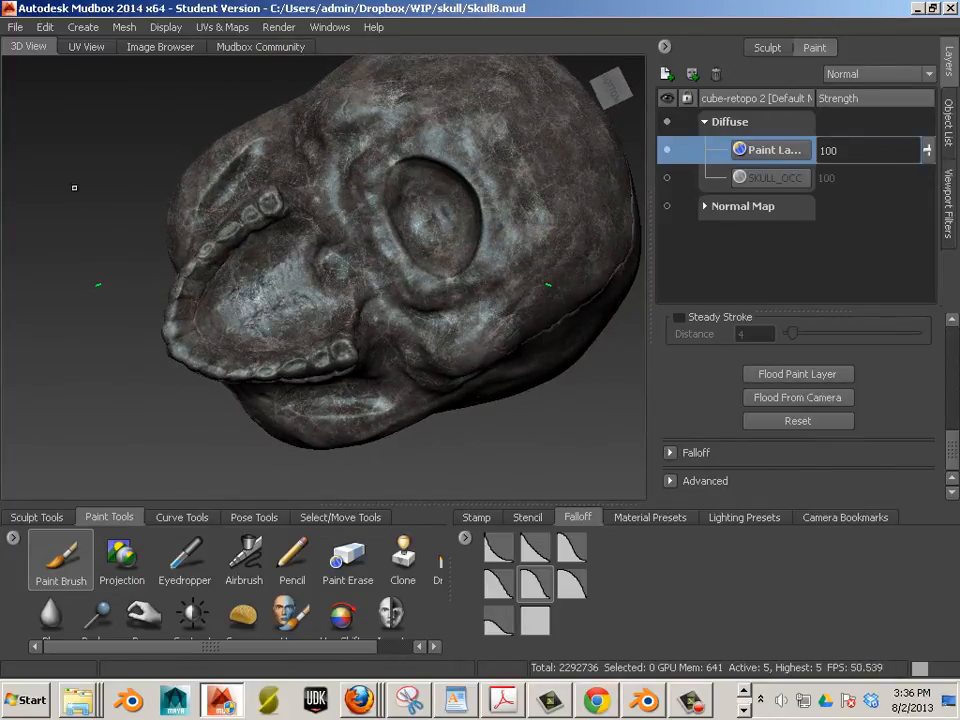
left_click_drag(185, 240, 380, 330, "alt")
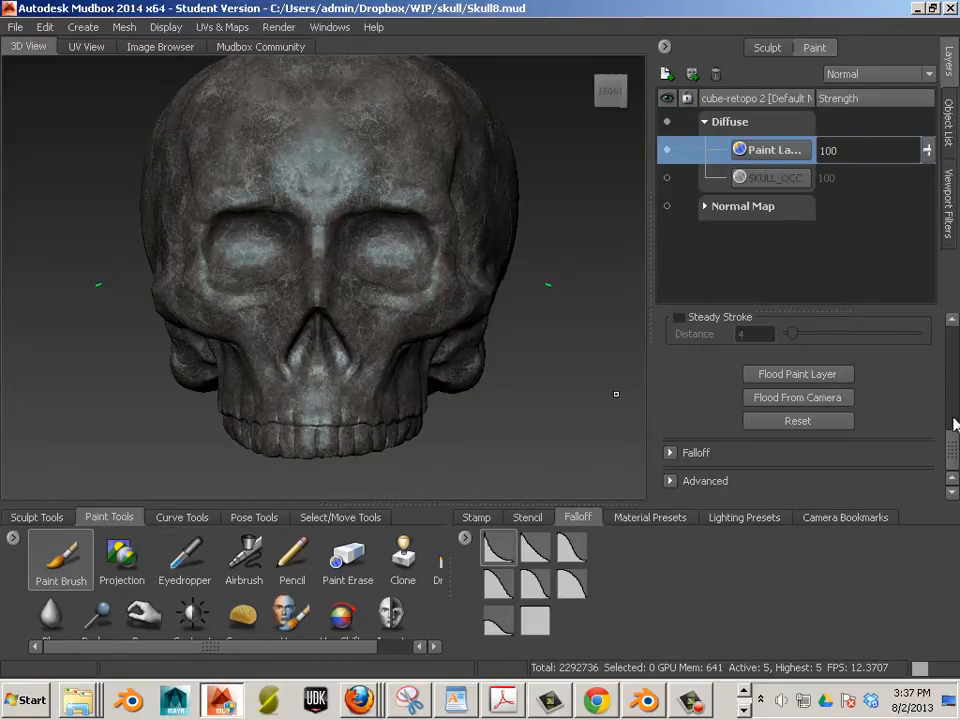
Turn off mirroring for the paint brush and enlarge the brush to size 38.18
left_click_drag(953, 425, 943, 354)
left_click(883, 411)
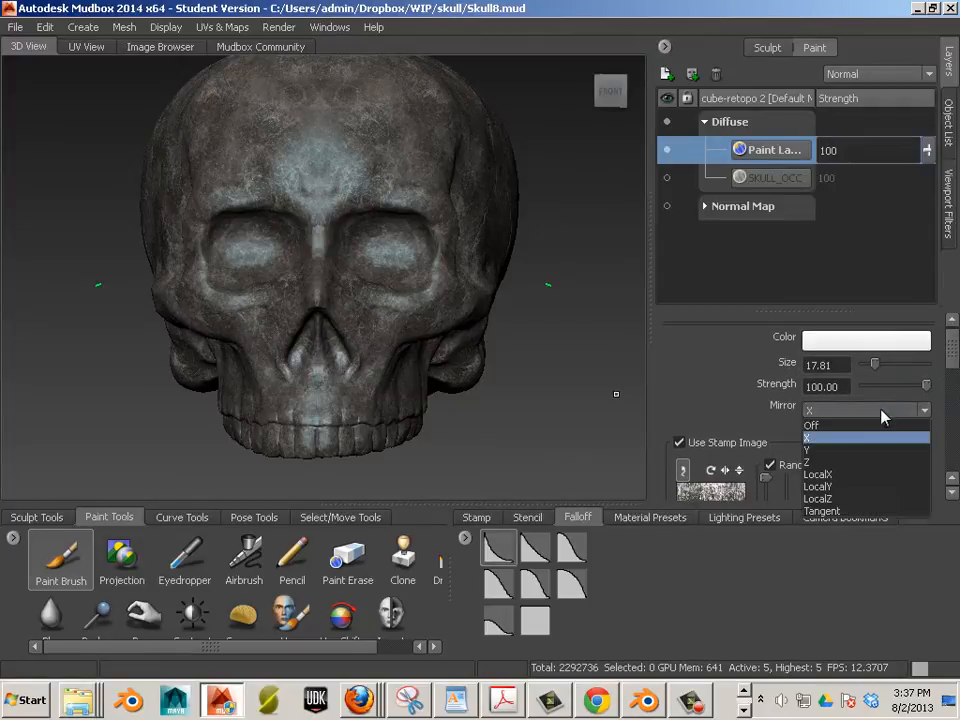
left_click(829, 426)
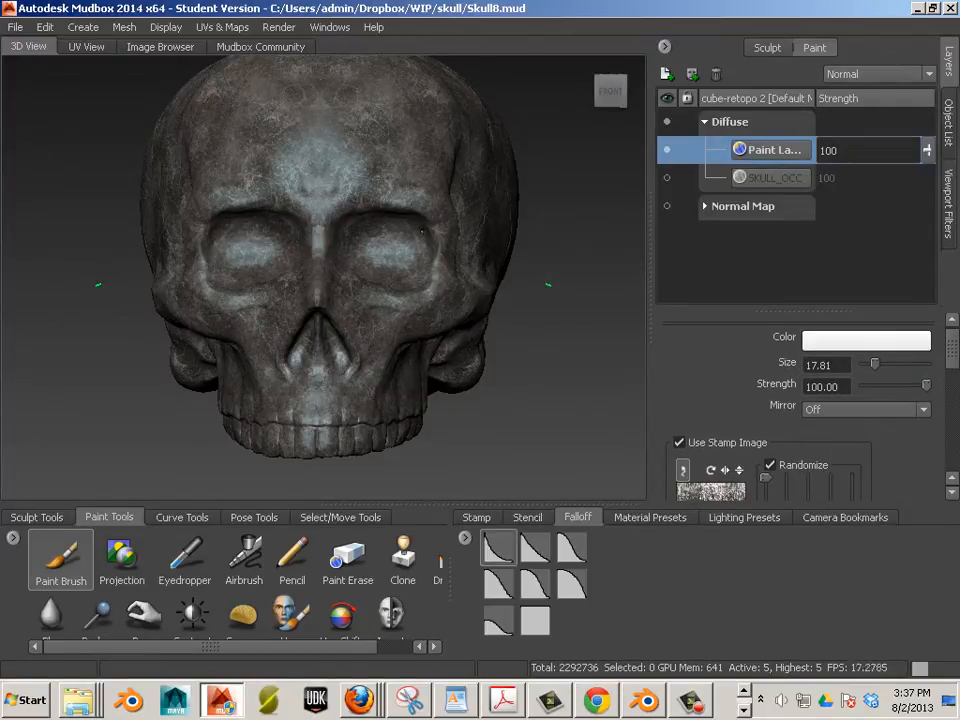
left_click_drag(449, 324, 401, 194, "alt")
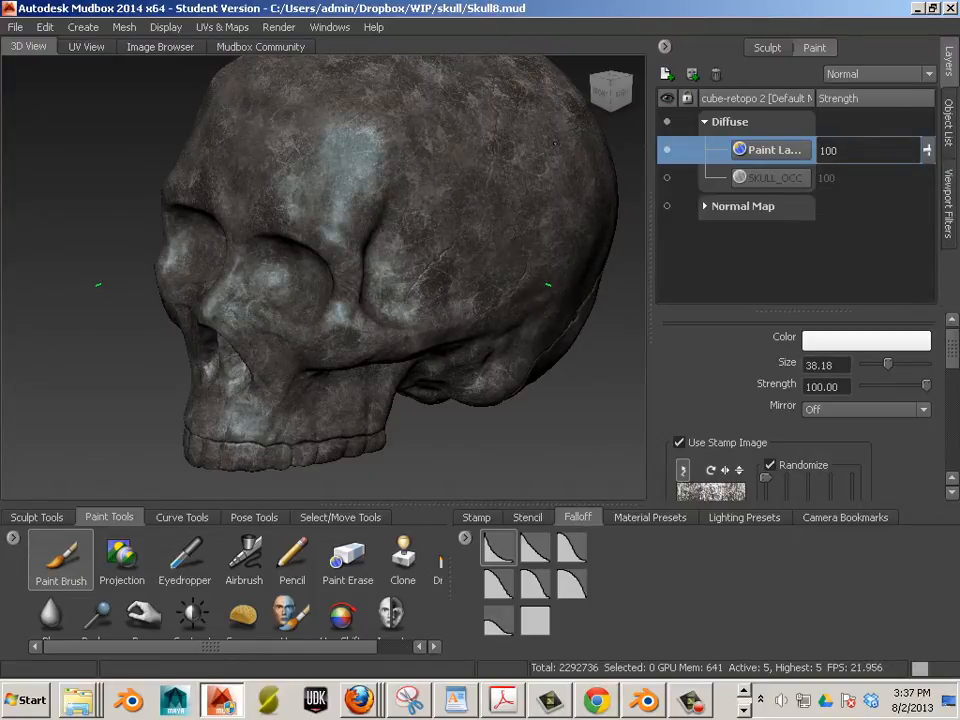
Paint unmirrored steel texture over the skull's face, sides, back and underside to break up the symmetry
left_click_drag(245, 215, 274, 213, "alt")
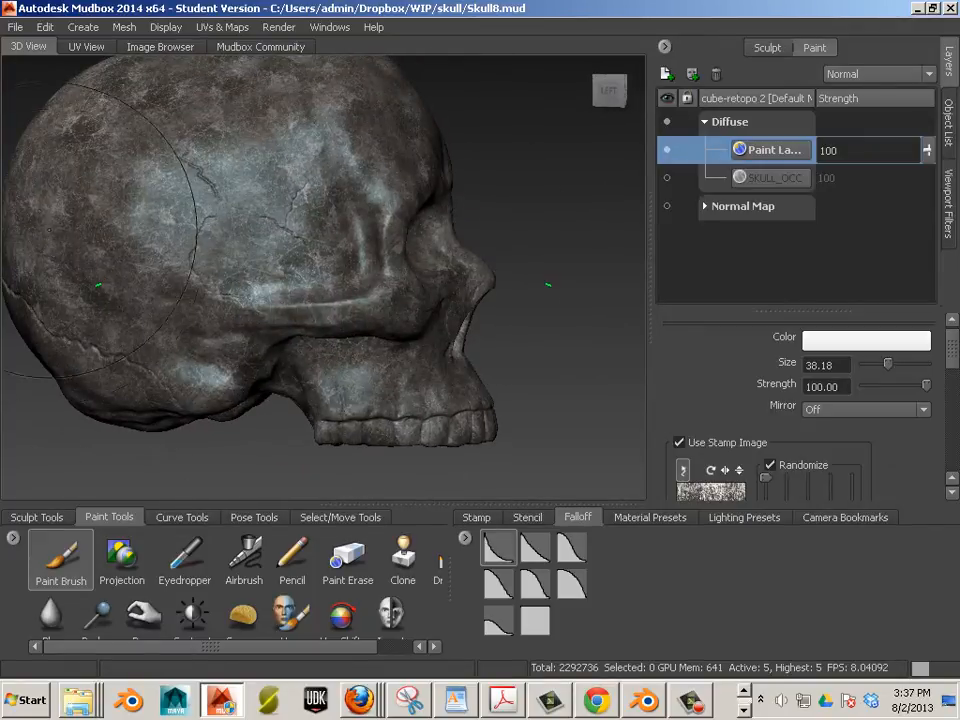
left_click_drag(68, 198, 270, 251, "alt")
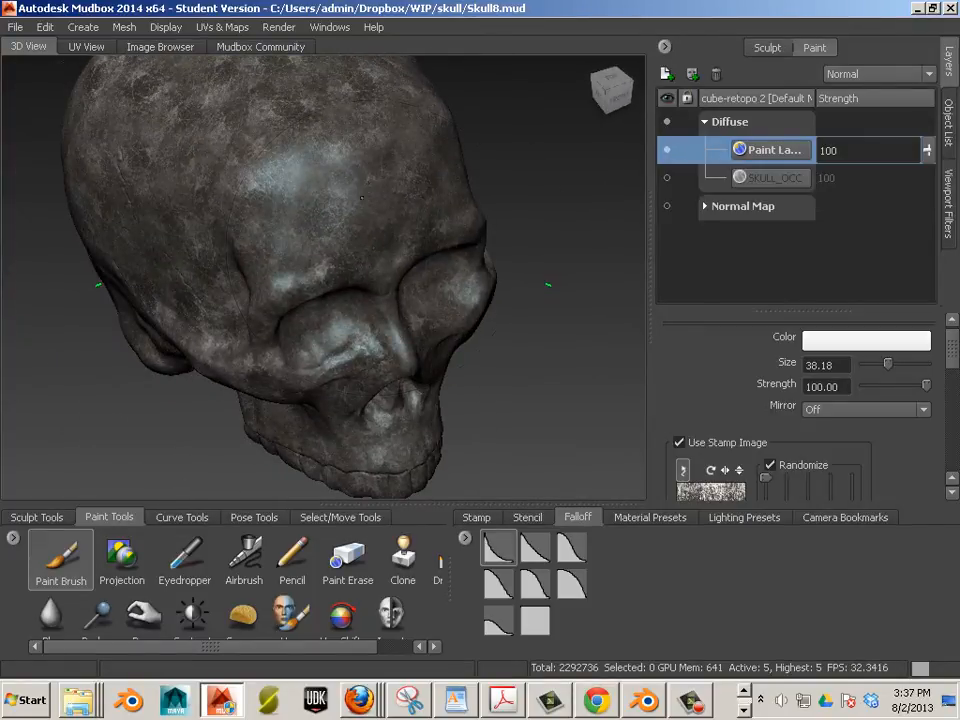
left_click_drag(361, 197, 342, 283, "alt")
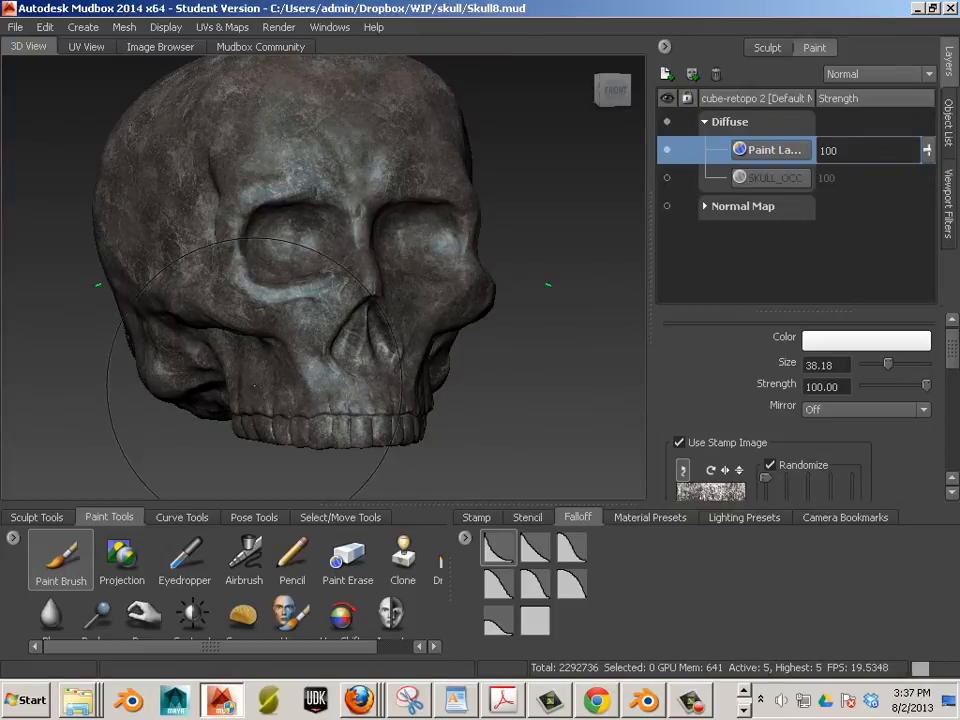
left_click_drag(254, 385, 345, 362, "alt")
left_click_drag(130, 328, 258, 333, "alt")
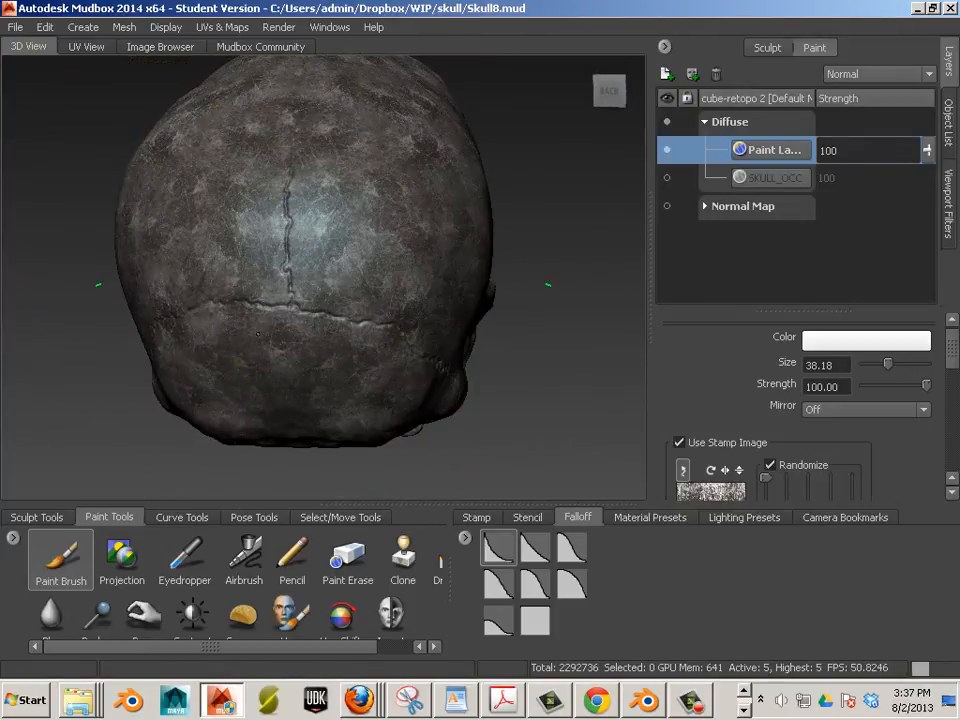
left_click_drag(285, 289, 279, 297, "alt")
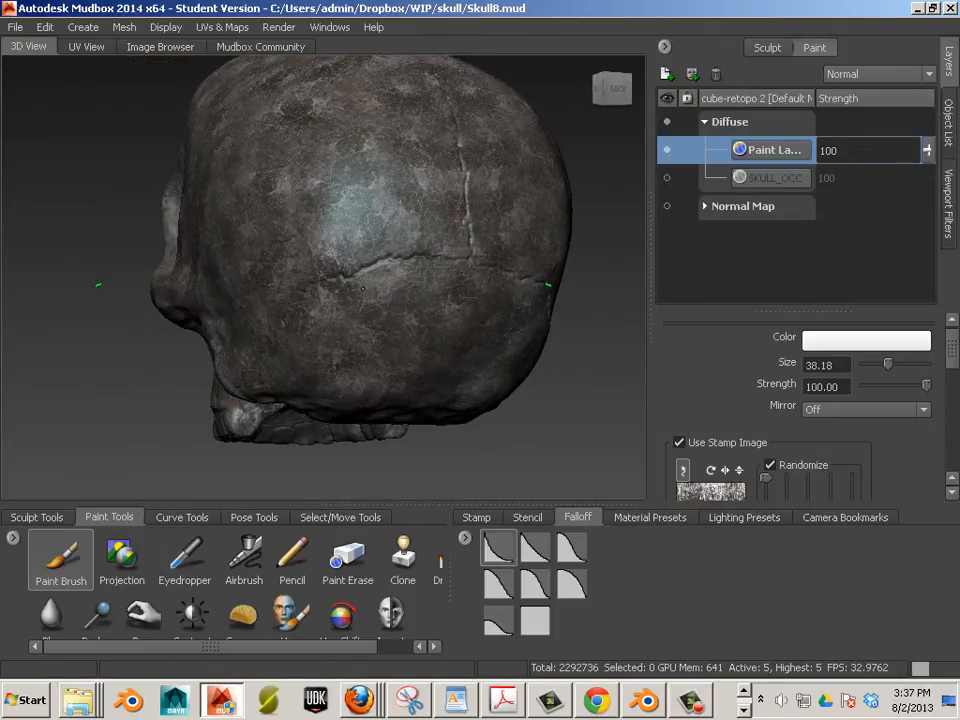
left_click_drag(375, 177, 399, 243, "alt")
left_click_drag(422, 335, 312, 172, "alt")
mouse_move(340, 120)
left_mouse_down("alt")
mouse_move(433, 242)
mouse_move(281, 170)
mouse_move(268, 188)
mouse_move(285, 243)
left_mouse_up("alt")
left_click_drag(258, 110, 306, 306, "alt")
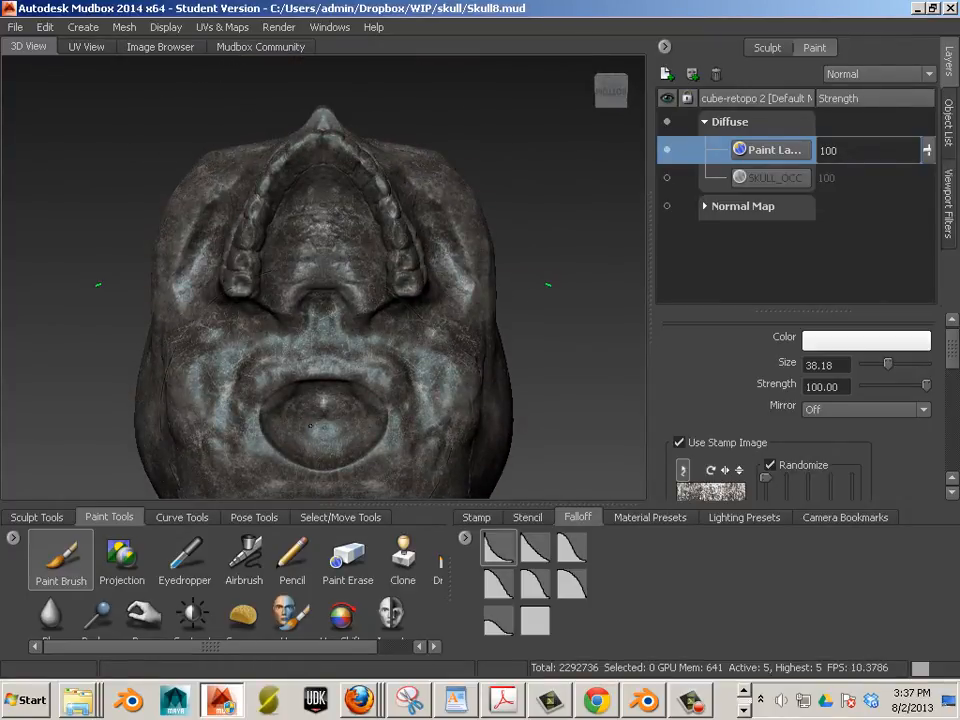
left_click_drag(405, 343, 434, 401, "alt")
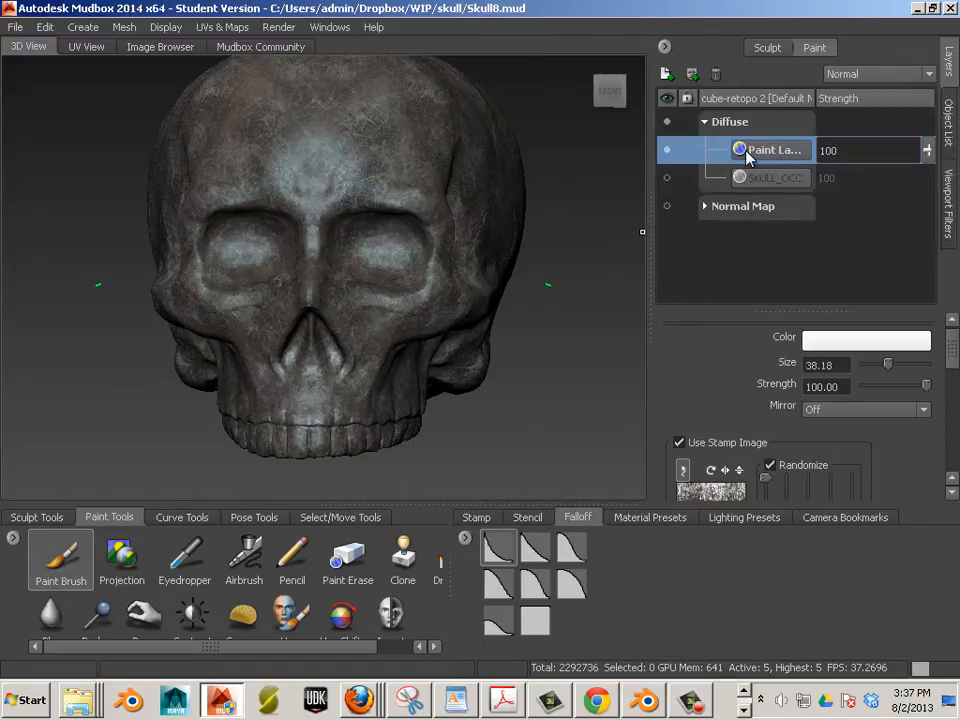
Create a 2048 paint layer named Paint Layer 2 in the Bump Map channel, saved as 8-bit RGBA TIFF
mouse_move(747, 157)
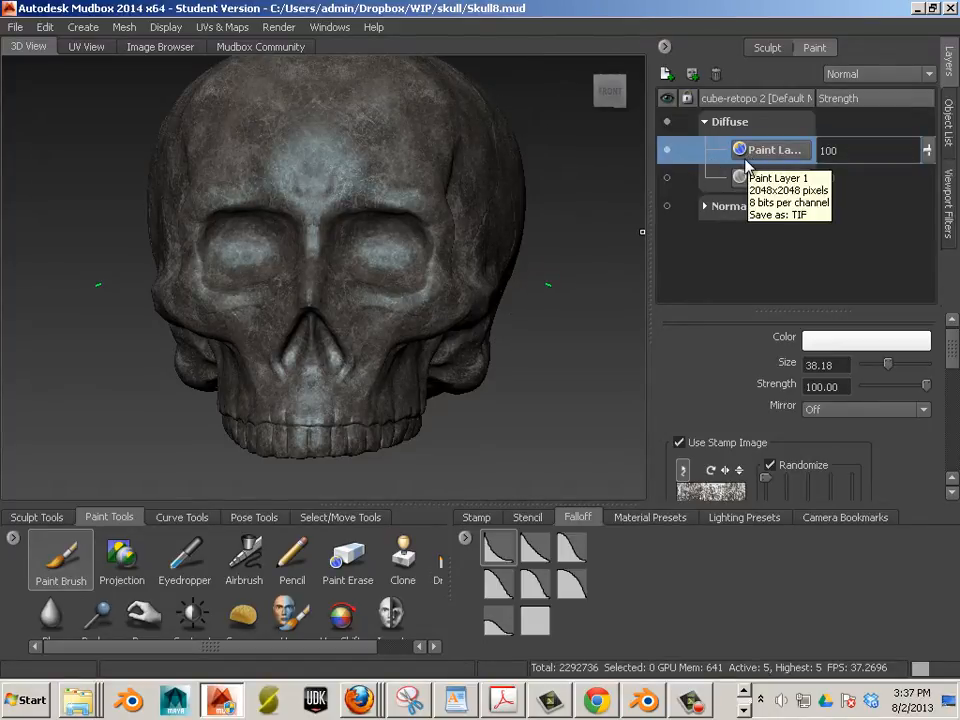
left_click(668, 80)
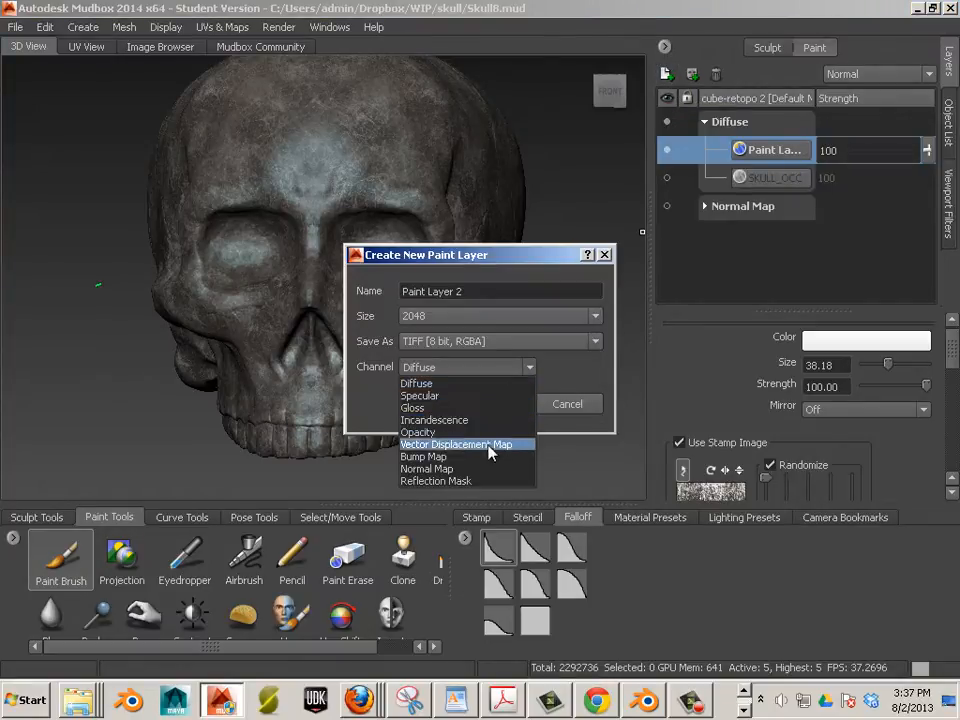
left_click(485, 459)
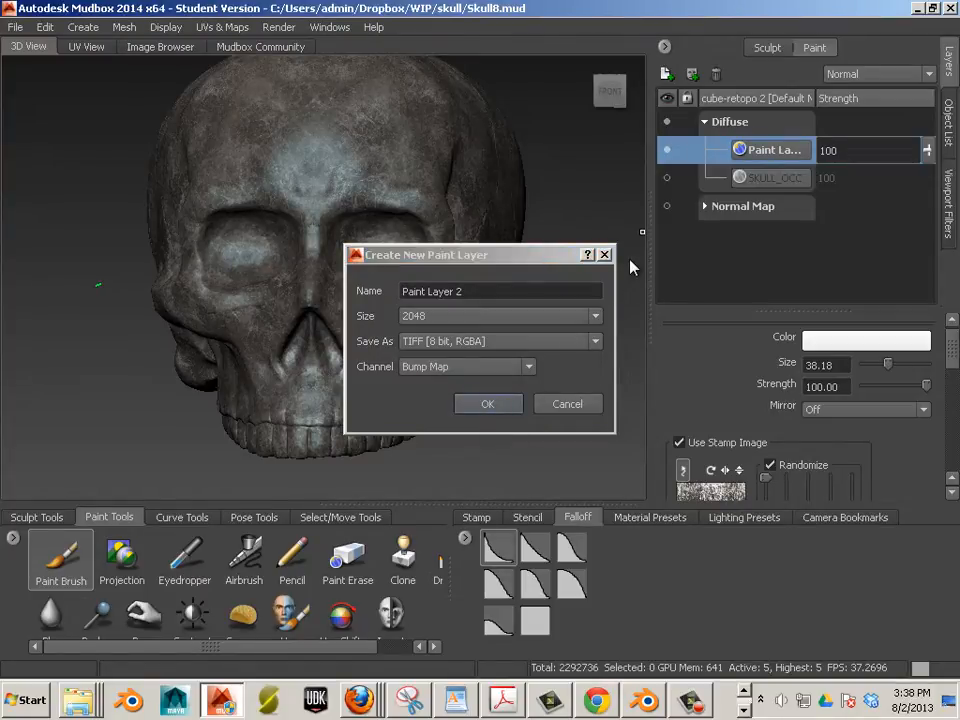
key("Return")
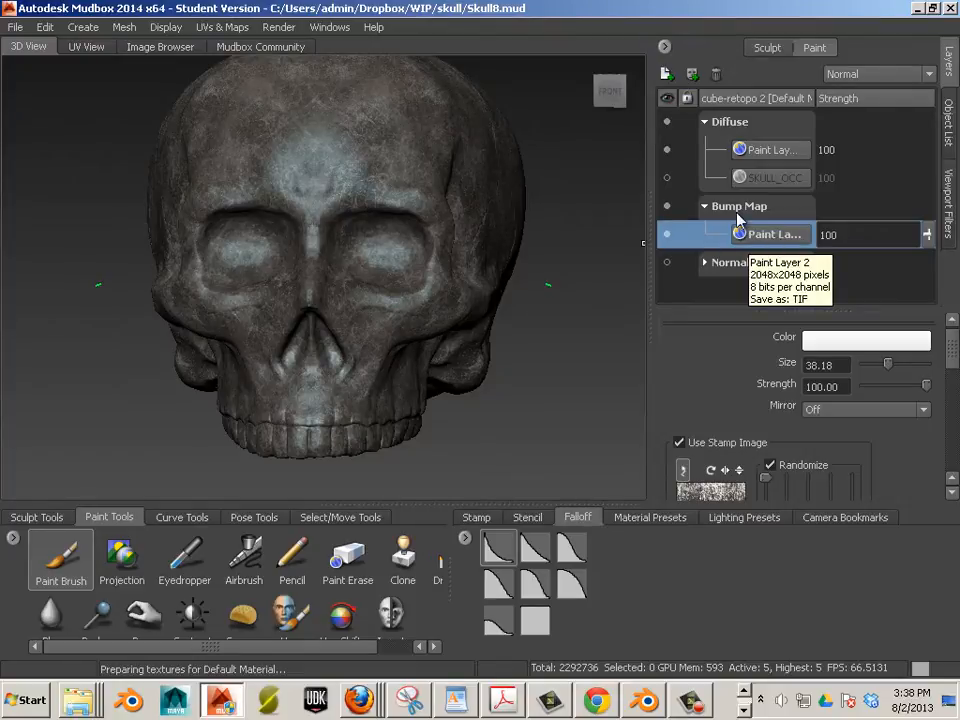
Duplicate the steel diffuse paint layer and move the copy into the Bump Map channel
left_click(742, 151)
right_click(745, 156)
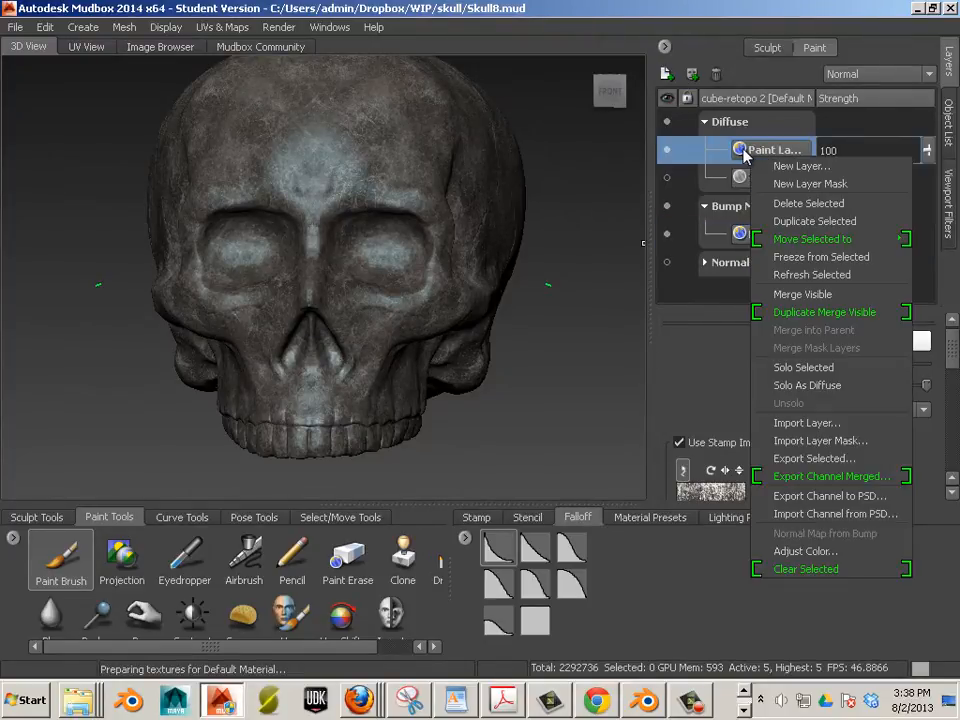
left_click(778, 221)
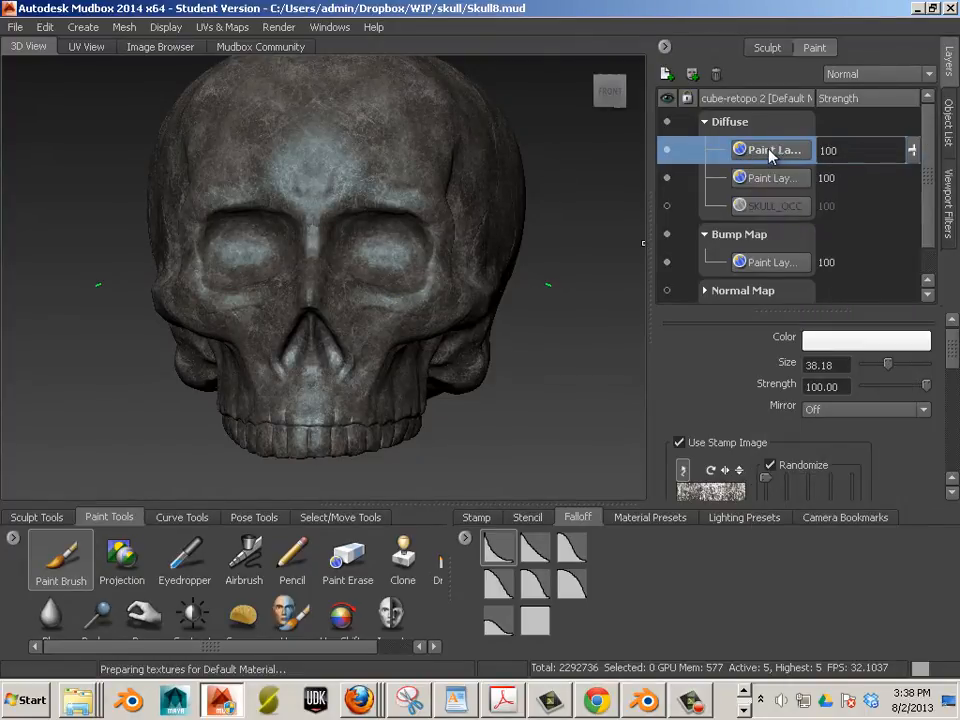
left_click_drag(772, 155, 755, 258)
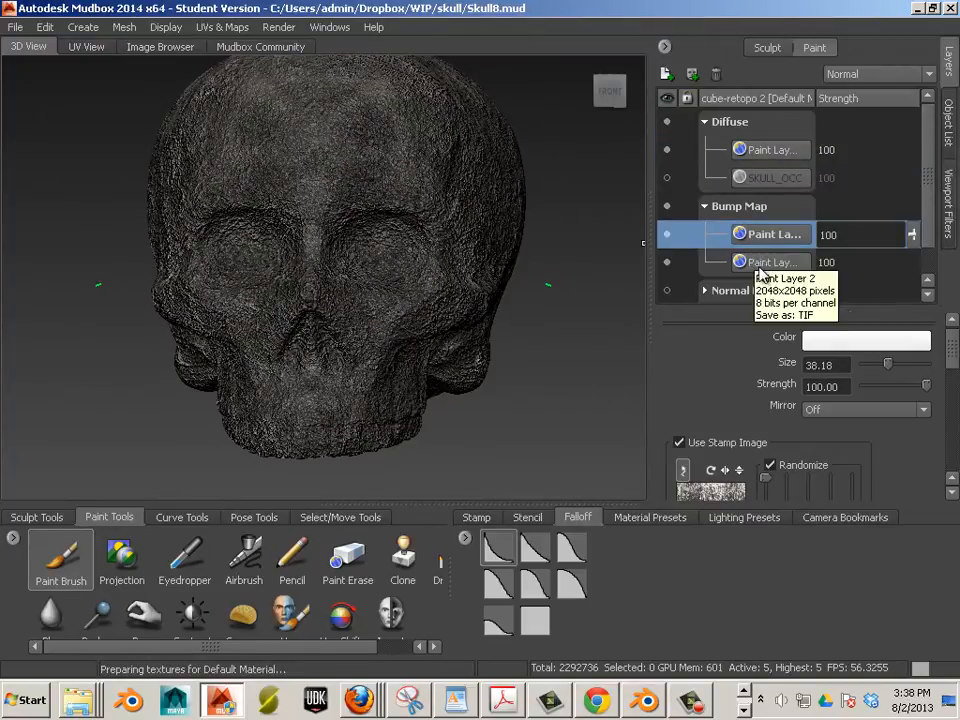
Delete the empty Paint Layer 2 from the Bump Map channel
left_click(756, 261)
right_click(756, 265)
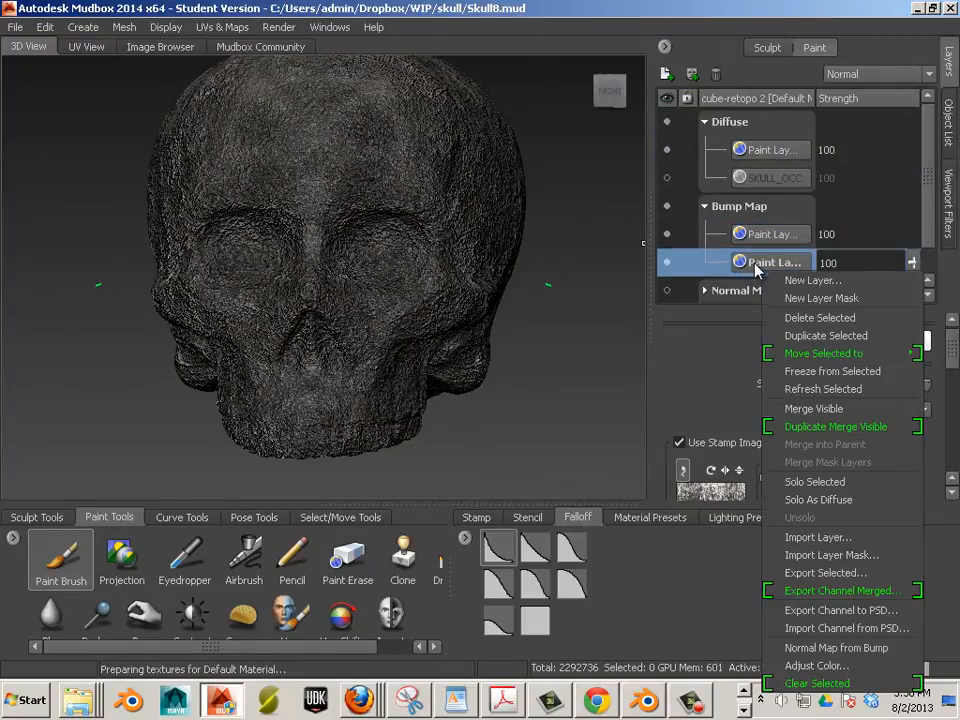
left_click(798, 318)
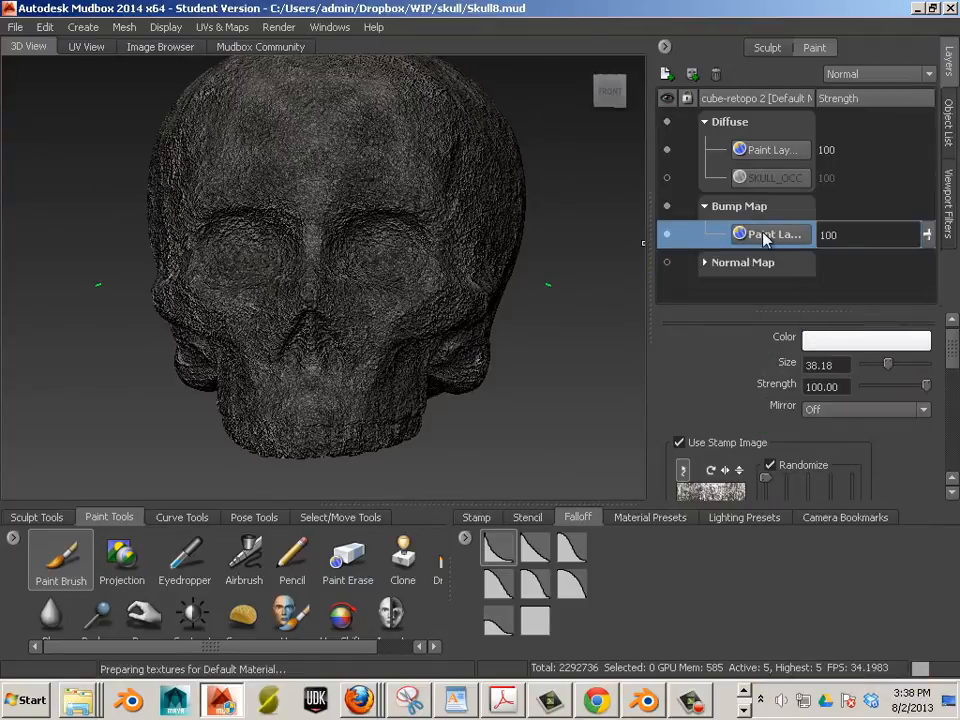
Generate a normal map from the steel bump layer and delete that bump layer
right_click(760, 238)
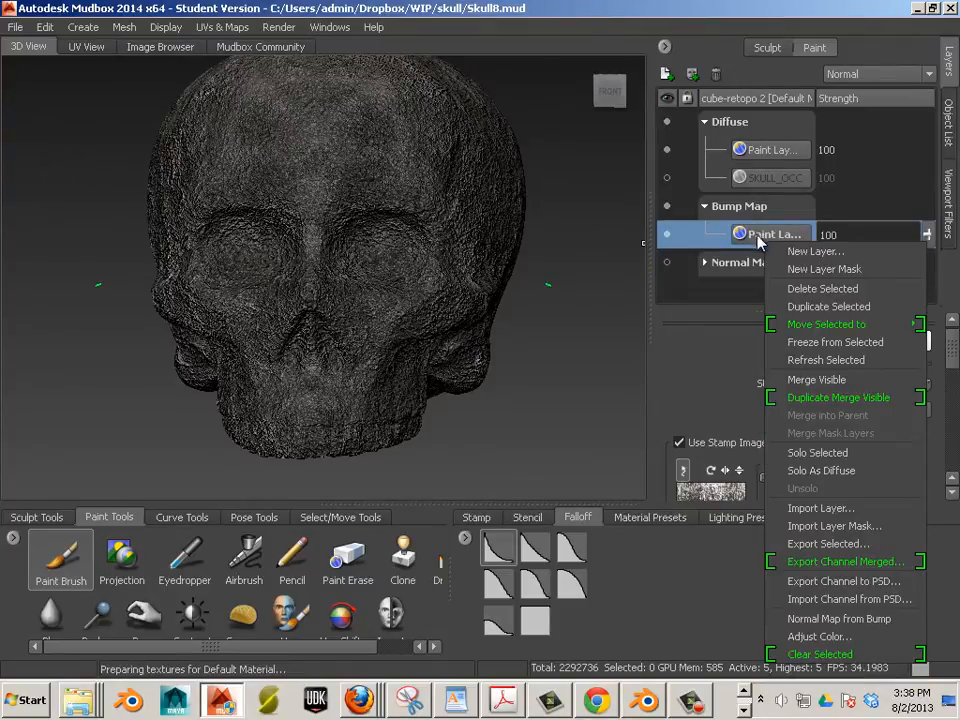
left_click(843, 620)
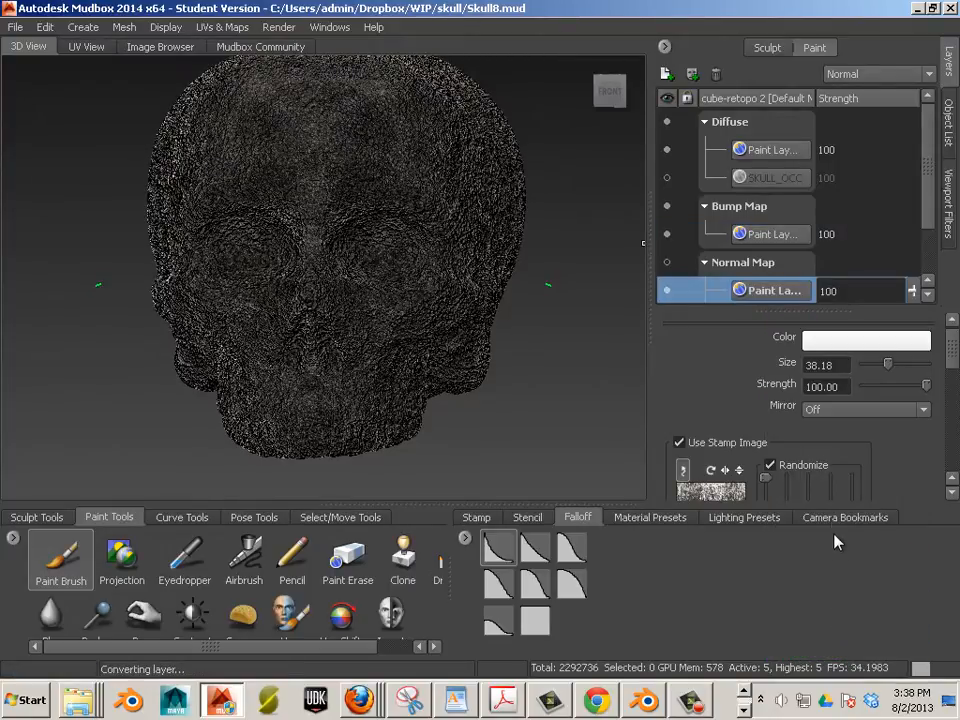
scroll(755, 215, "down", 1)
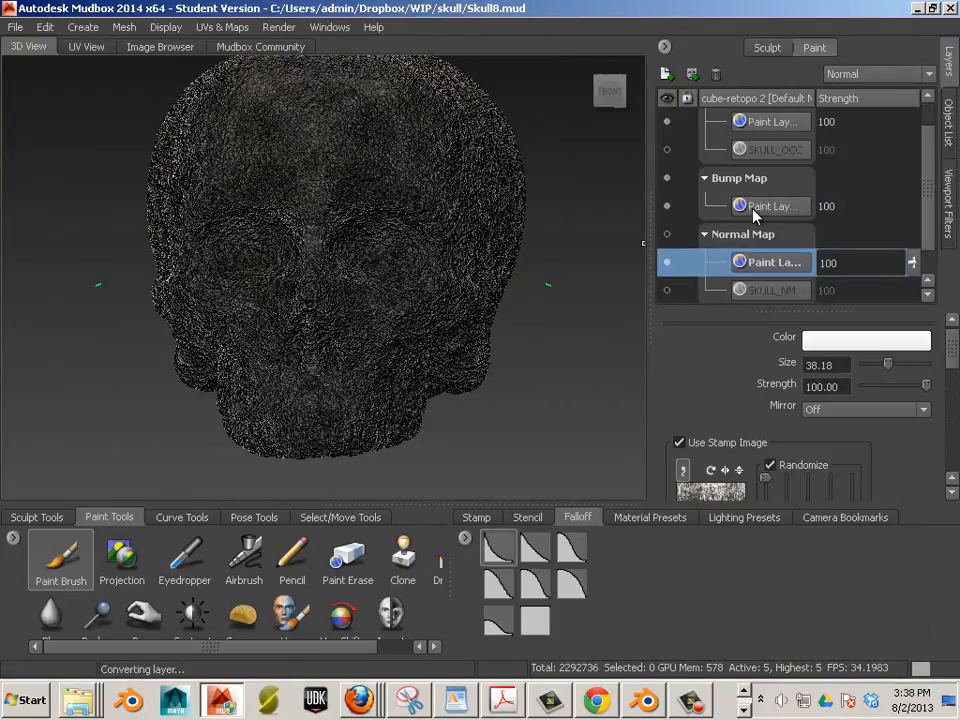
left_click(765, 207)
right_click(770, 212)
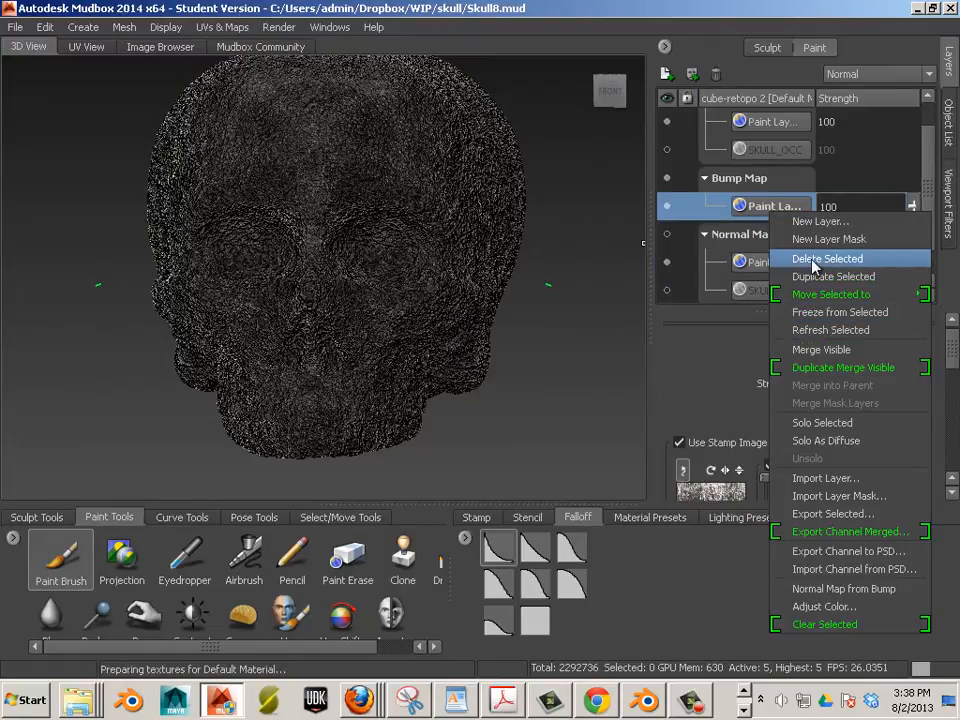
left_click(813, 259)
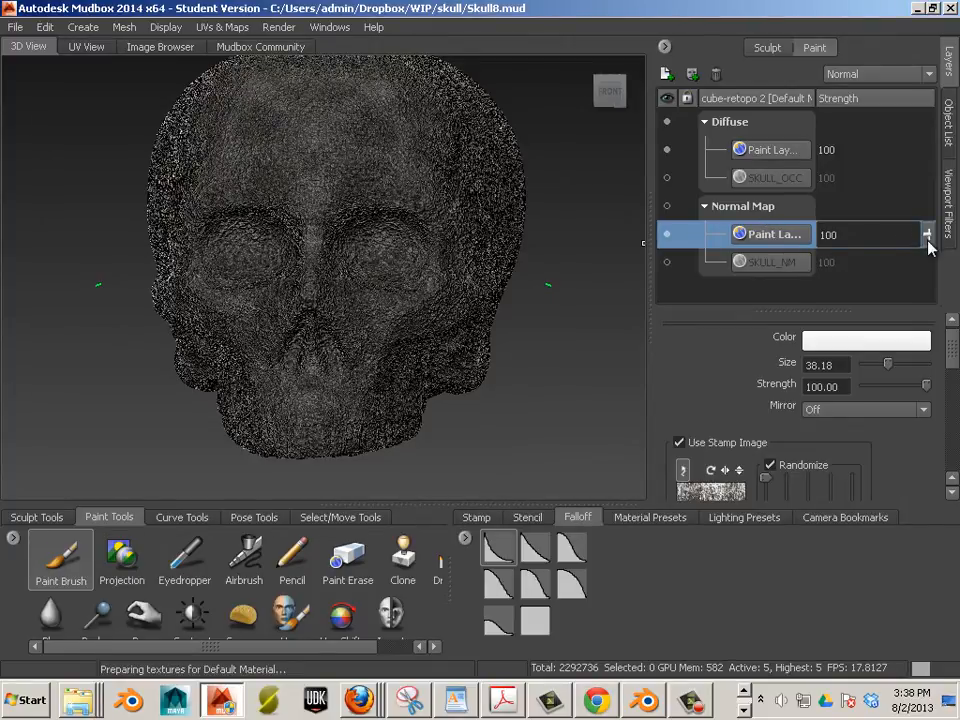
Lower the new steel normal map layer's strength to 13 and check the surface detail around the eye sockets
mouse_move(927, 234)
left_mouse_down()
mouse_move(928, 341)
mouse_move(928, 333)
left_mouse_up()
scroll(440, 232, "up", 4)
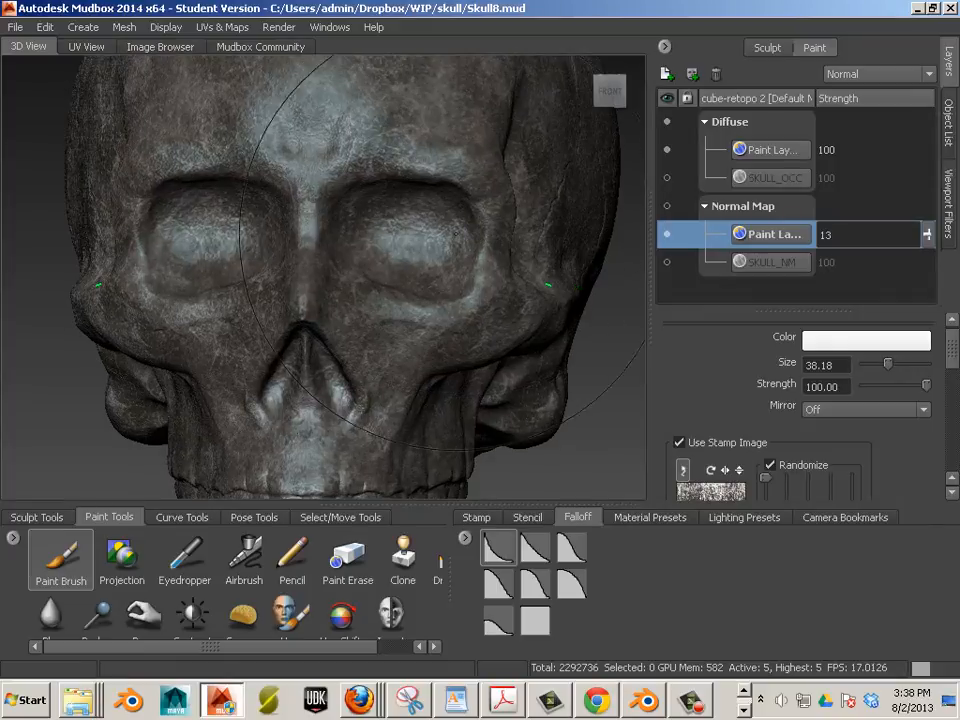
left_click_drag(474, 269, 431, 264, "alt")
scroll(430, 264, "up", 5)
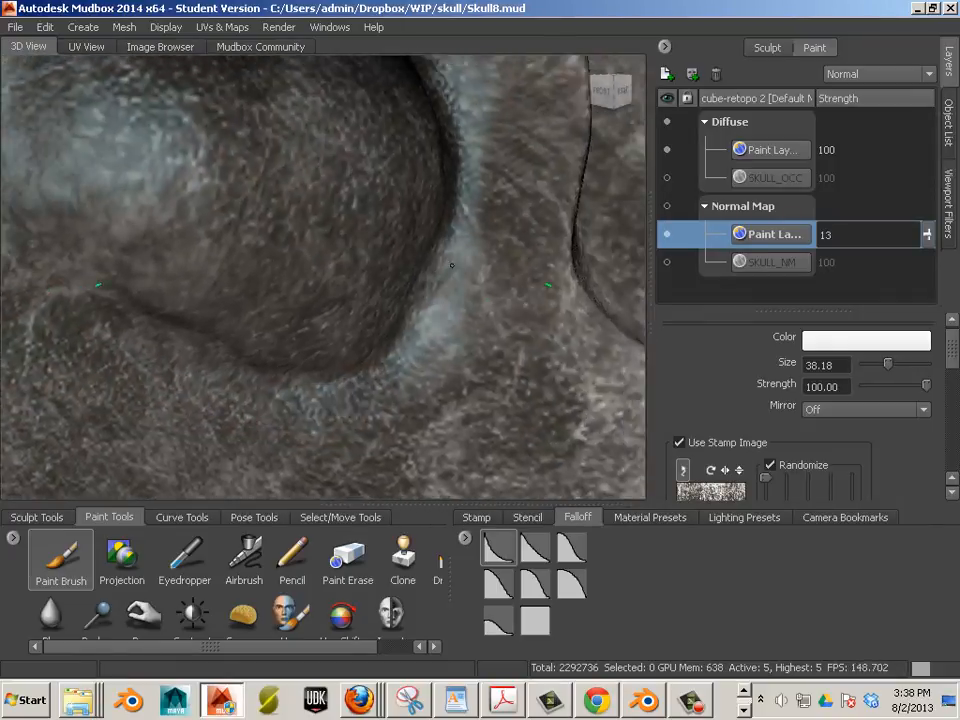
scroll(397, 270, "down", 5)
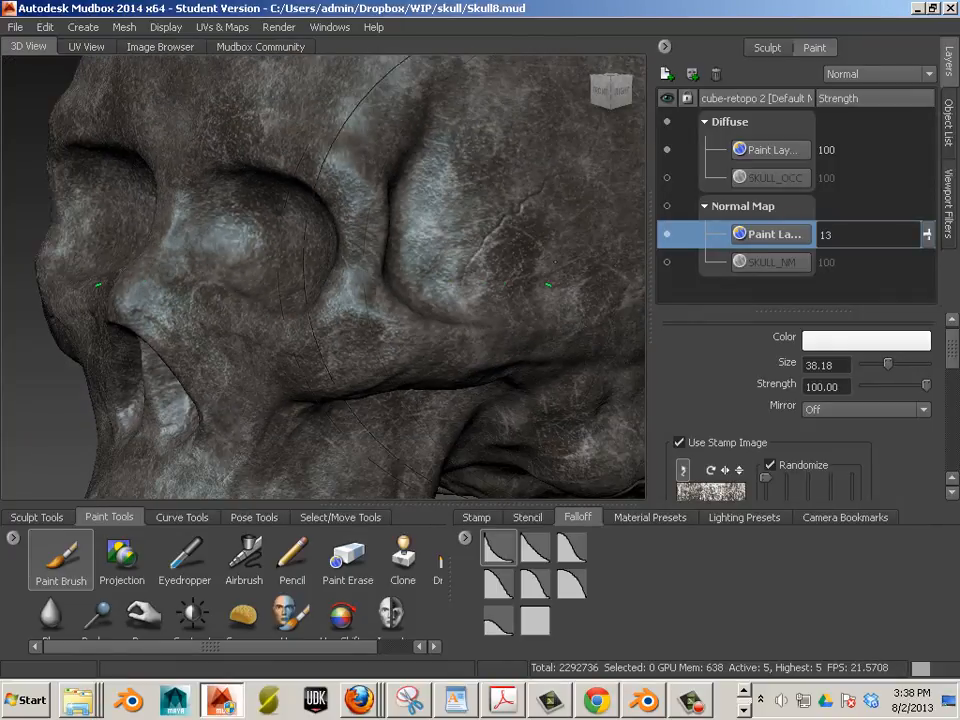
Turn on the SKULL_NM normal map layer's visibility and inspect the combined surface detail on the skull's side
left_click(667, 262)
scroll(465, 250, "down", 5)
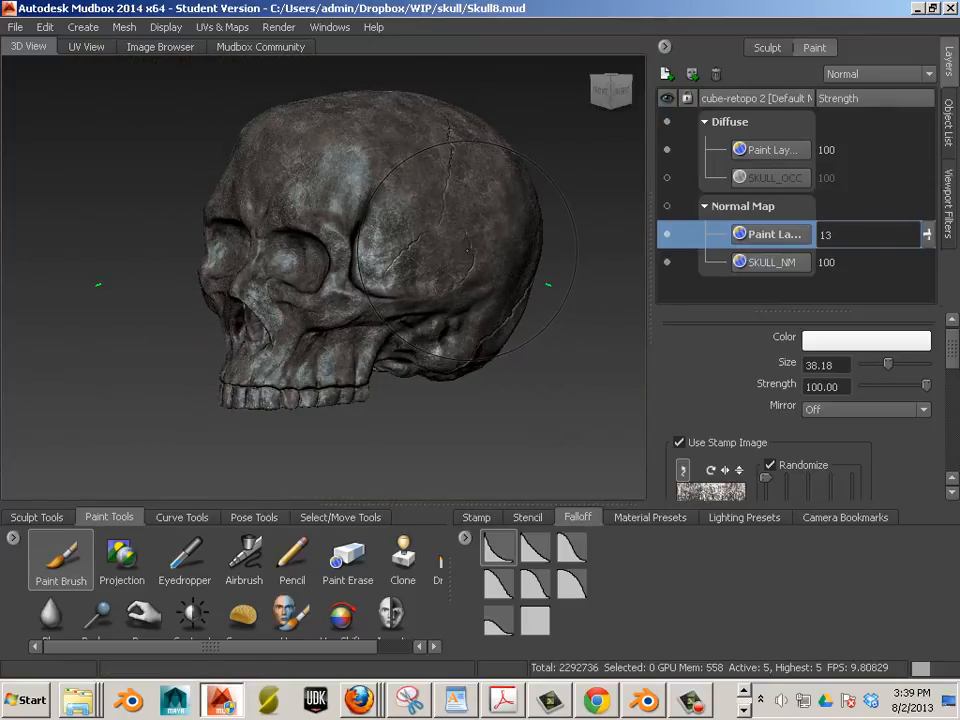
left_click_drag(467, 250, 596, 297, "alt")
scroll(500, 302, "up", 5)
scroll(505, 303, "down", 2)
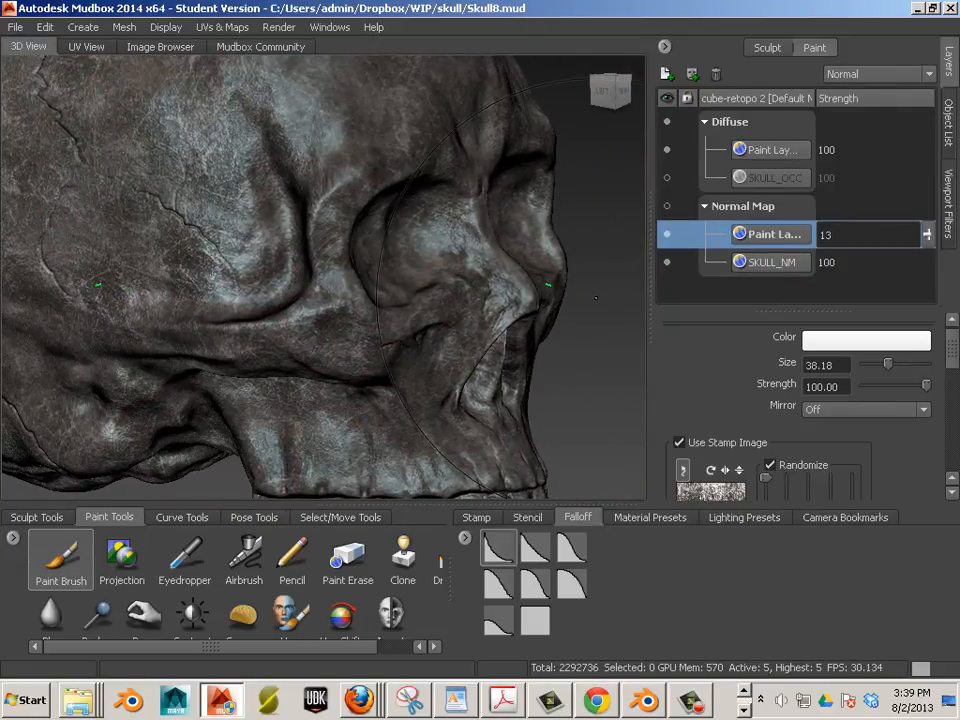